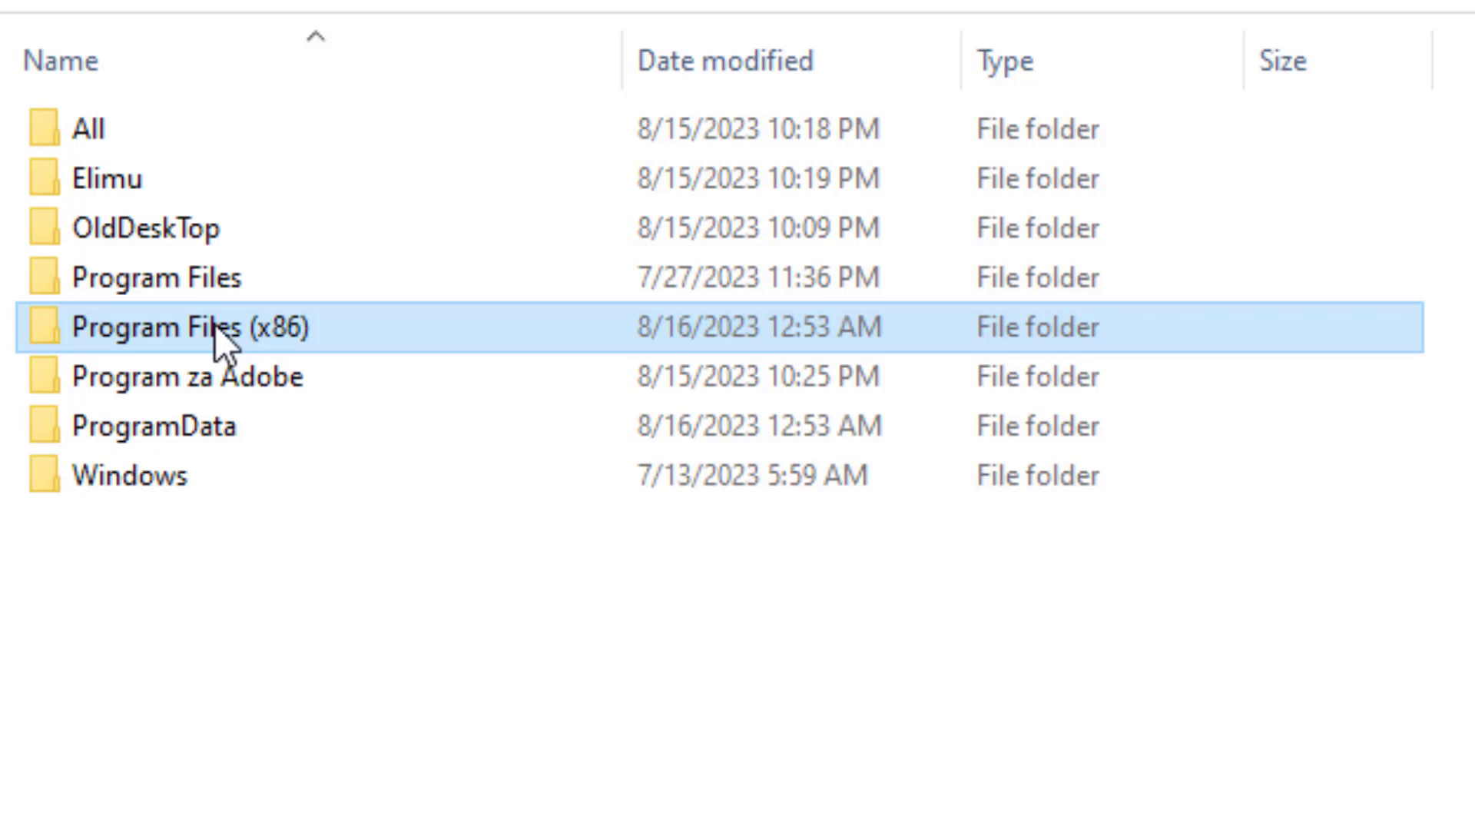
Step: Try to delete the Program Files folder on Local Disk (D:) and dismiss the access dialog
left_click(196, 262)
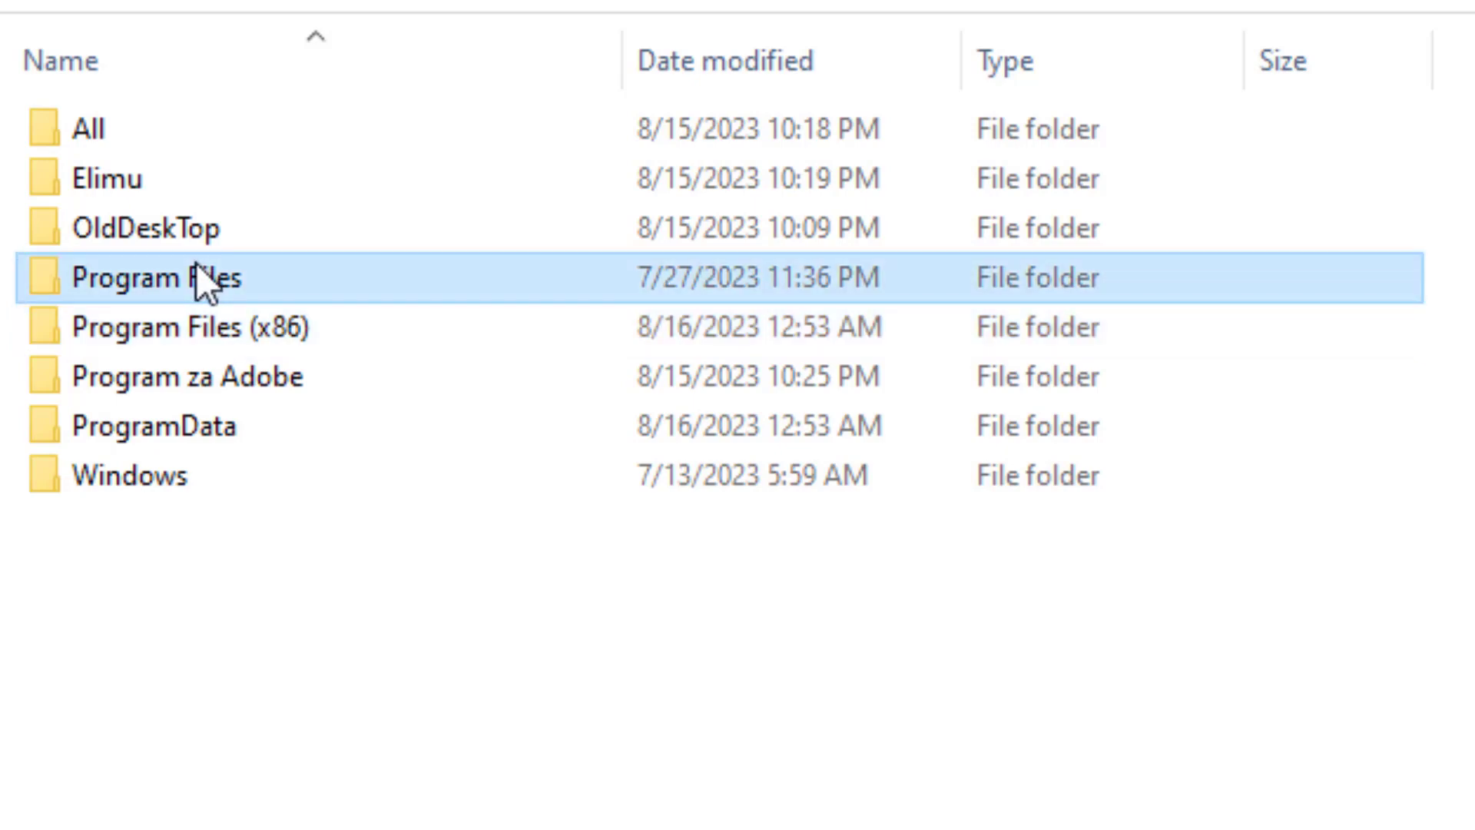
right_click(196, 265)
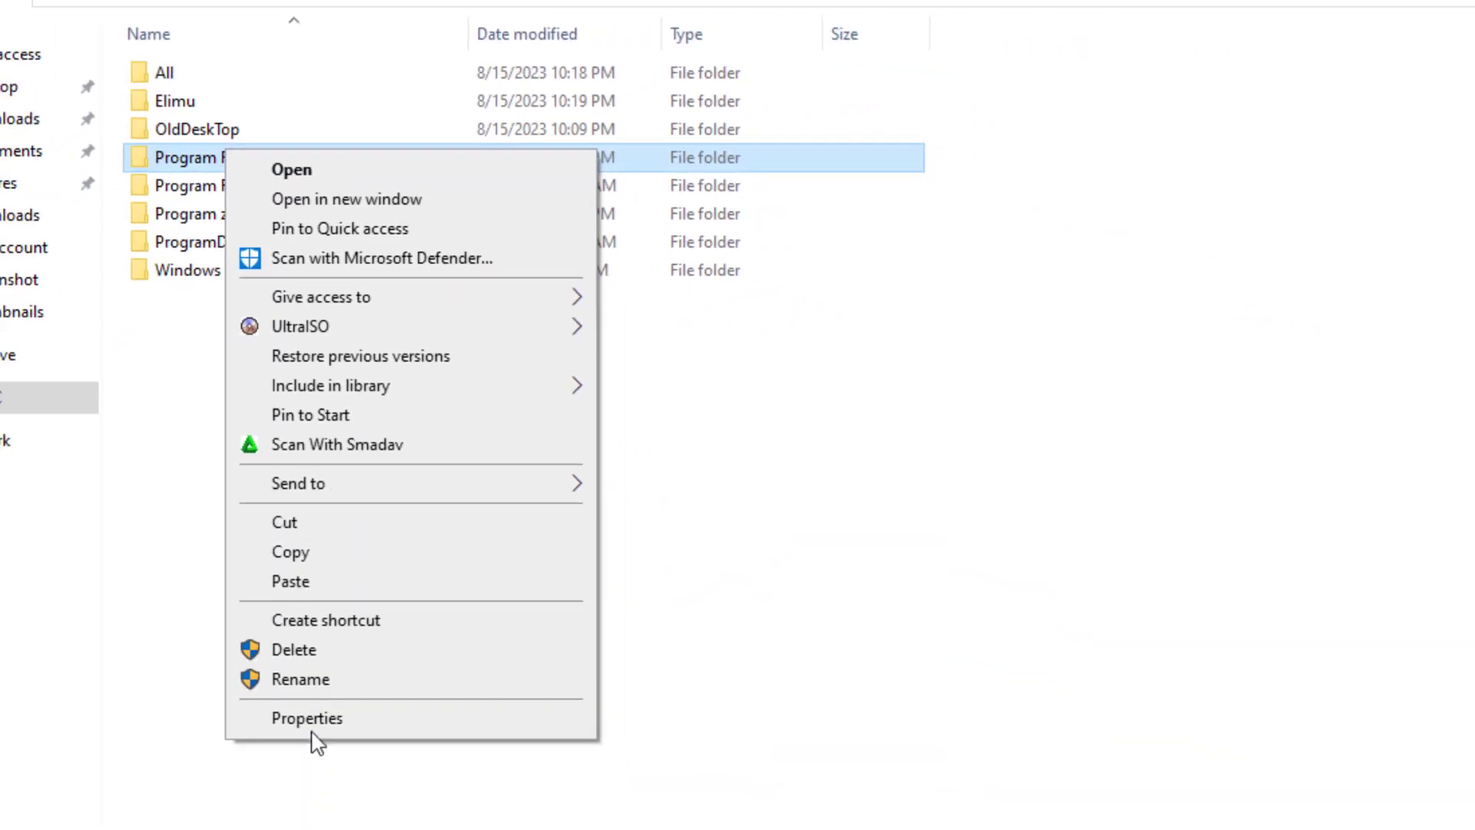
left_click(299, 650)
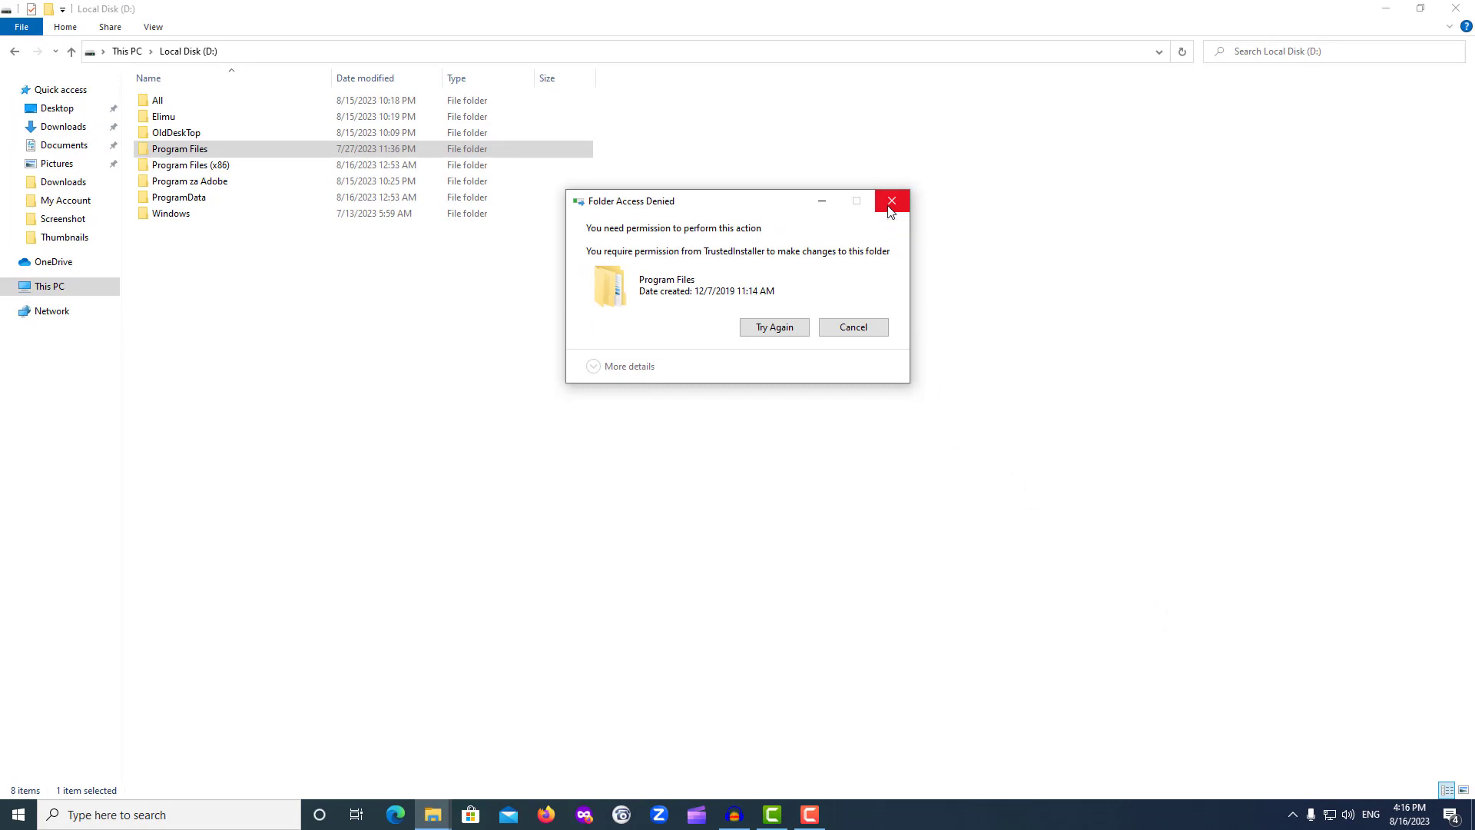
left_click(890, 201)
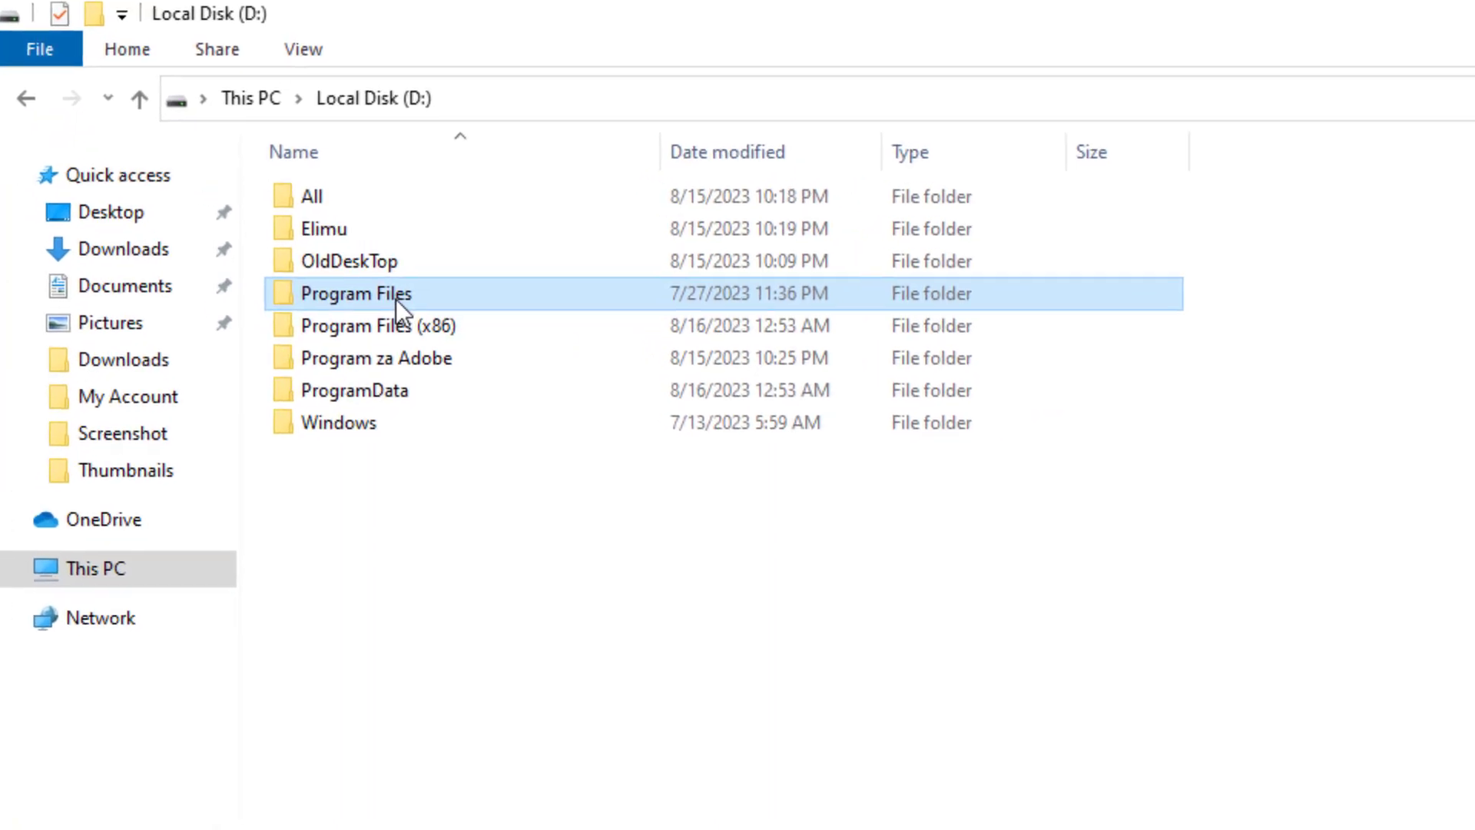
Step: Open the advanced security settings of the D:\Program Files folder and check its owner
right_click(399, 306)
left_click(401, 736)
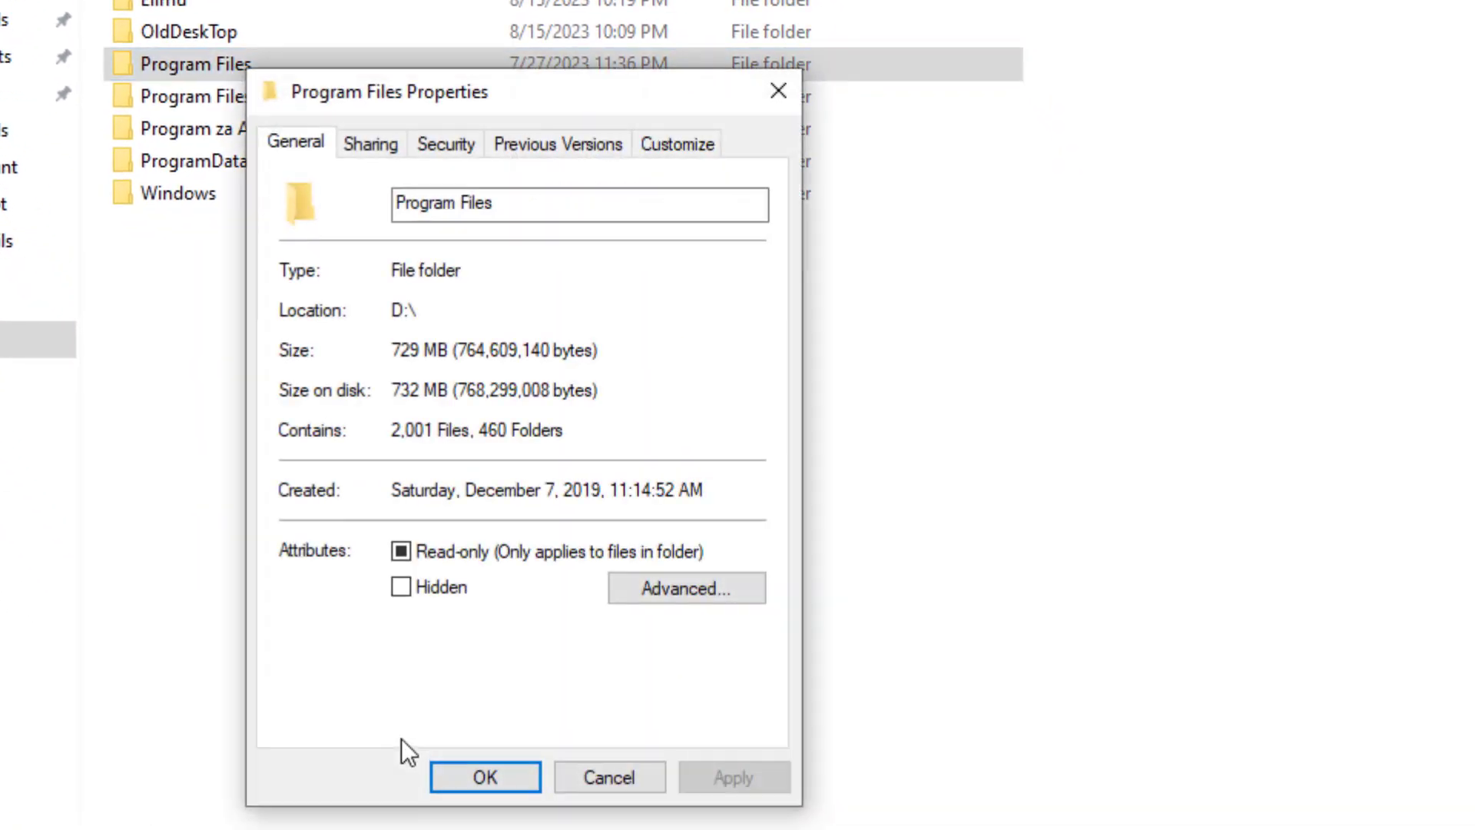
left_click(440, 146)
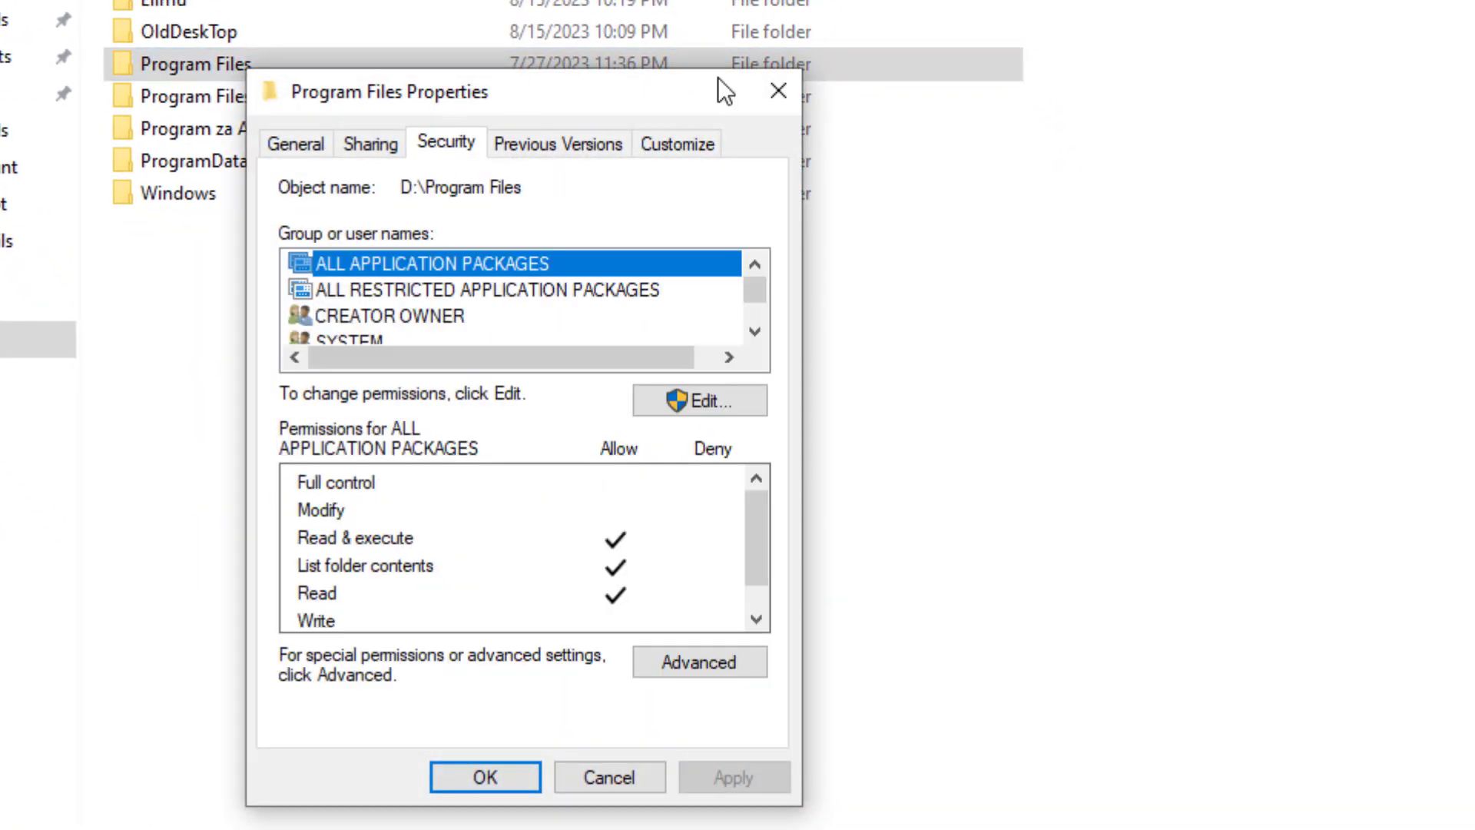
left_click_drag(718, 77, 1048, 61)
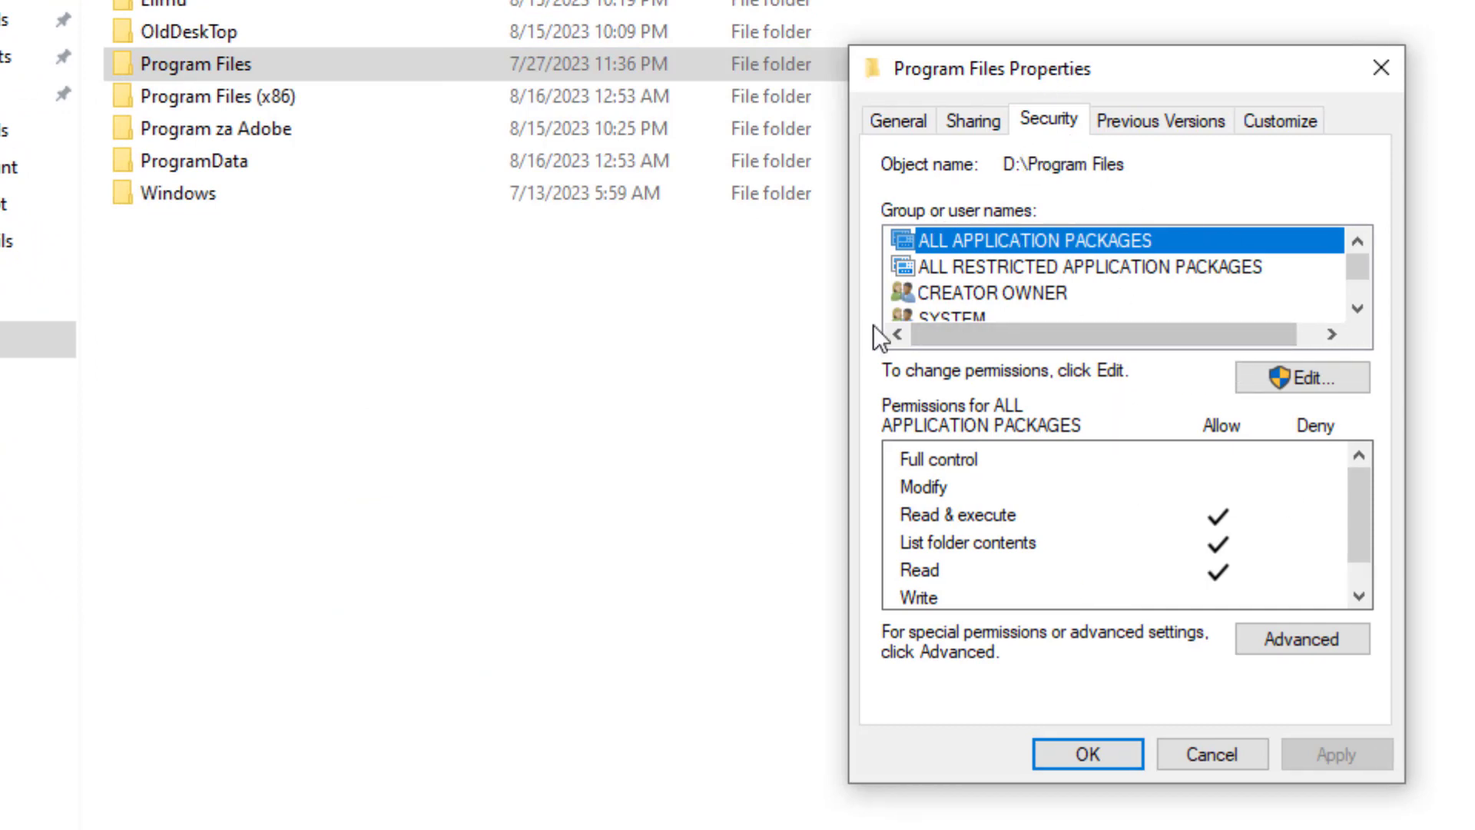
left_click(1291, 636)
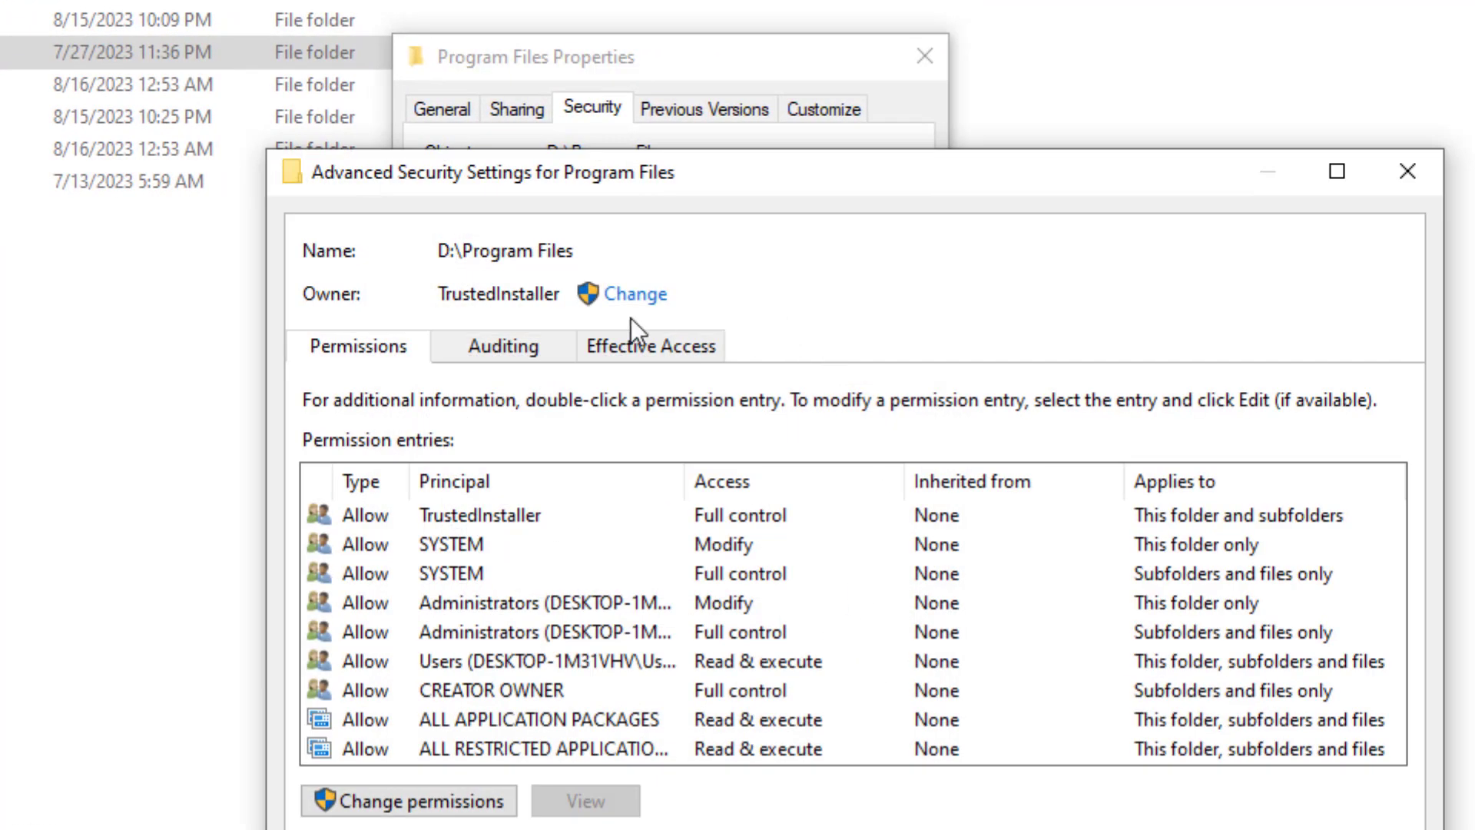
double_click(439, 296)
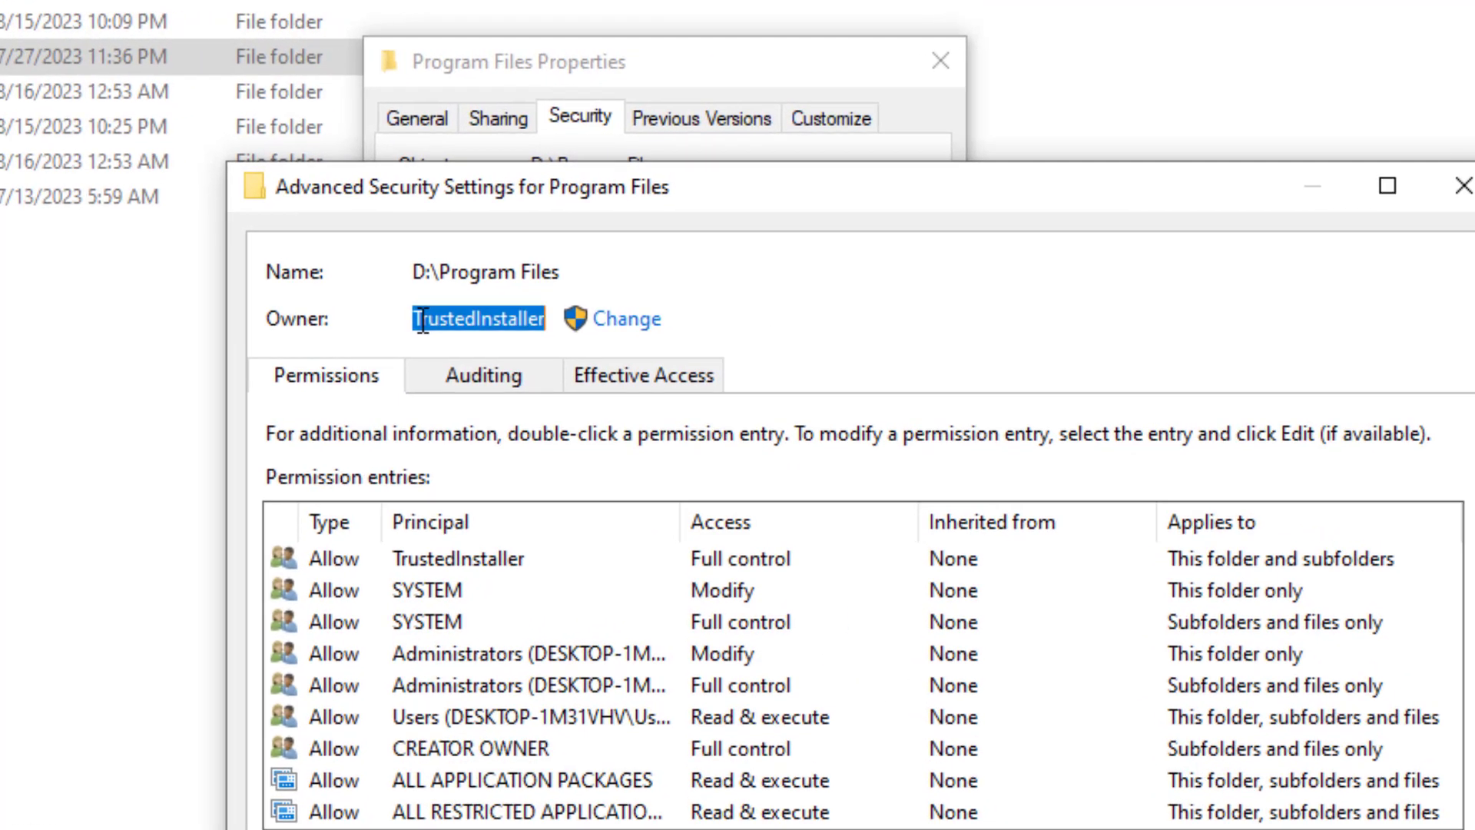
left_click(446, 296)
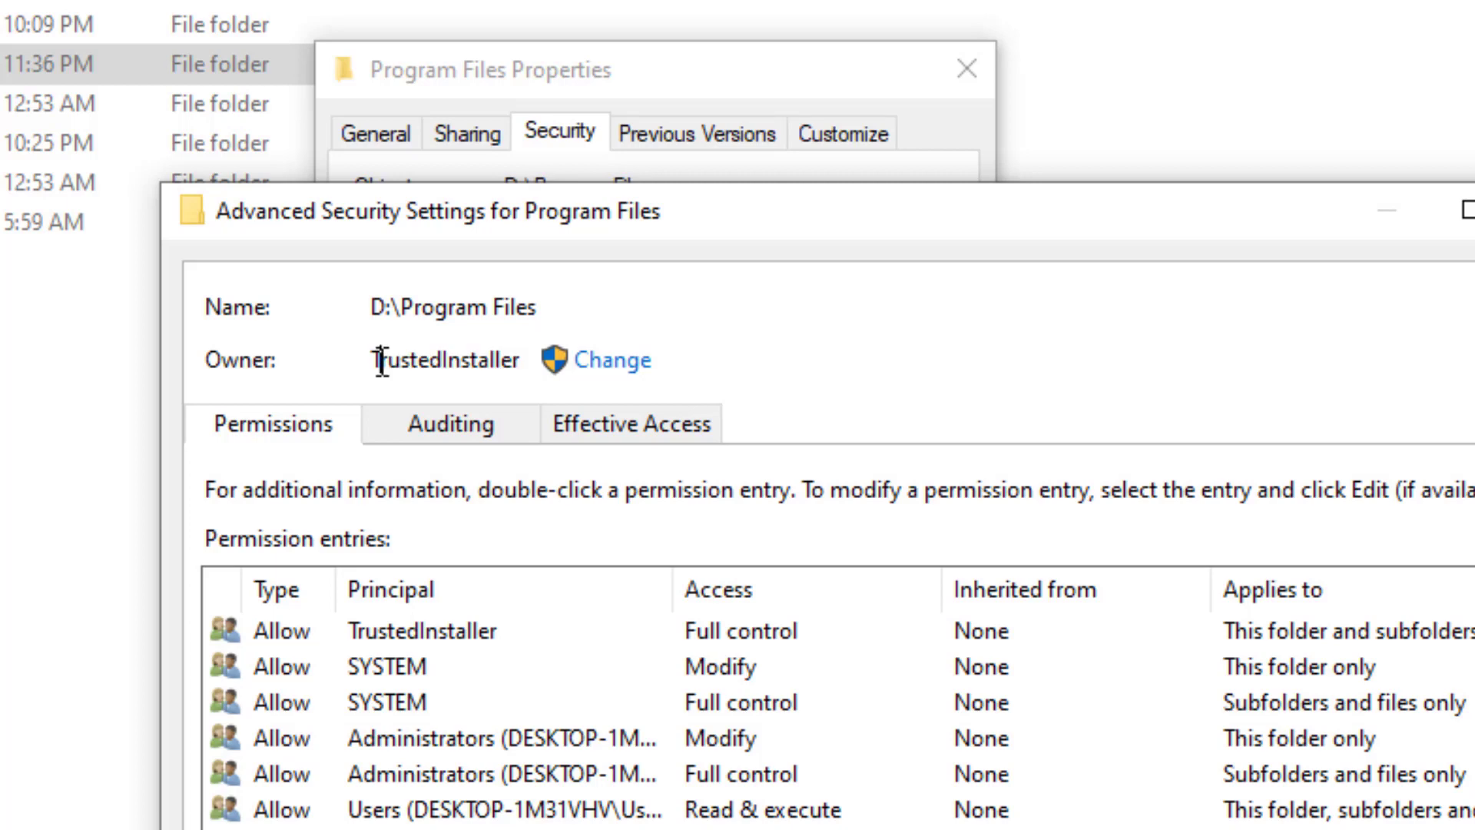
double_click(382, 361)
left_click(388, 357)
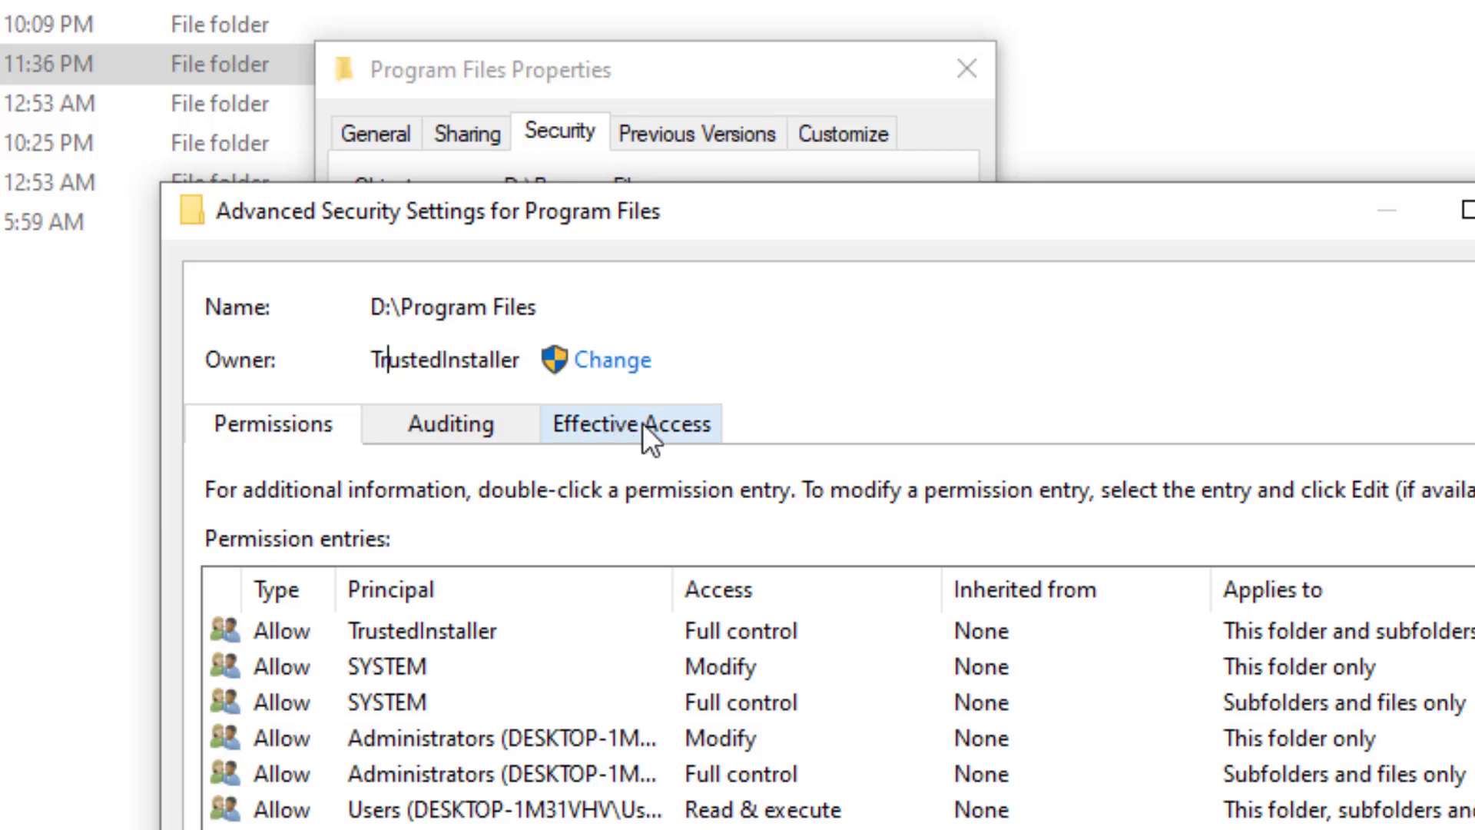
Step: Start changing the folder's owner, search for all available users and groups, and select the Administrators group
left_click(603, 367)
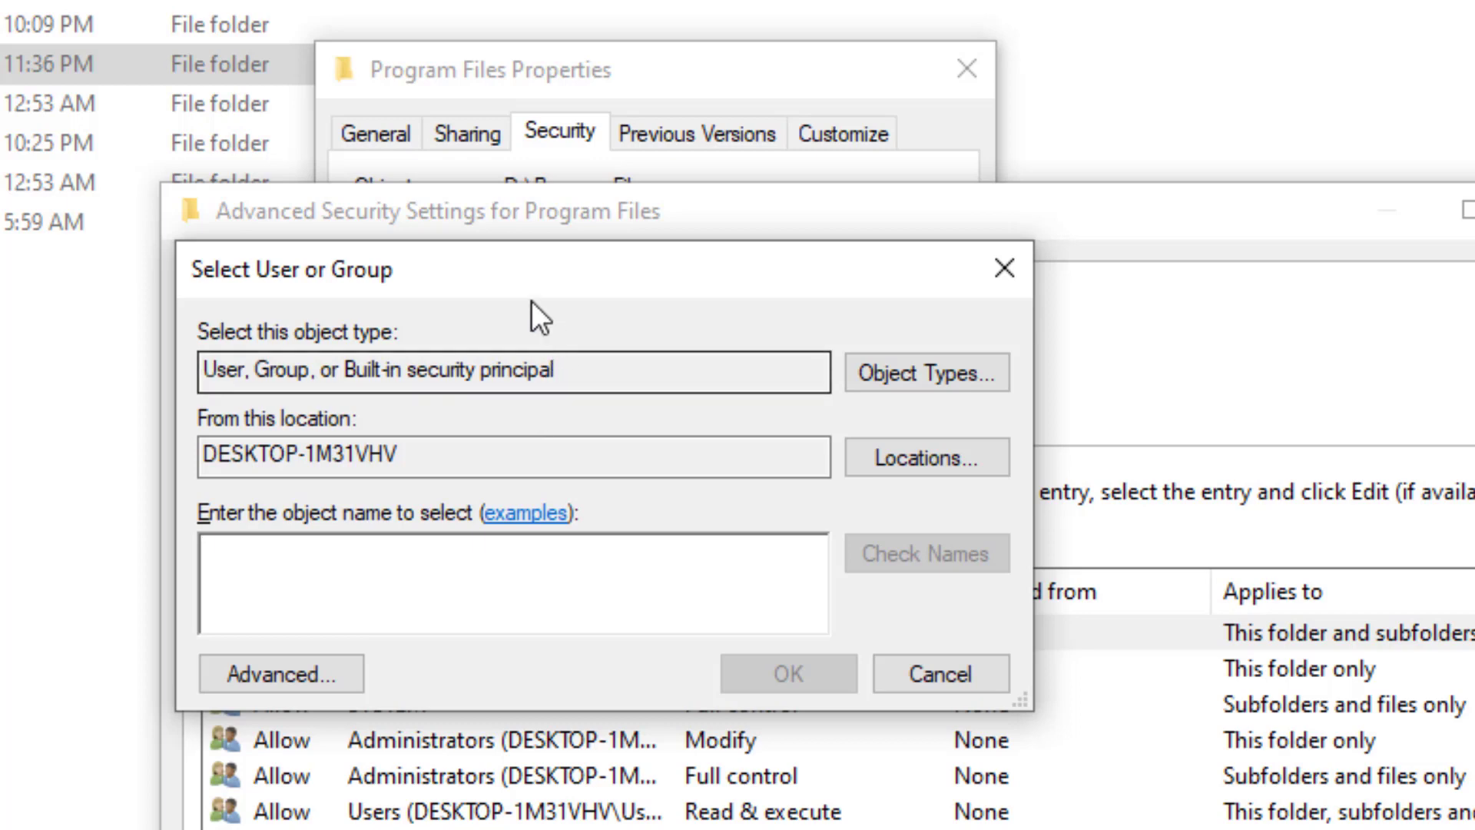
left_click_drag(530, 277, 859, 275)
left_click_drag(1039, 274, 653, 472)
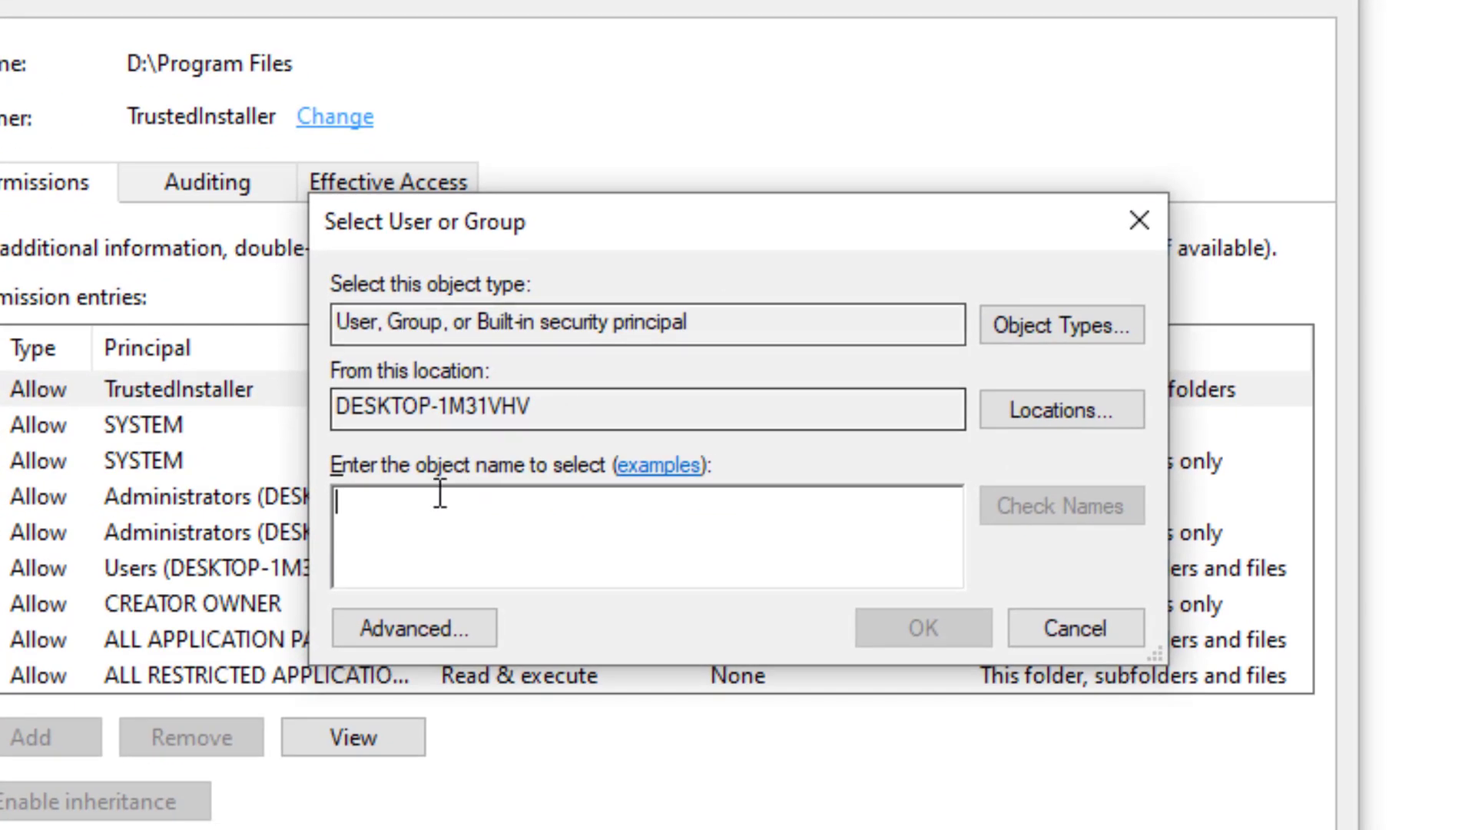
left_click(408, 635)
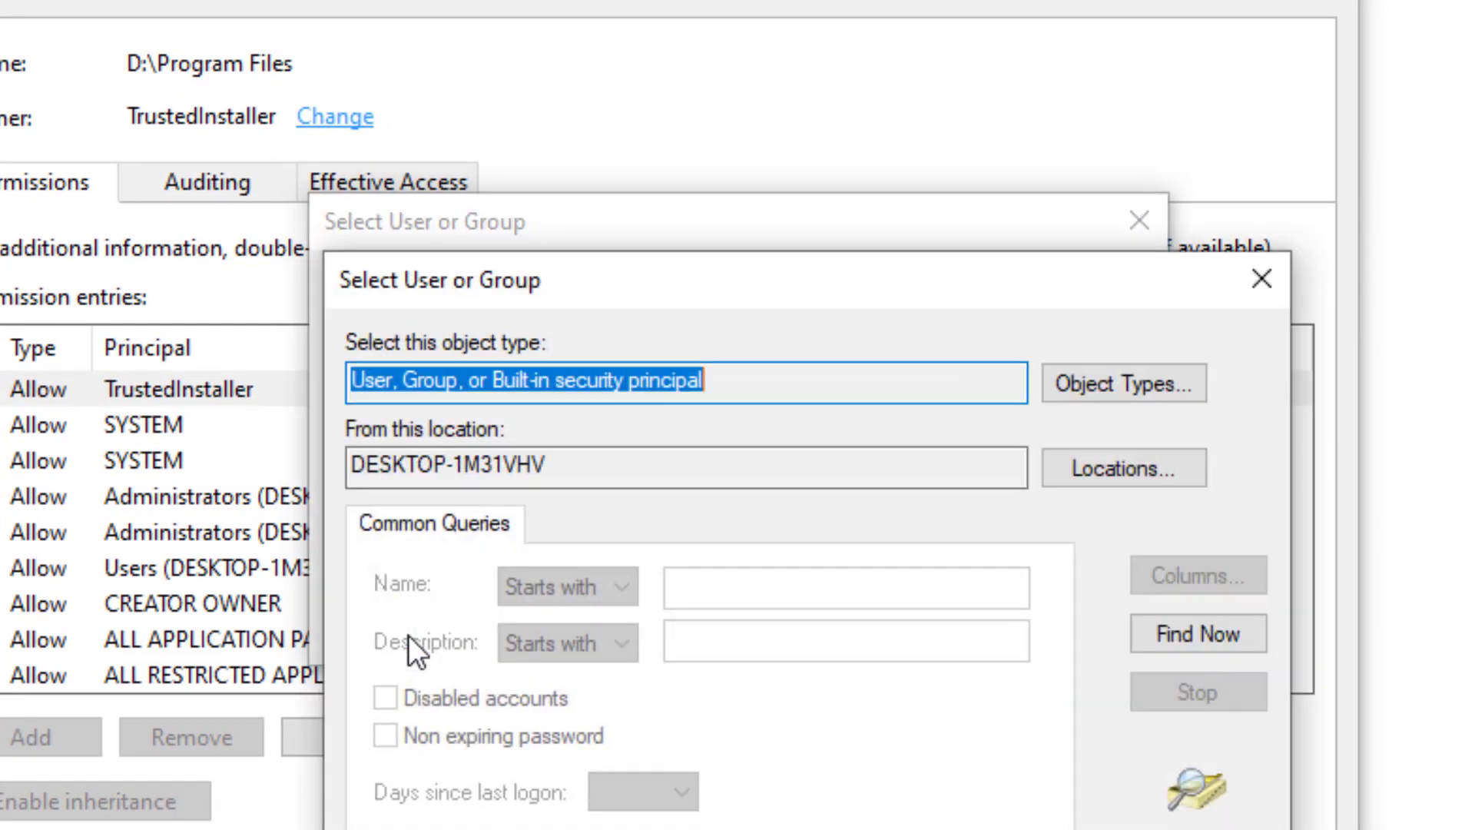
left_click(1195, 635)
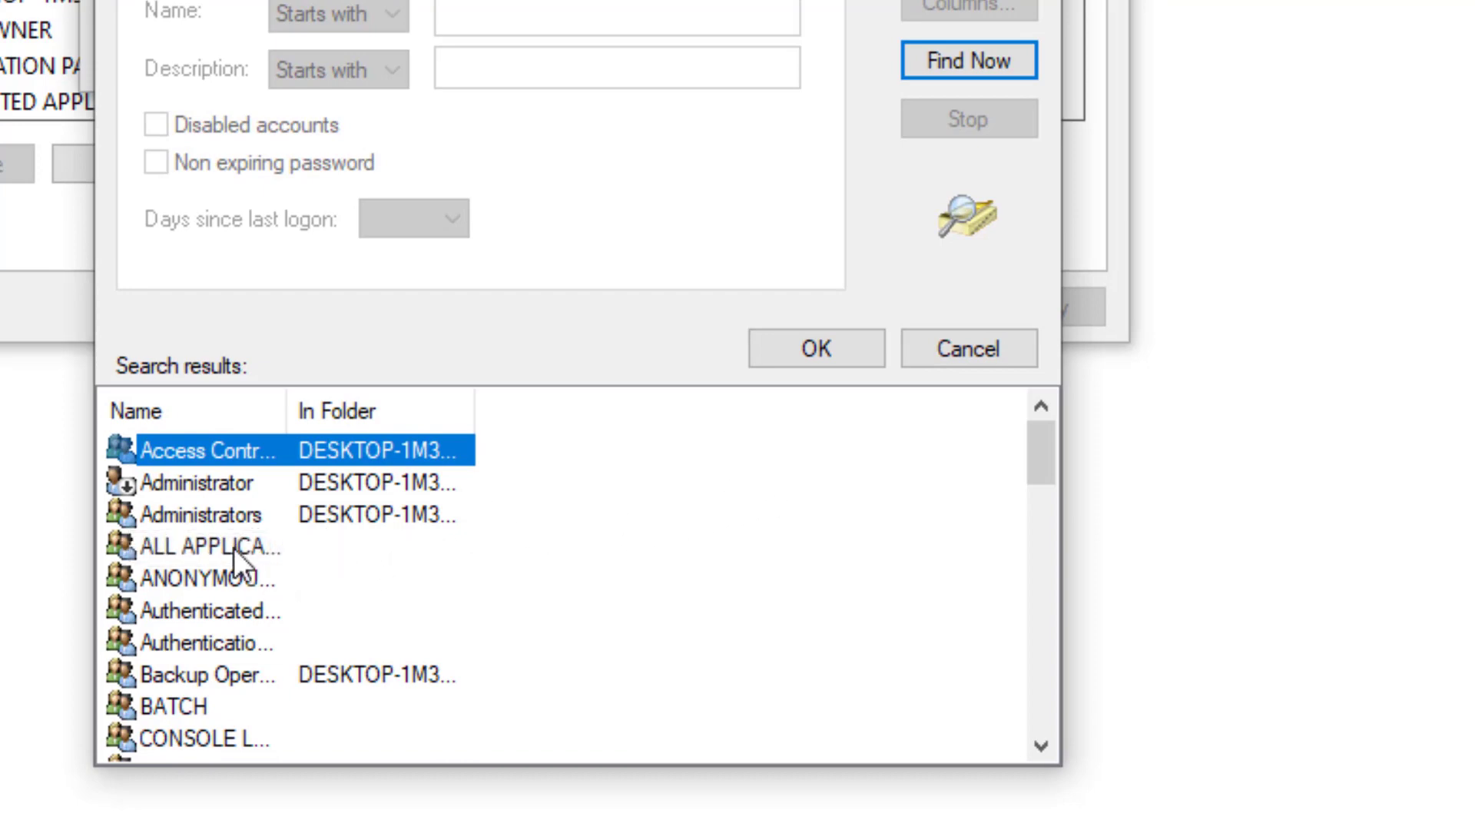
left_click(202, 516)
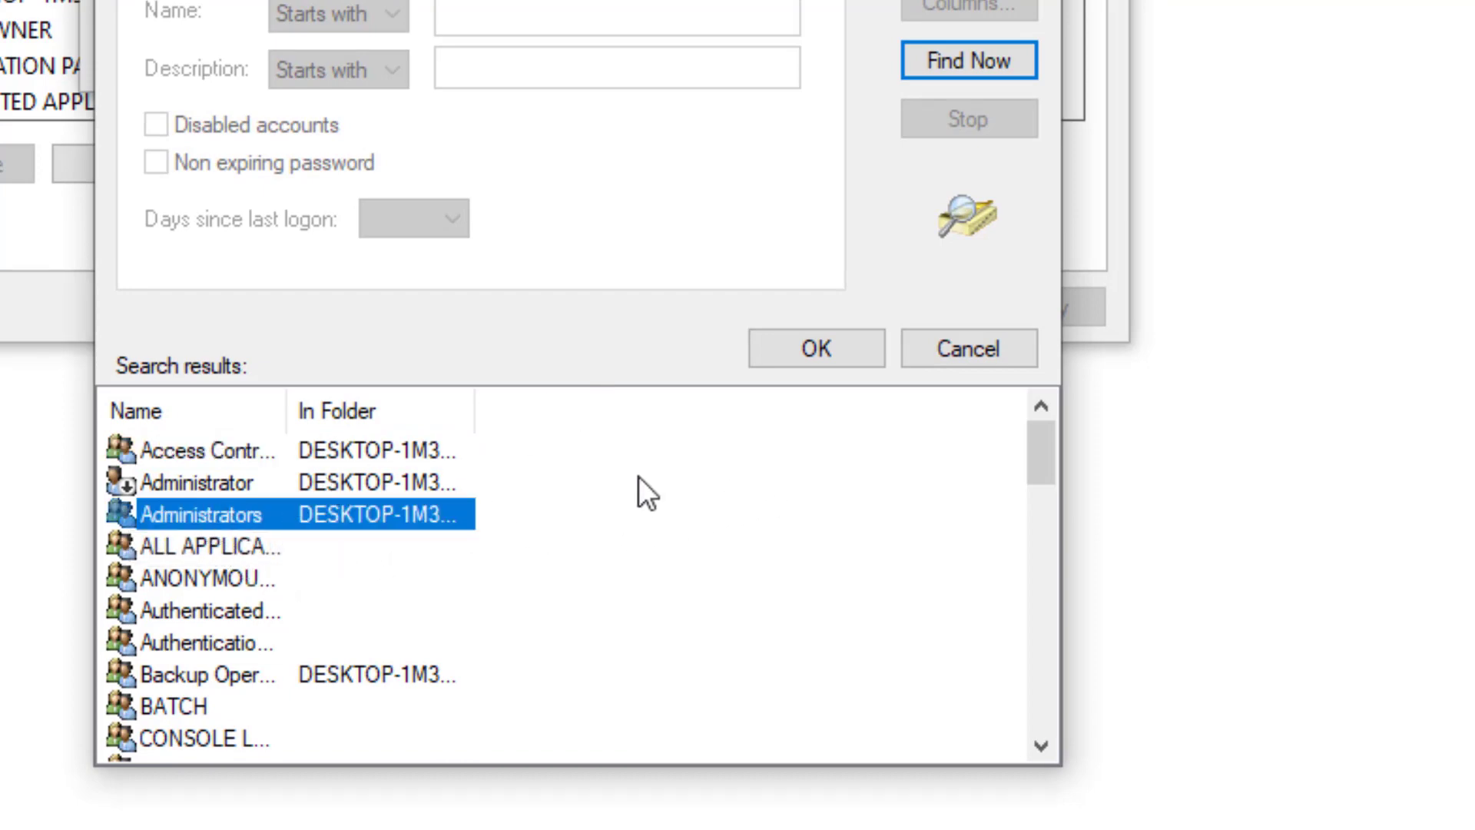
Step: Look through the whole list of found users and groups that could own the folder
scroll(409, 606, "down", 10)
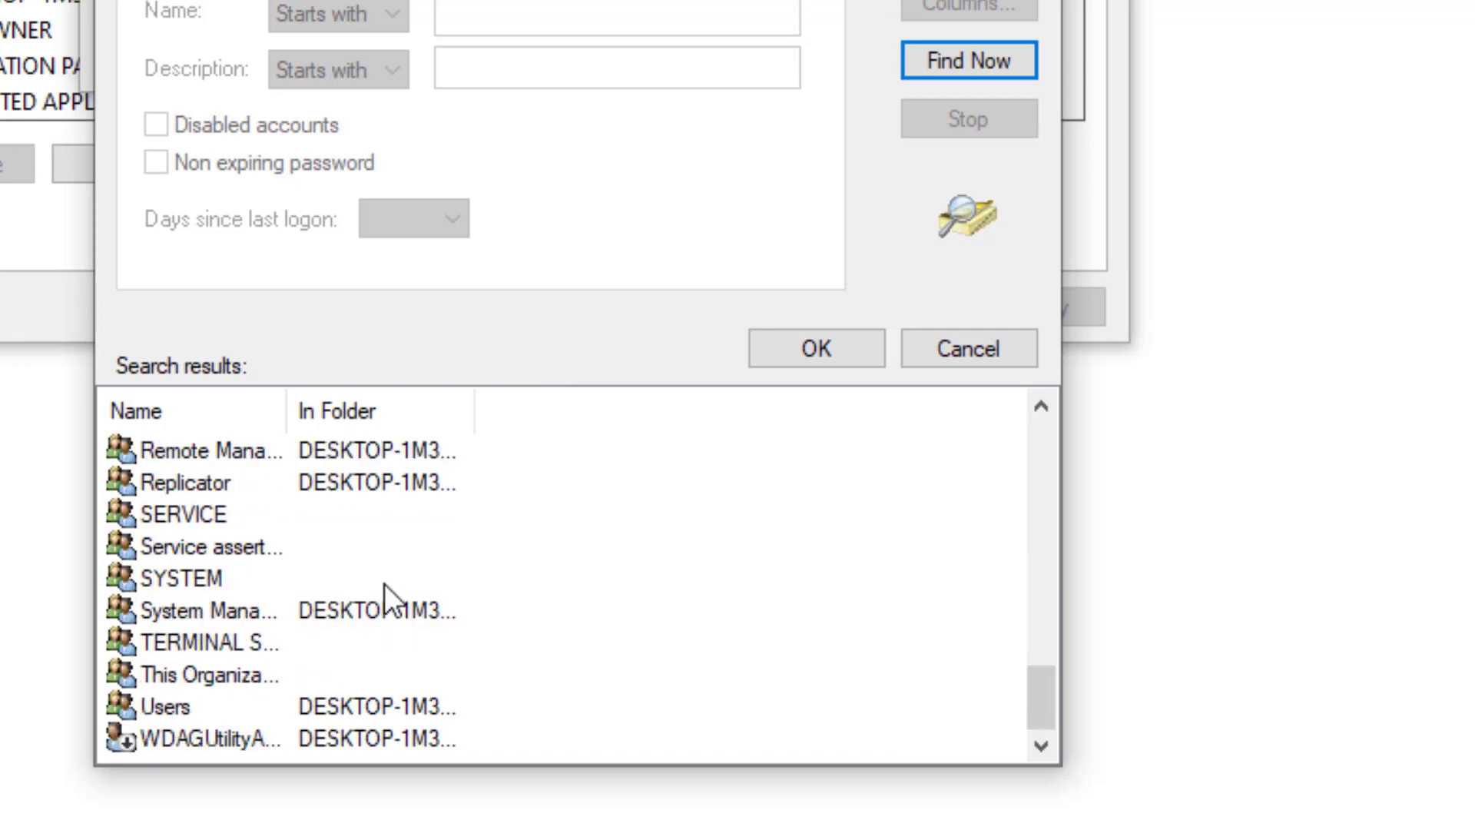
scroll(384, 583, "up", 10)
scroll(253, 491, "up", 1)
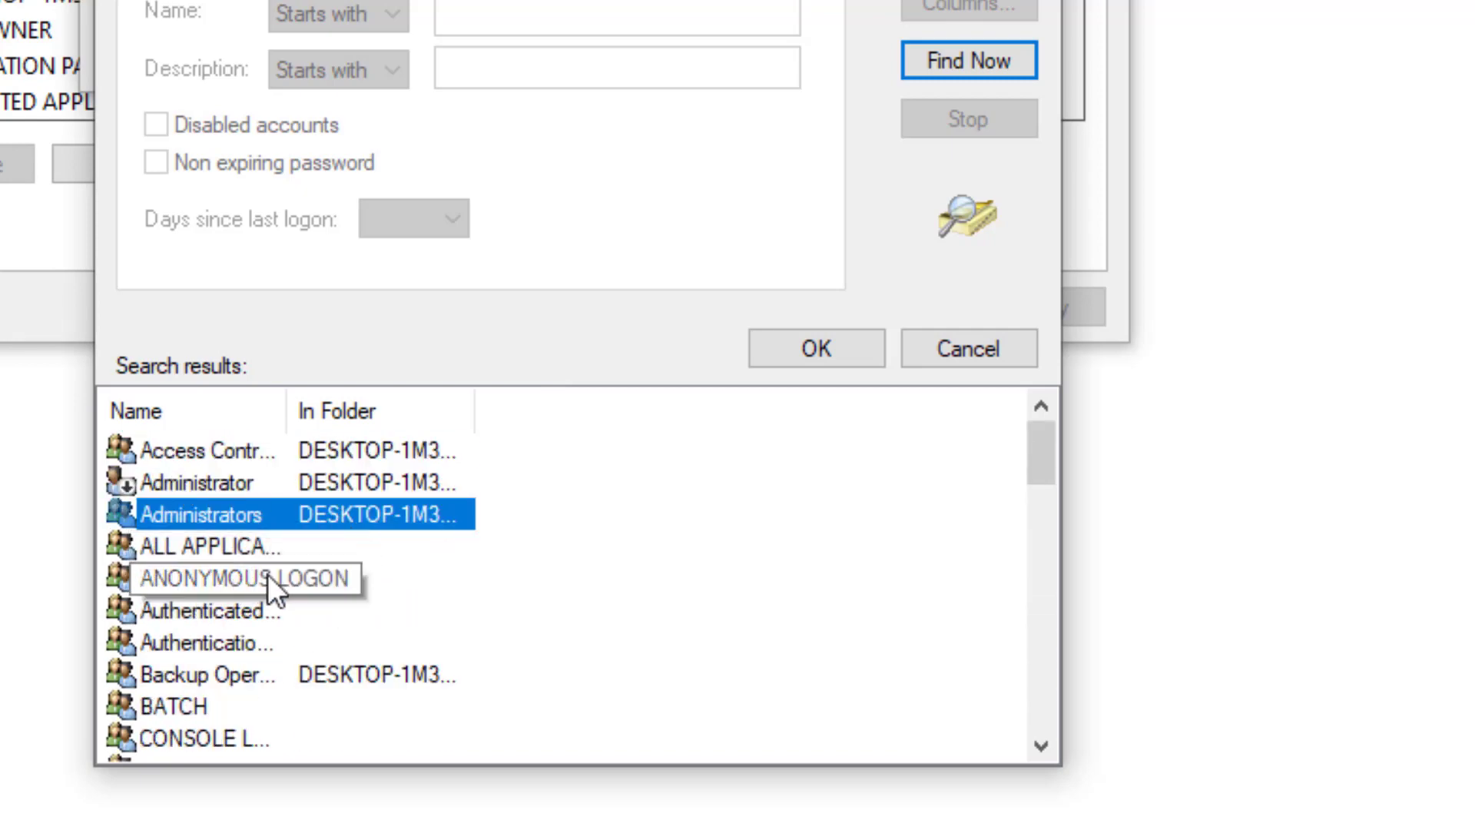
scroll(308, 629, "down", 3)
scroll(312, 629, "up", 1)
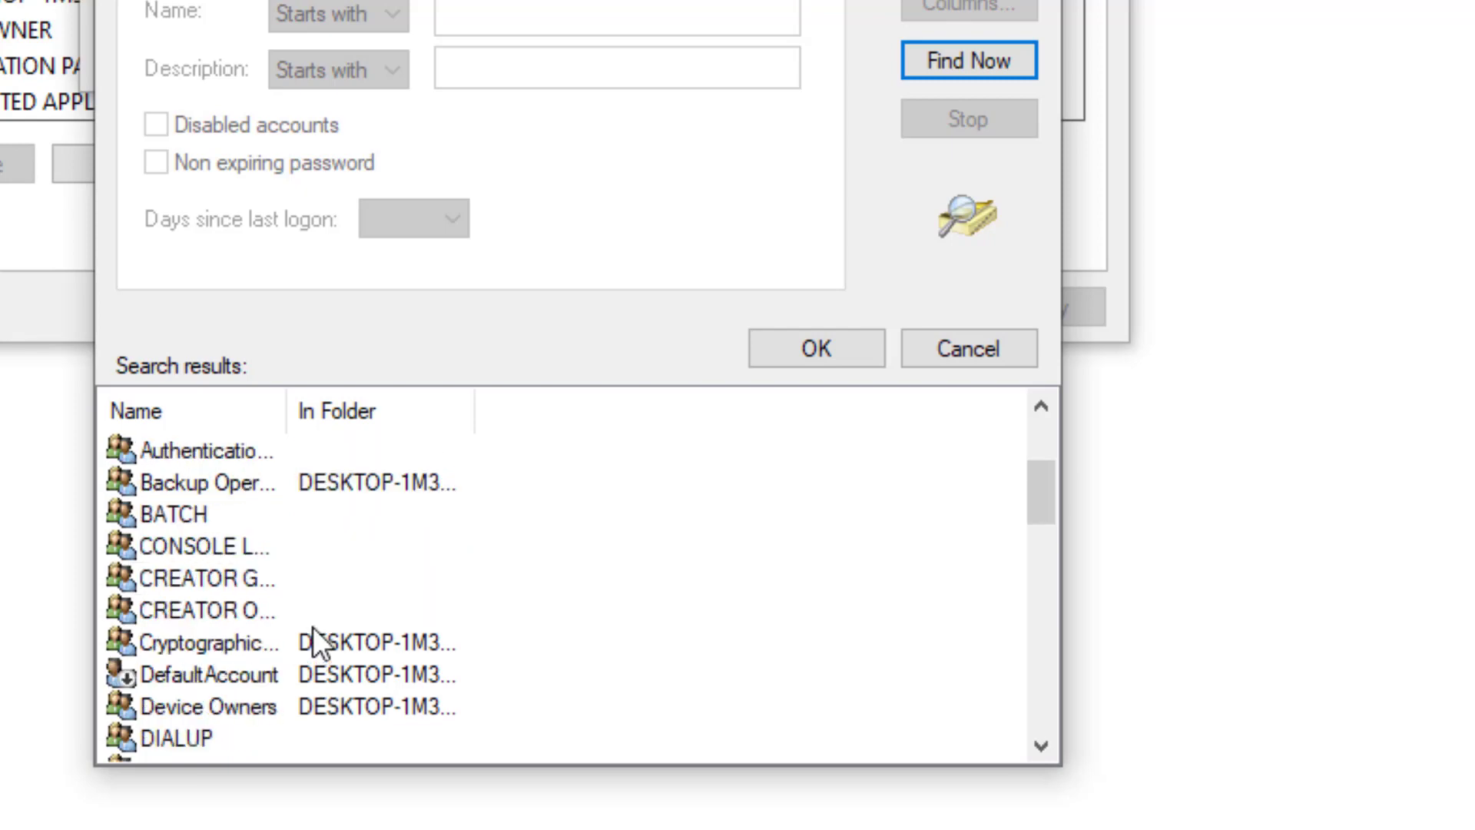
scroll(312, 627, "down", 10)
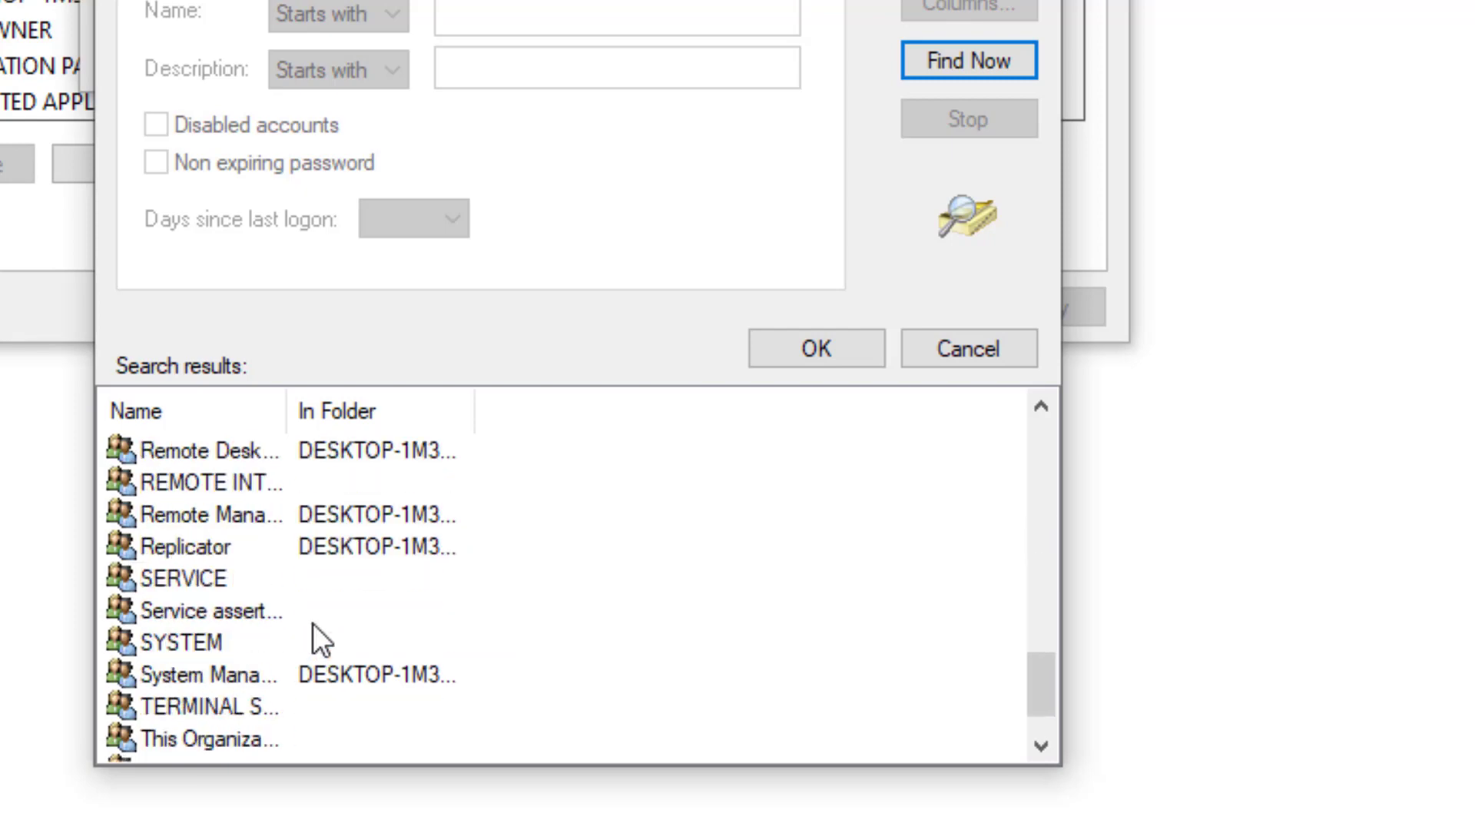
scroll(312, 624, "up", 5)
scroll(315, 615, "down", 6)
scroll(303, 624, "up", 3)
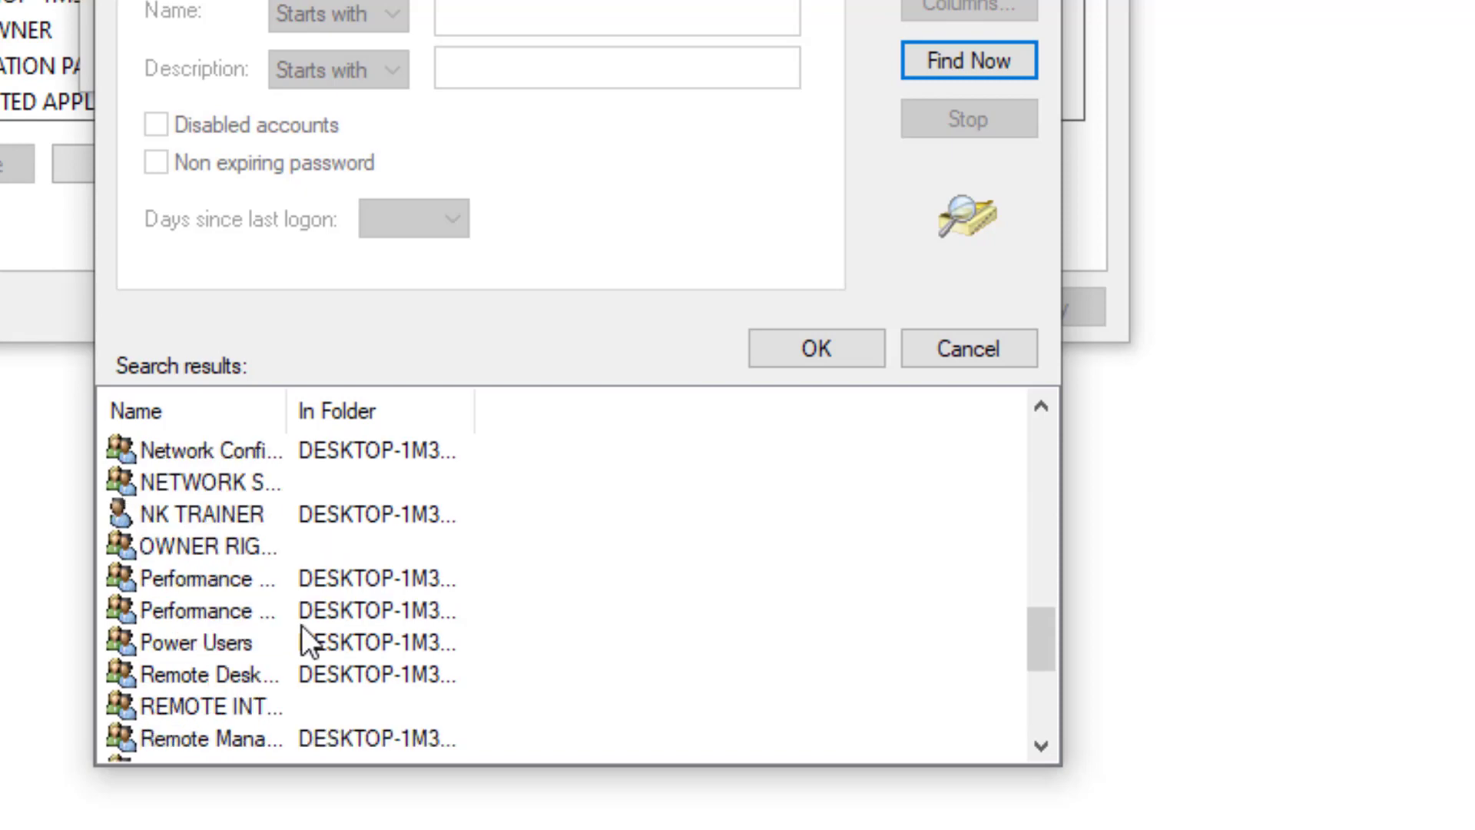
scroll(304, 617, "up", 2)
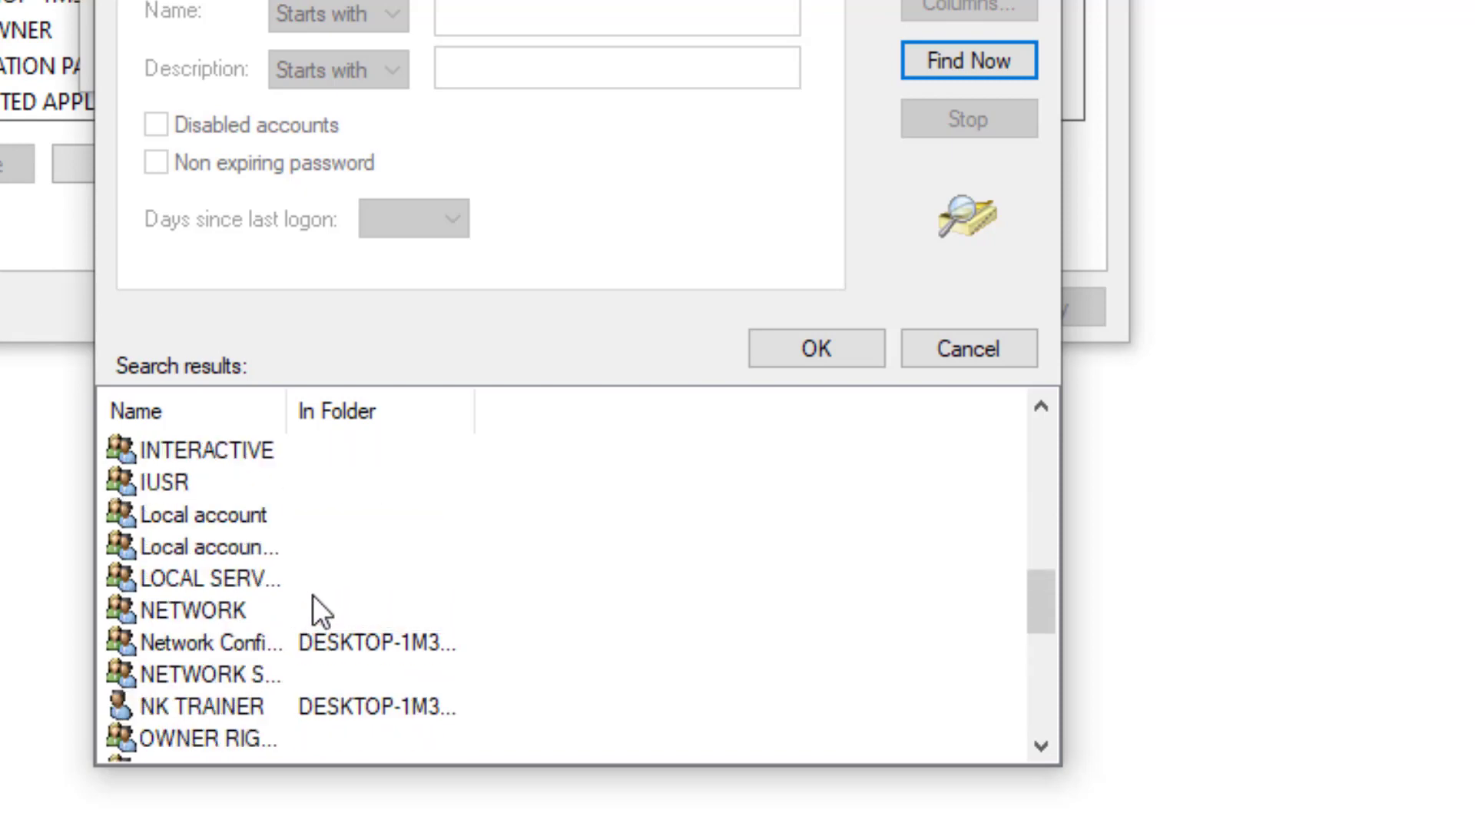
scroll(312, 594, "up", 1)
scroll(312, 592, "up", 1)
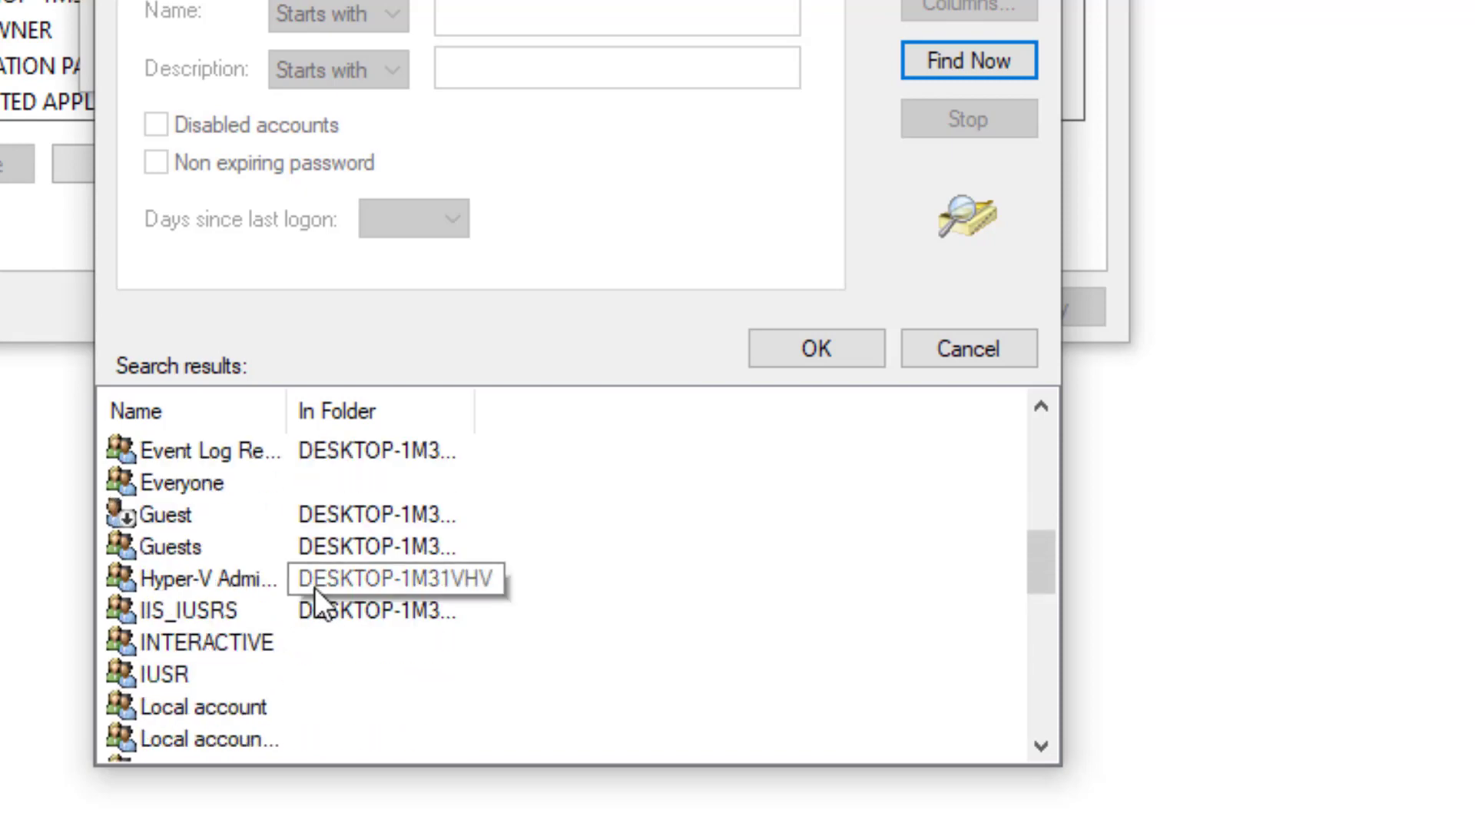
scroll(315, 587, "up", 2)
scroll(317, 587, "up", 1)
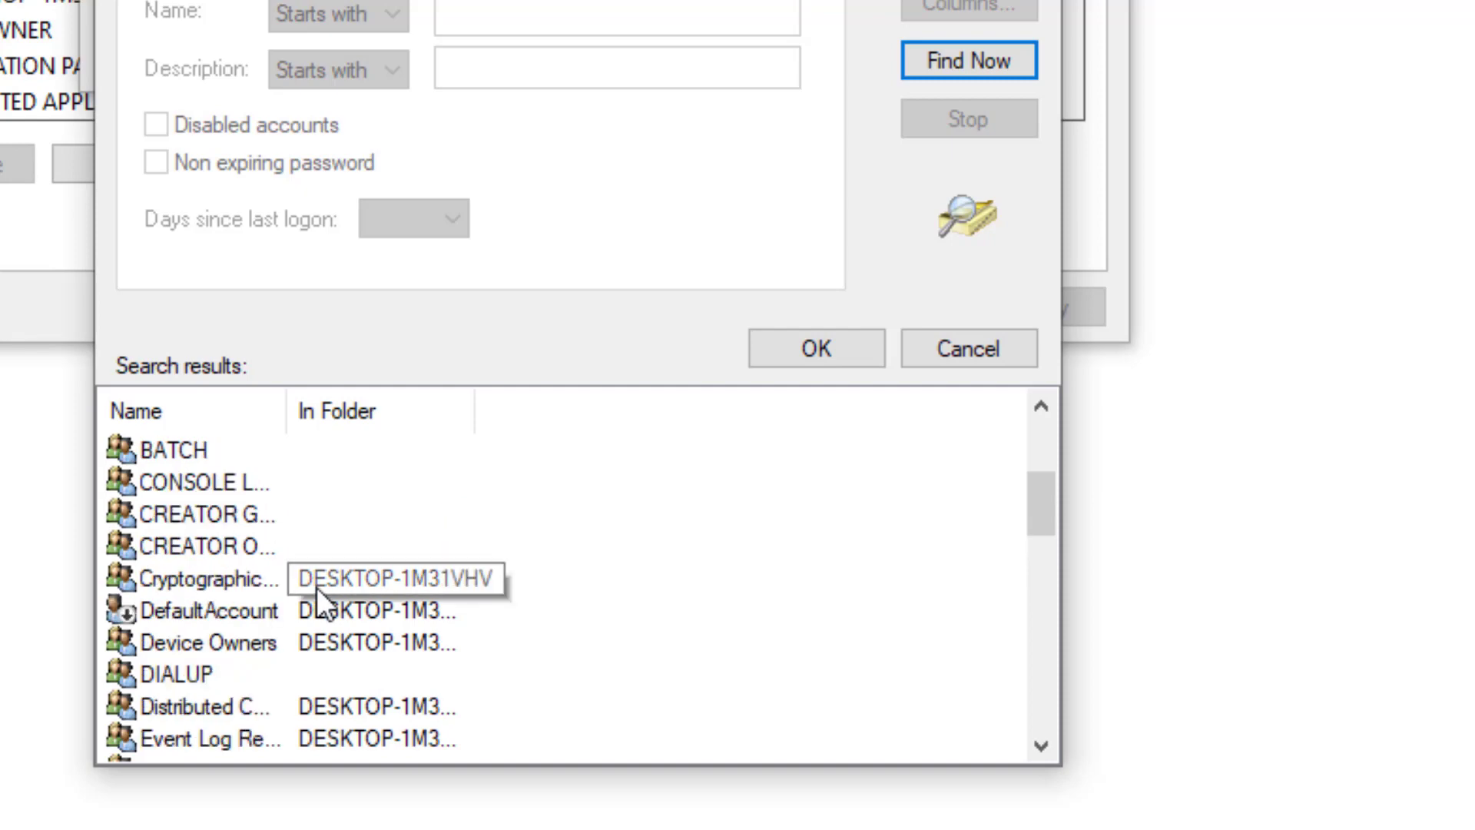
scroll(317, 598, "up", 3)
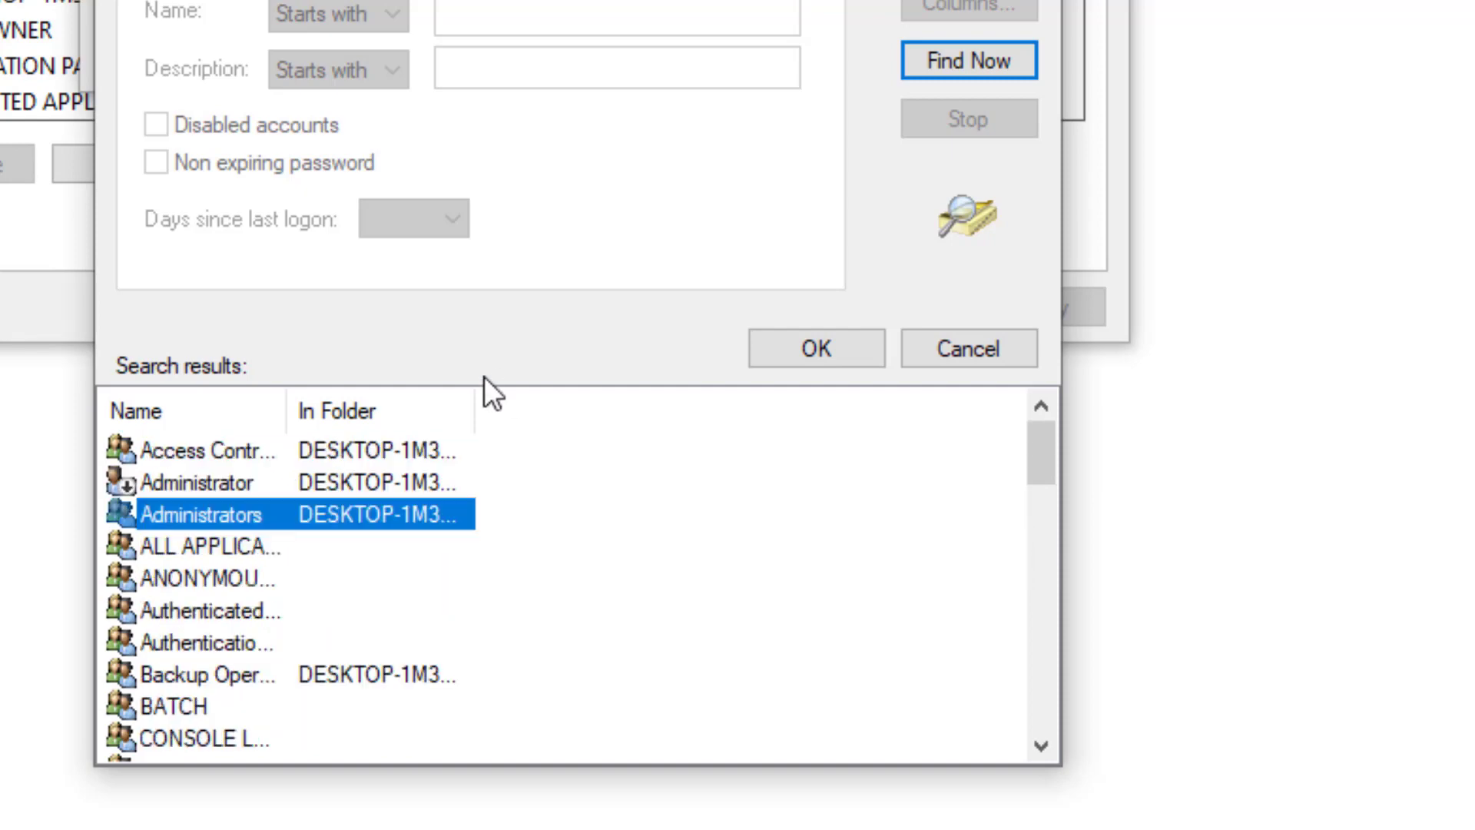
Step: Widen the In Folder and Name columns to fit their contents and review the full names of the accounts
double_click(474, 401)
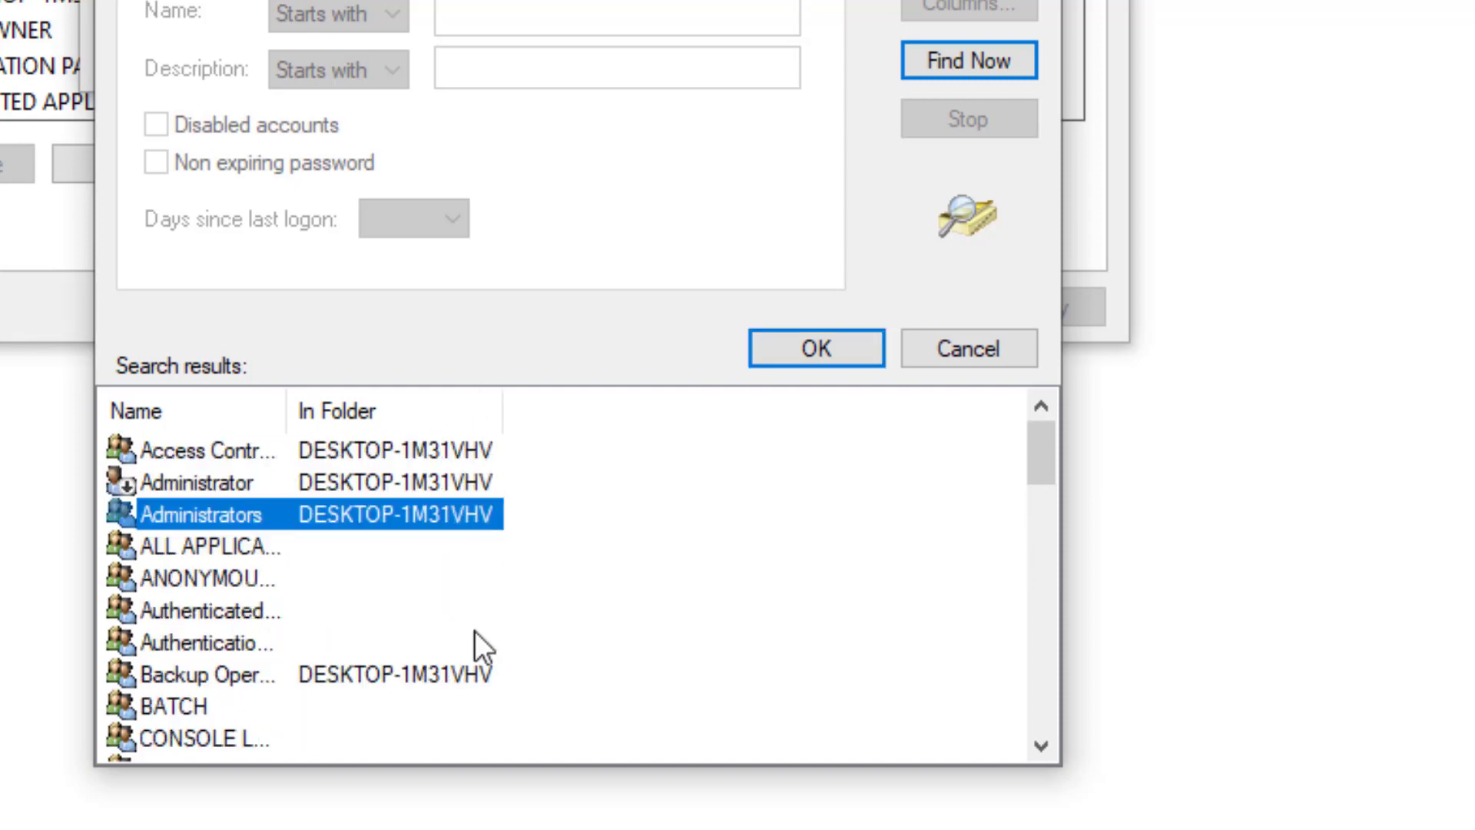
scroll(461, 632, "down", 3)
scroll(452, 634, "down", 9)
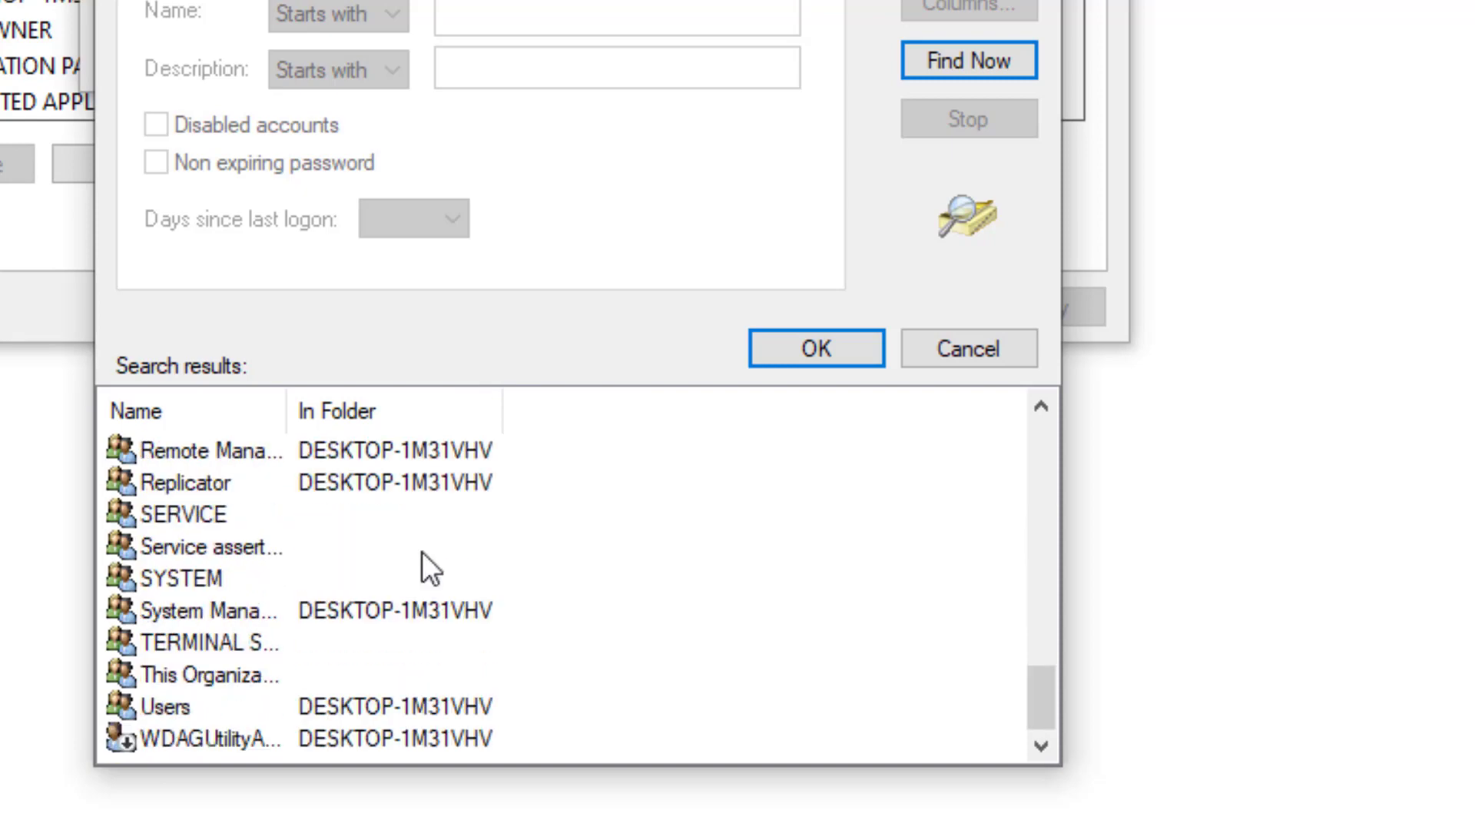
scroll(438, 614, "up", 8)
scroll(450, 658, "up", 4)
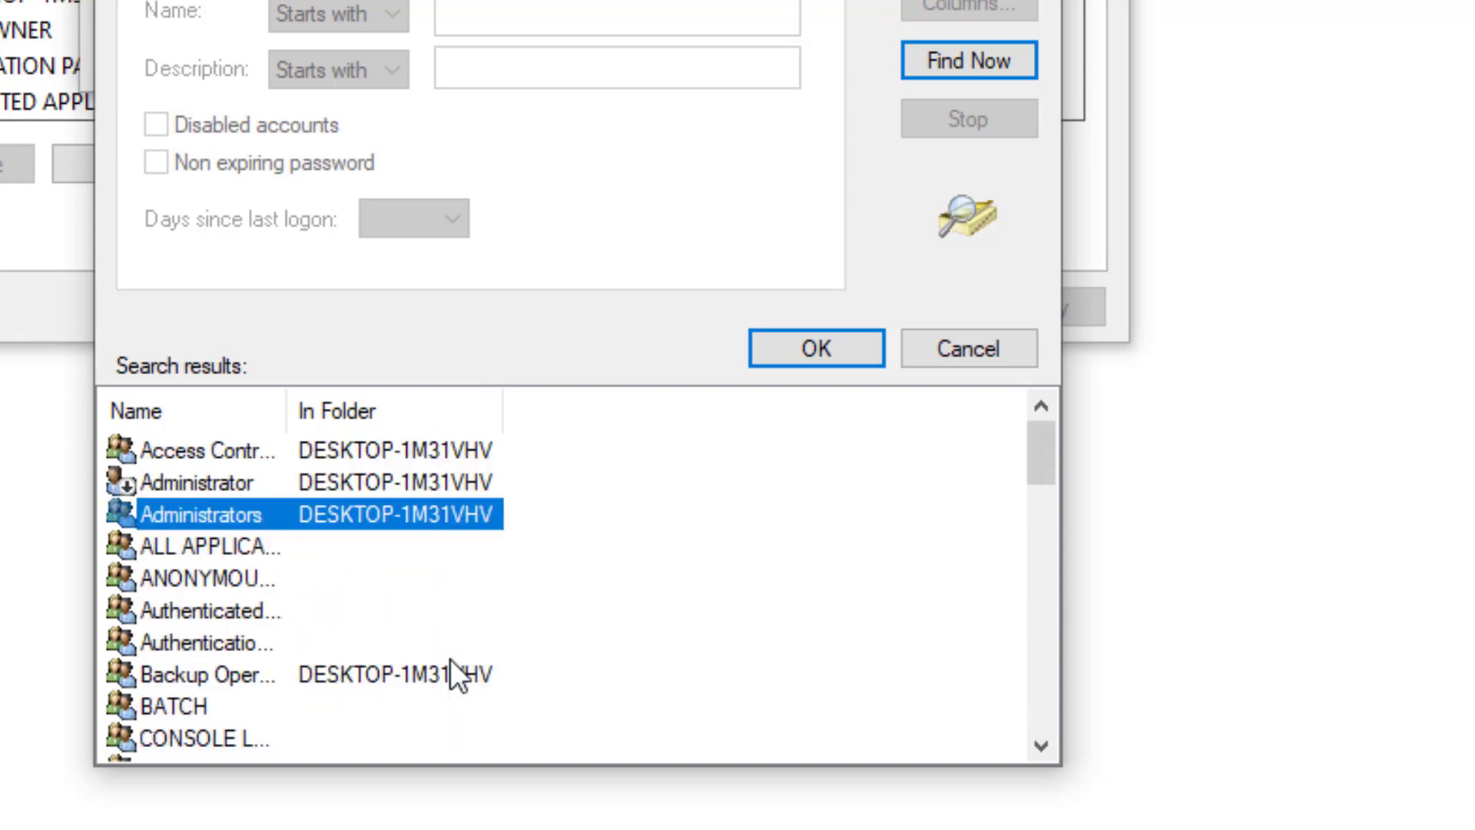
double_click(275, 392)
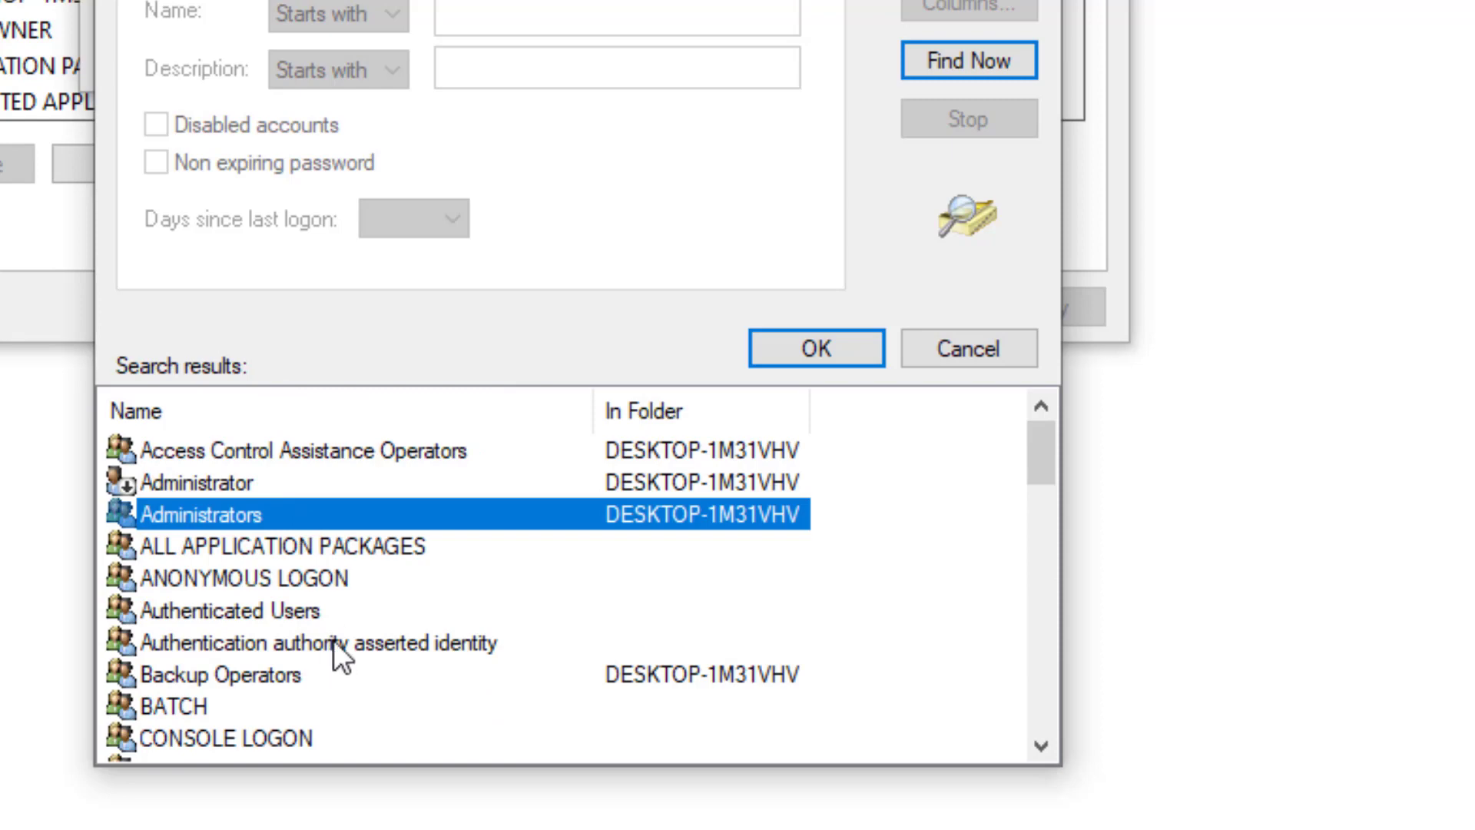
scroll(333, 639, "down", 15)
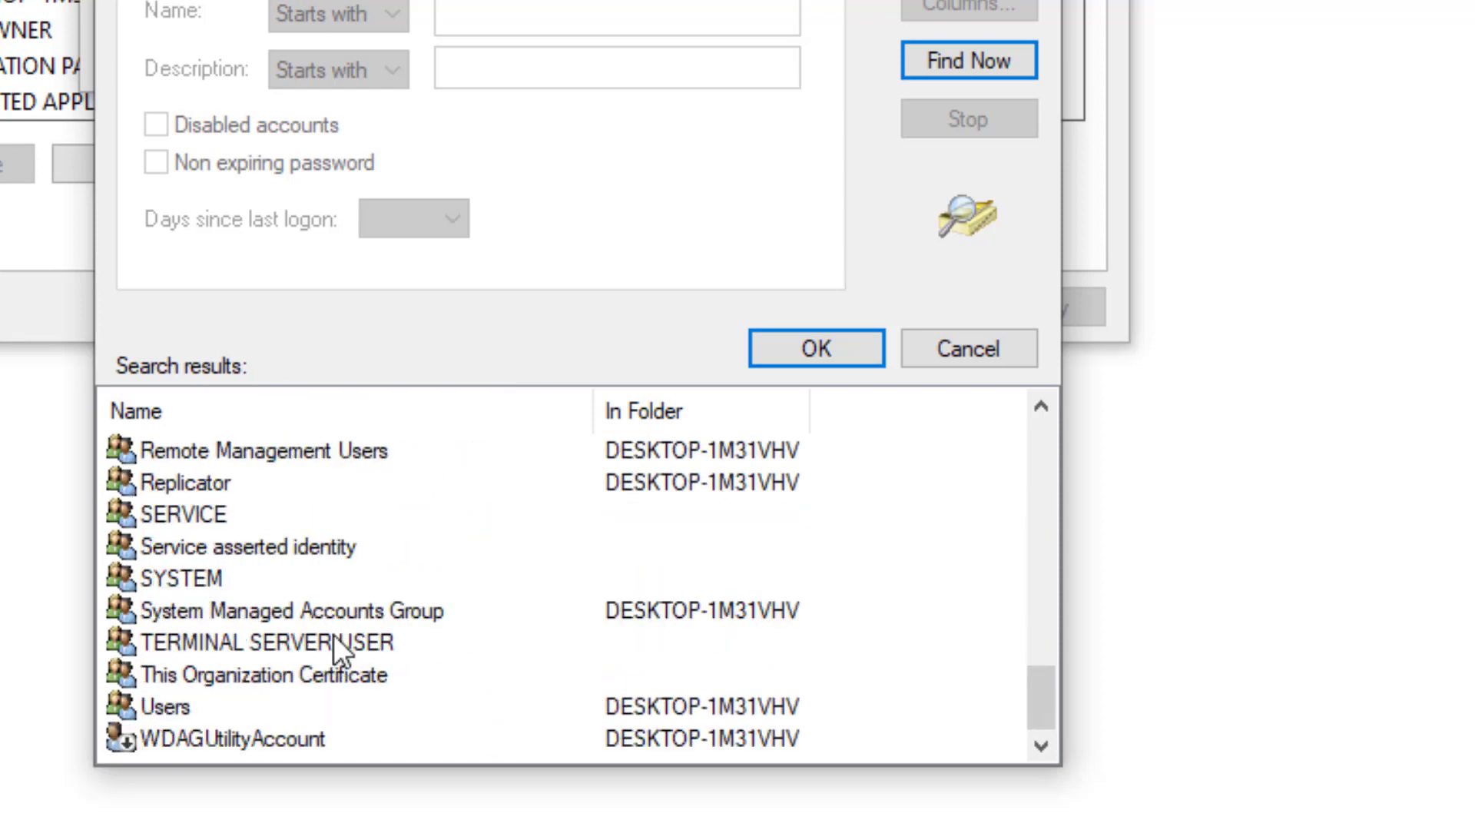
scroll(335, 628, "up", 15)
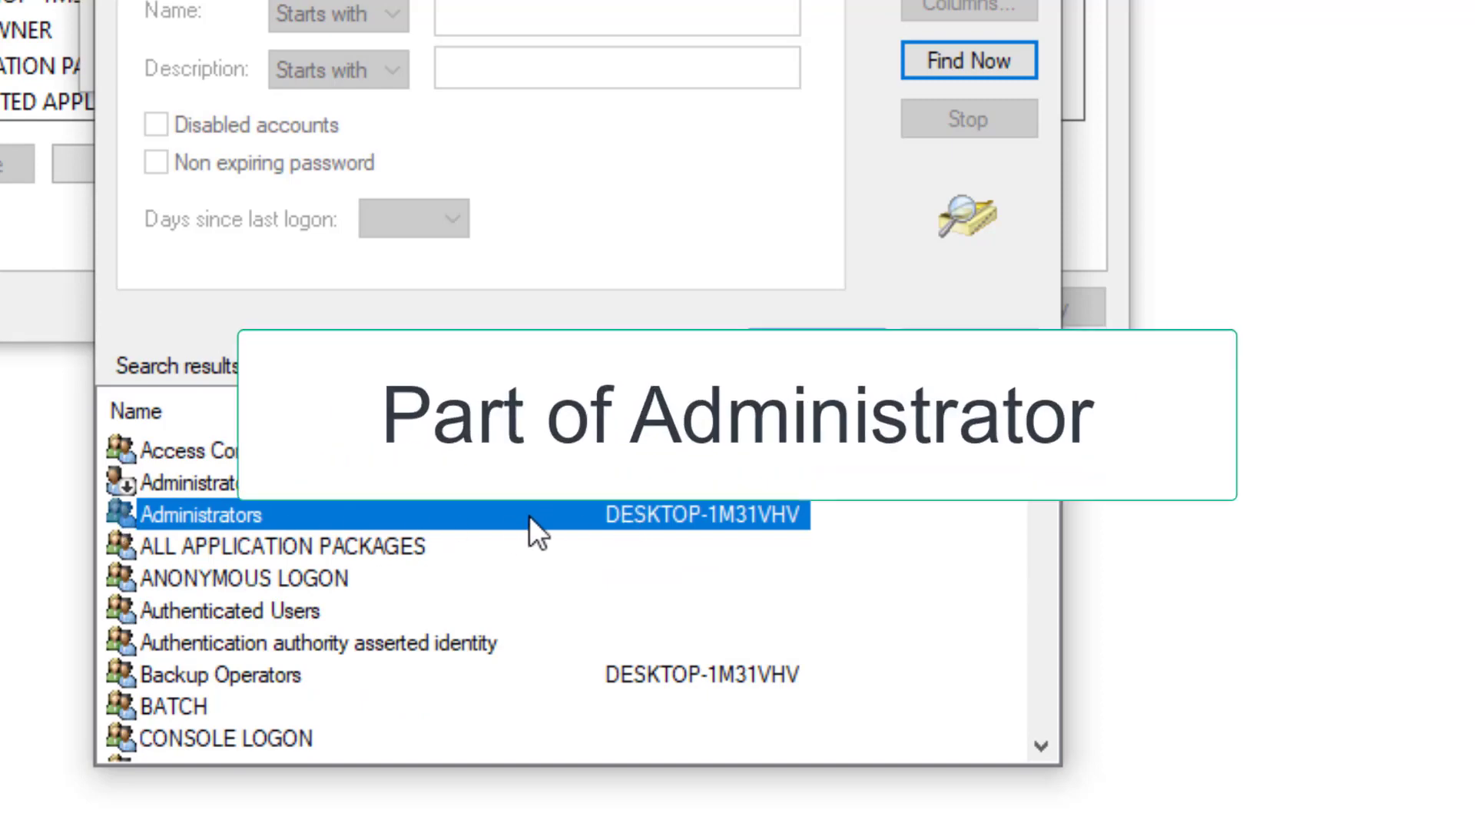
Step: Choose the Administrators group from the search results and set it as the owner of Program Files
left_click(173, 477)
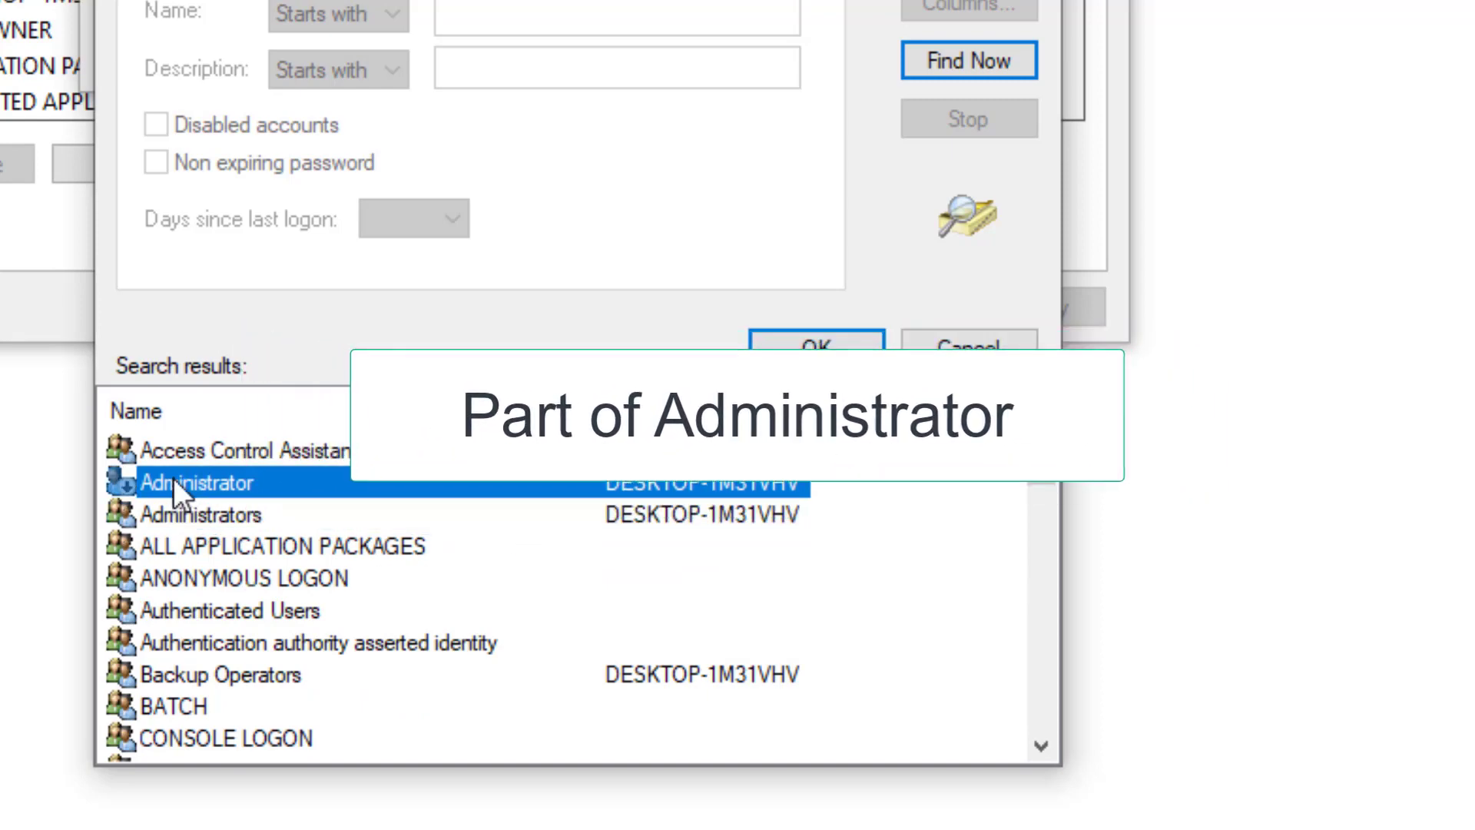
left_click(152, 518)
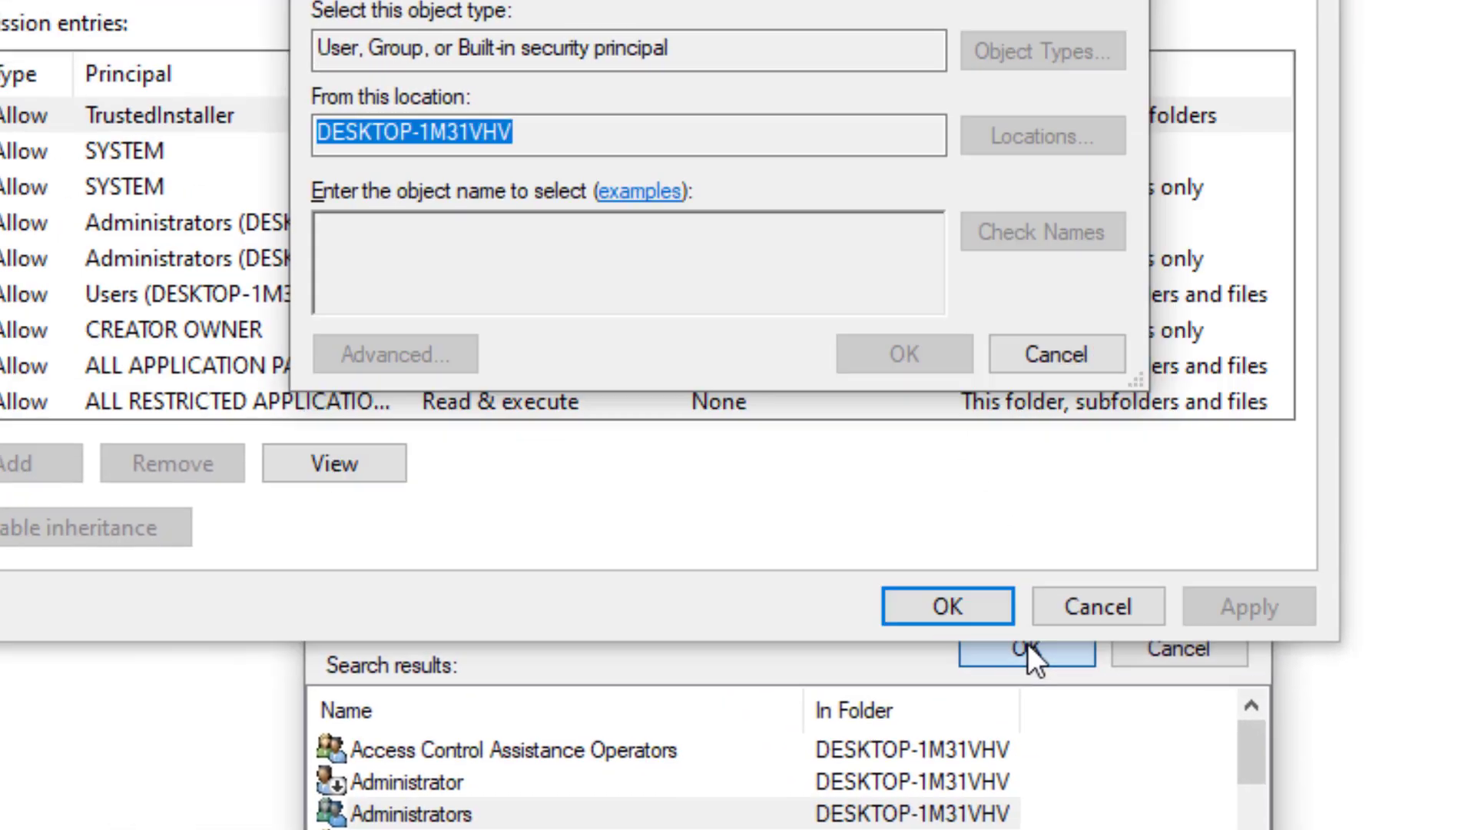
left_click(878, 364)
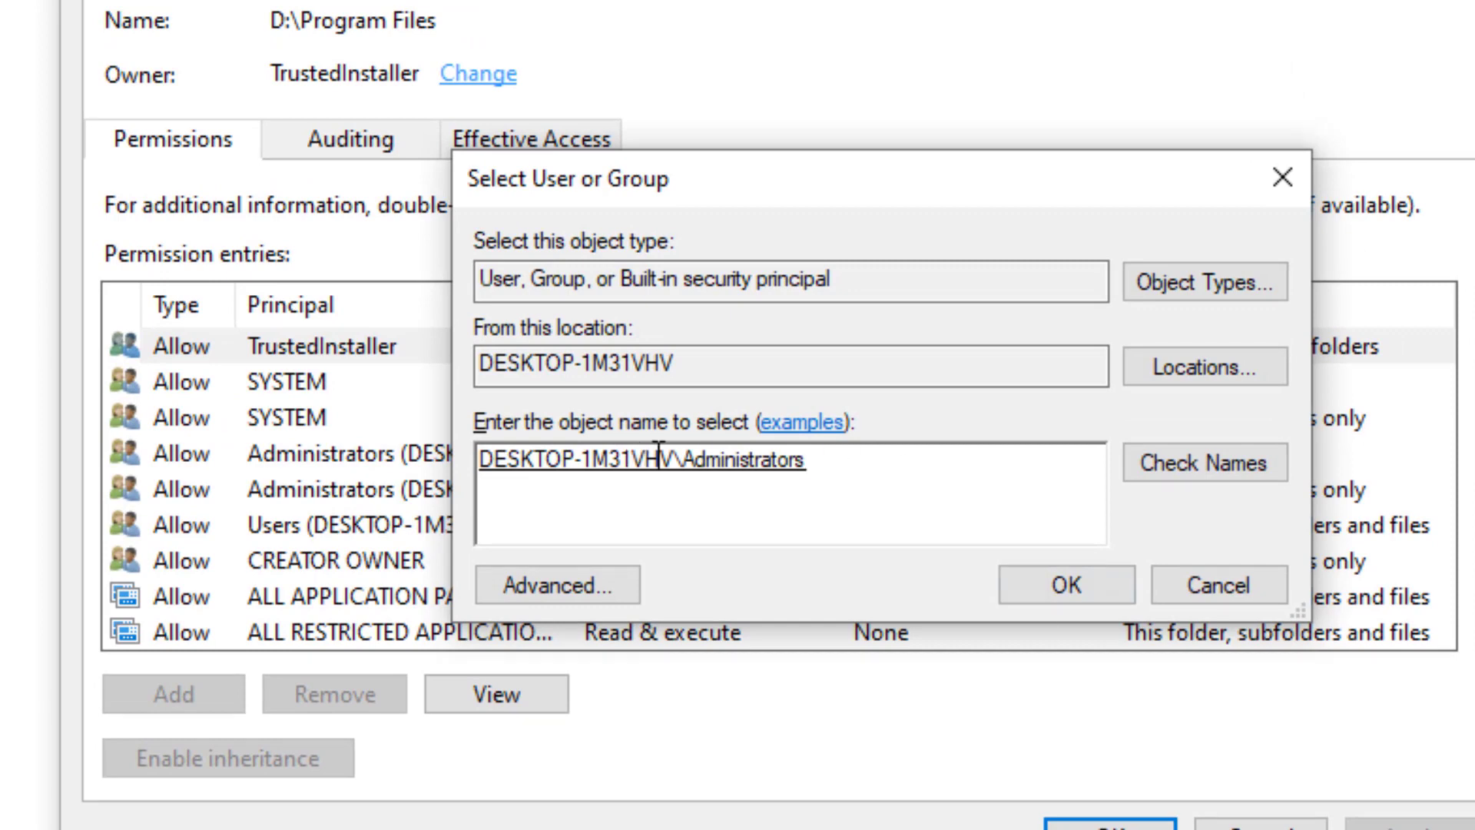
left_click(1027, 584)
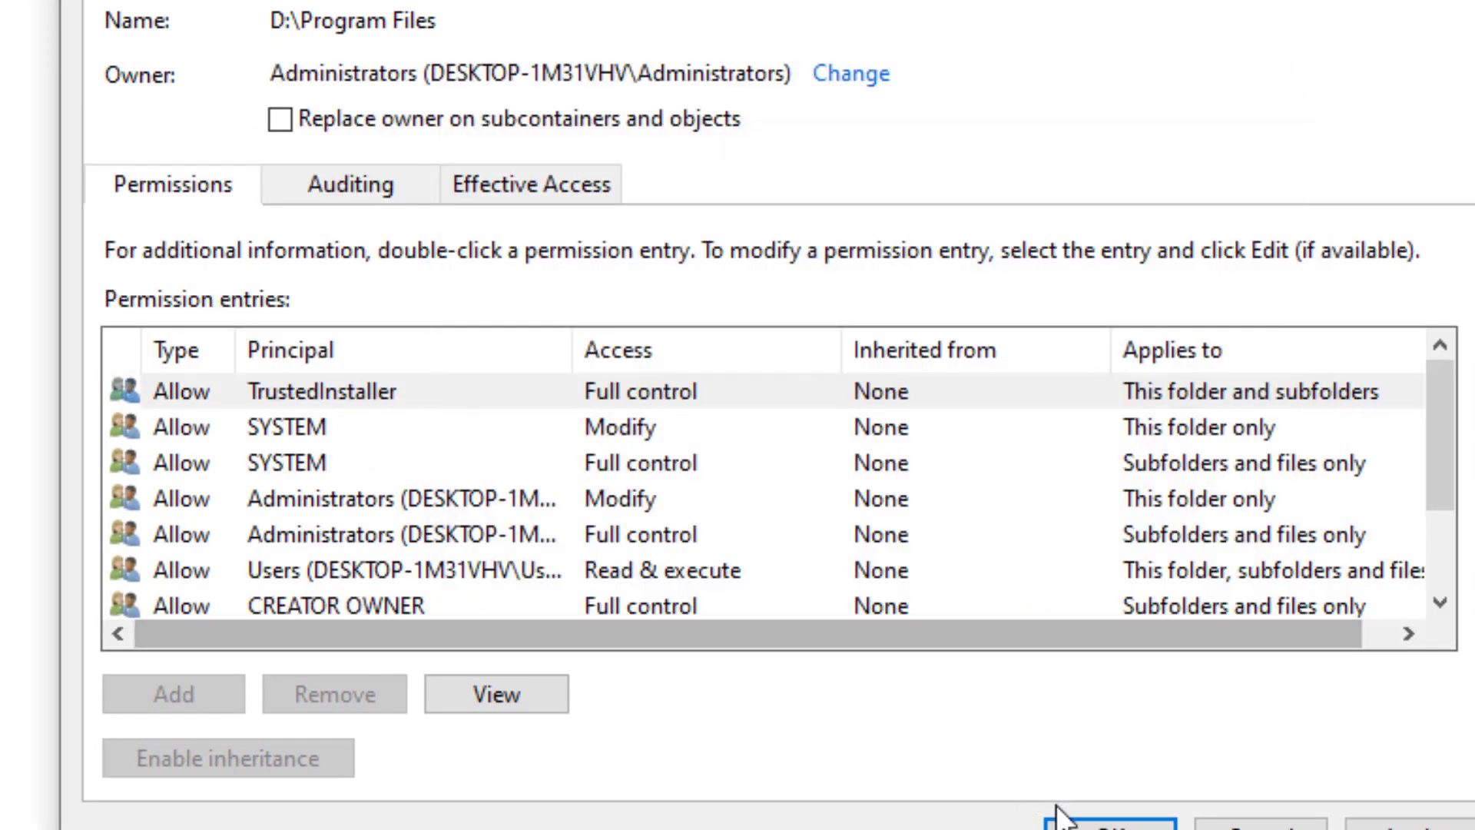
Step: Review the Program Files permission entries, select the Administrators full control entry, and save the ownership change
scroll(504, 561, "down", 1)
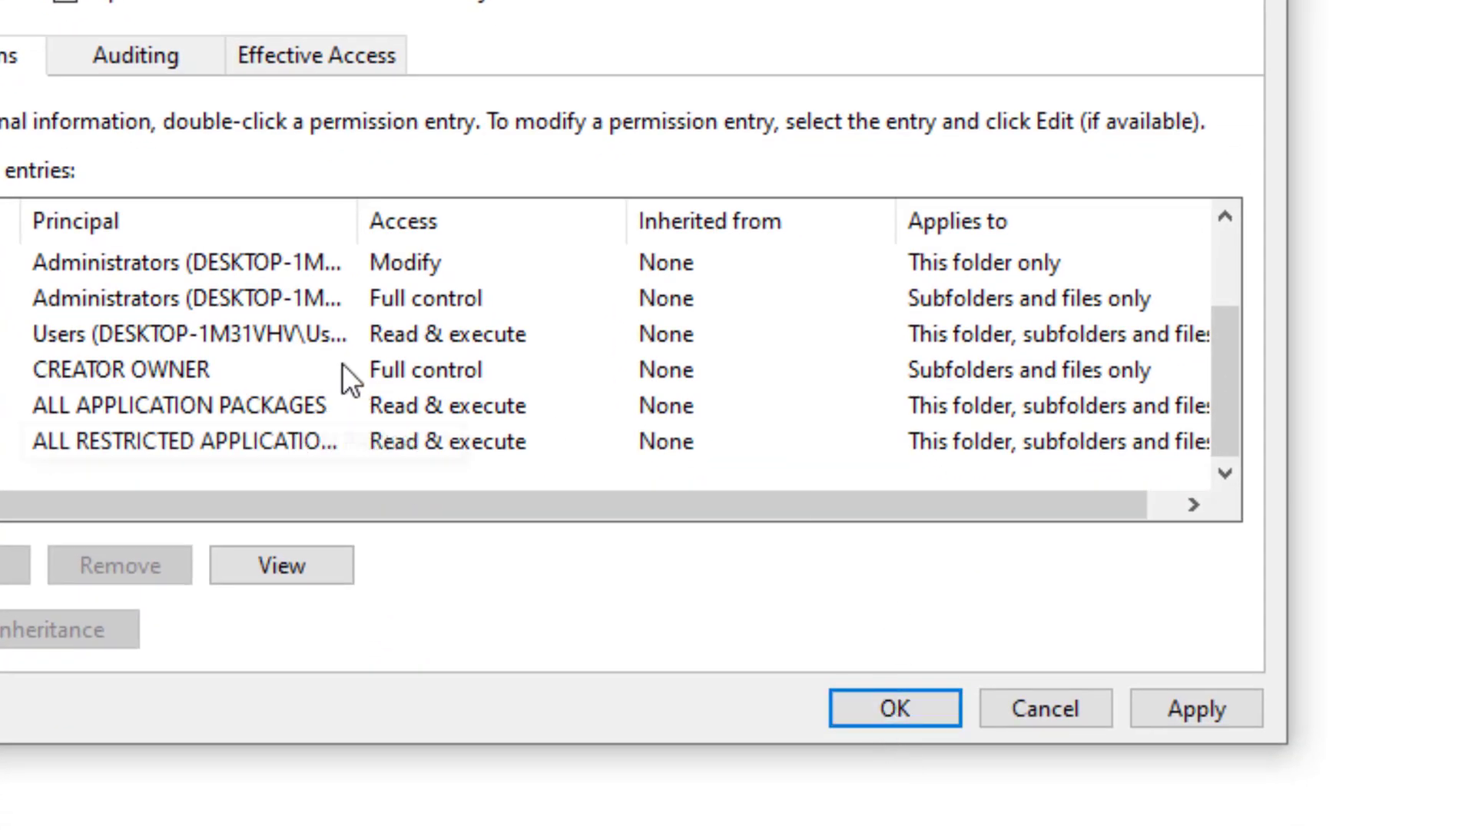
left_click(273, 294)
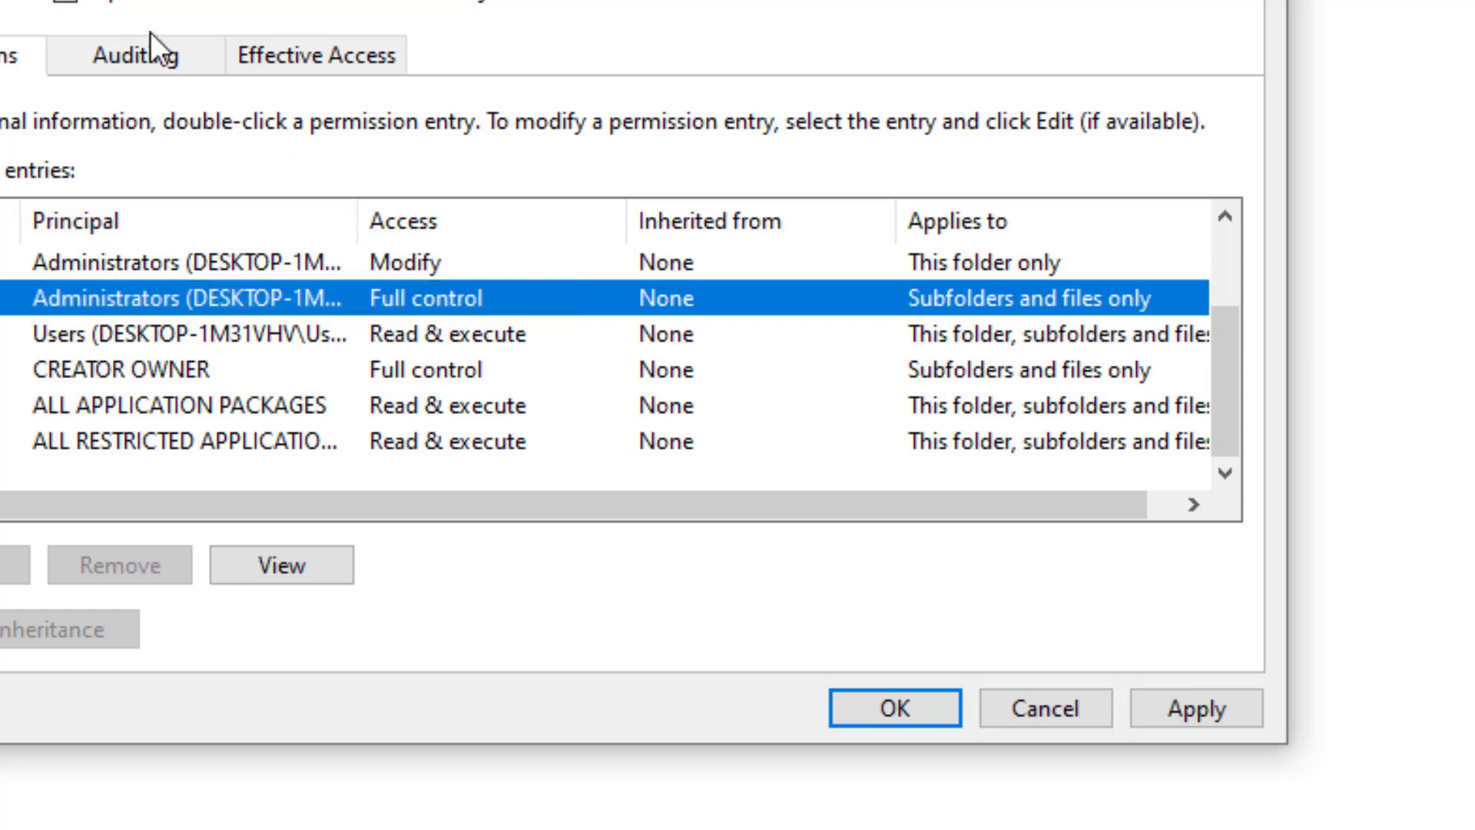
left_click(909, 717)
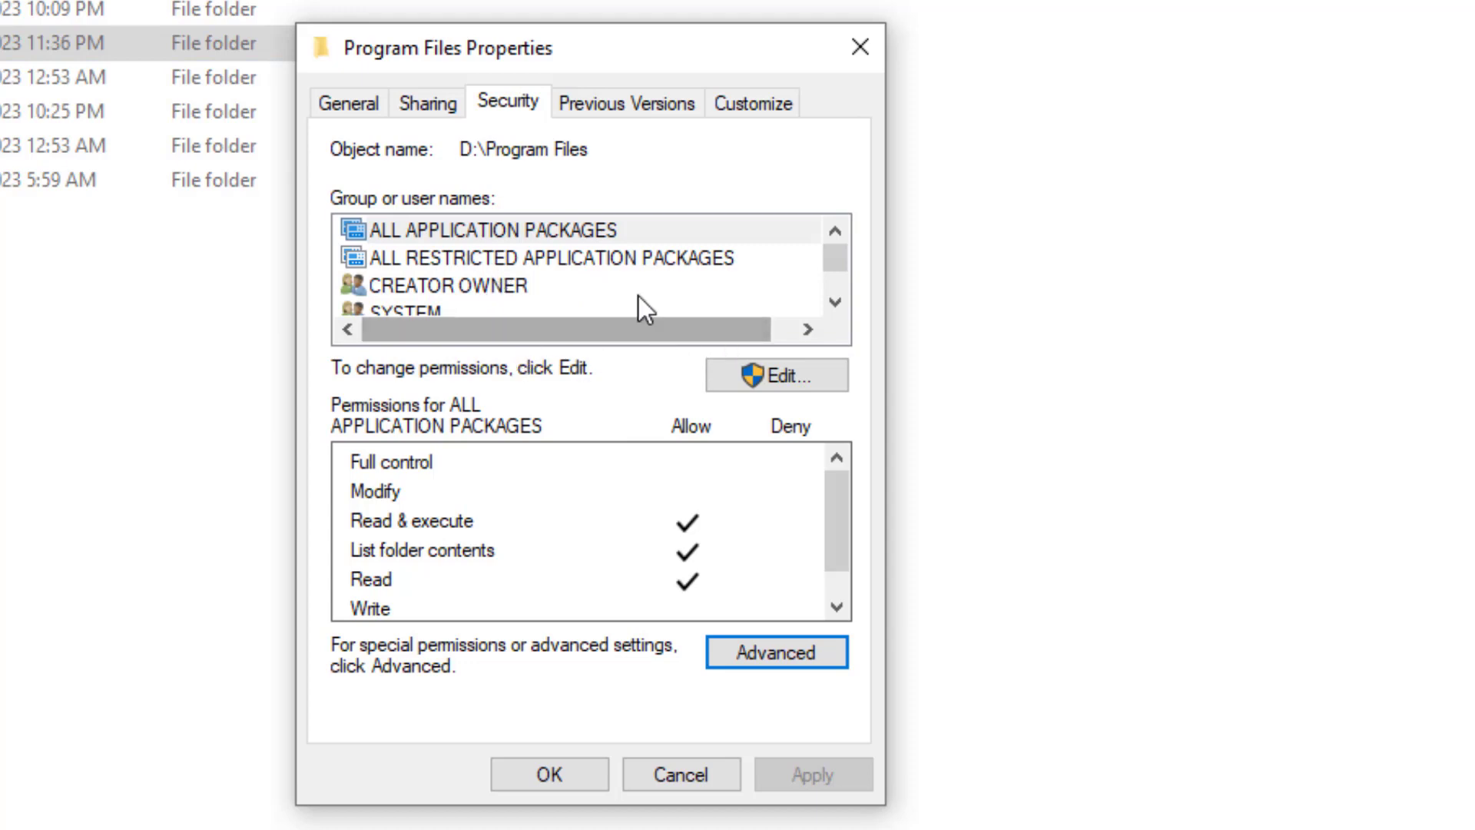
Step: Examine the permissions that the Administrators and Users groups have on the Program Files folder, ending on Administrators
scroll(492, 277, "down", 2)
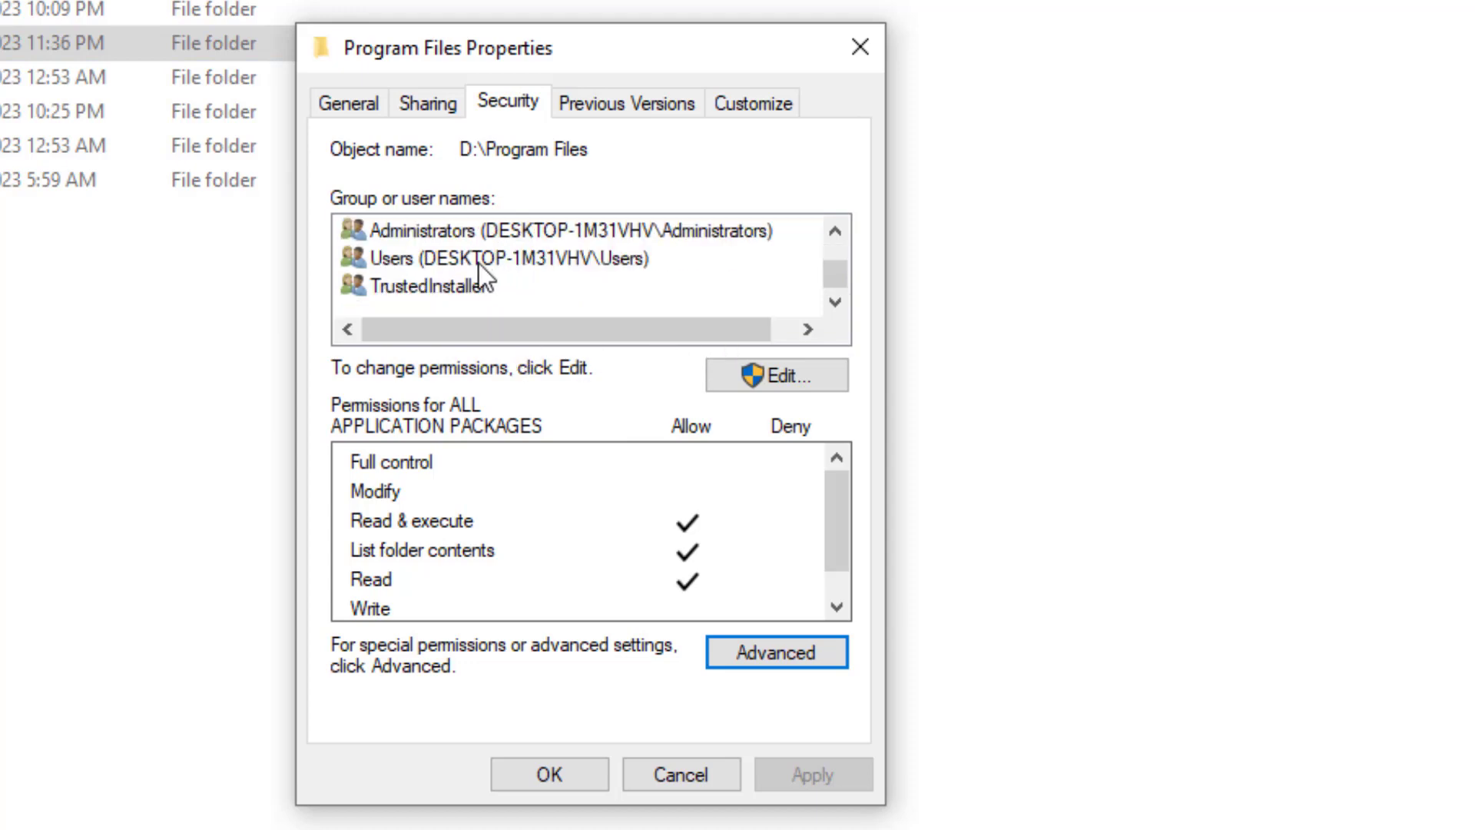
left_click(521, 233)
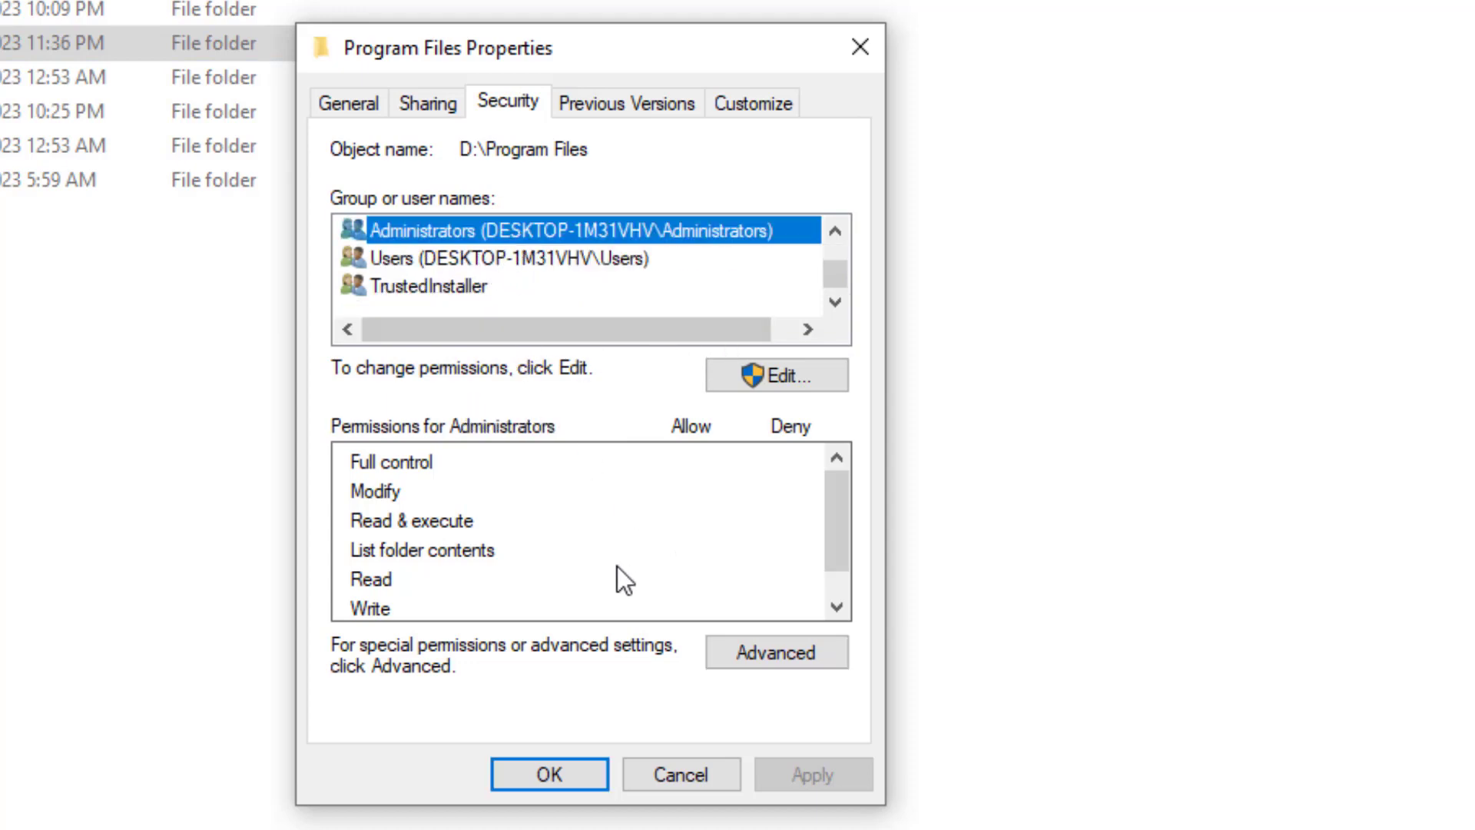
scroll(597, 220, "up", 1)
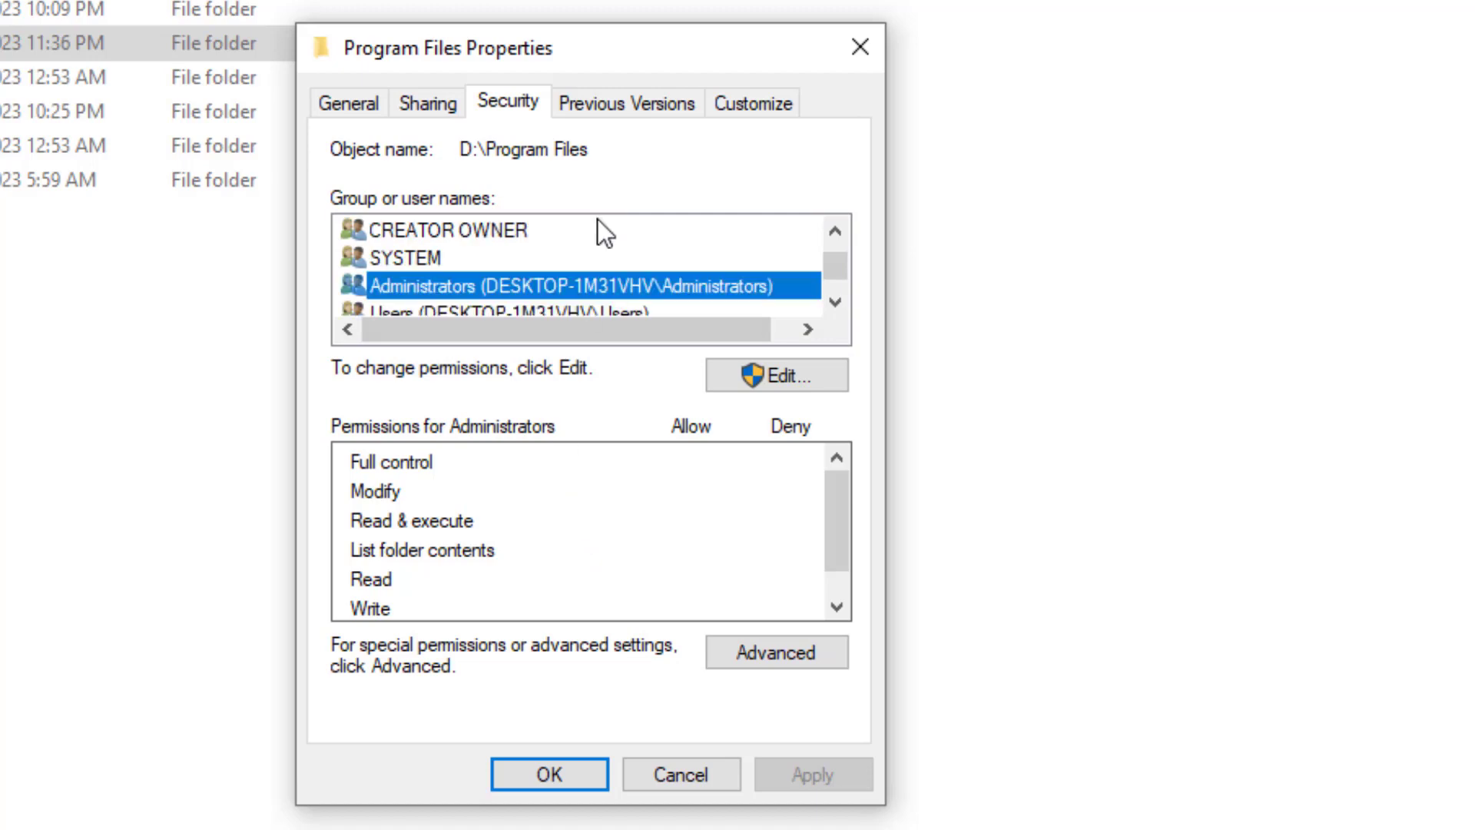
scroll(537, 260, "down", 1)
left_click(537, 258)
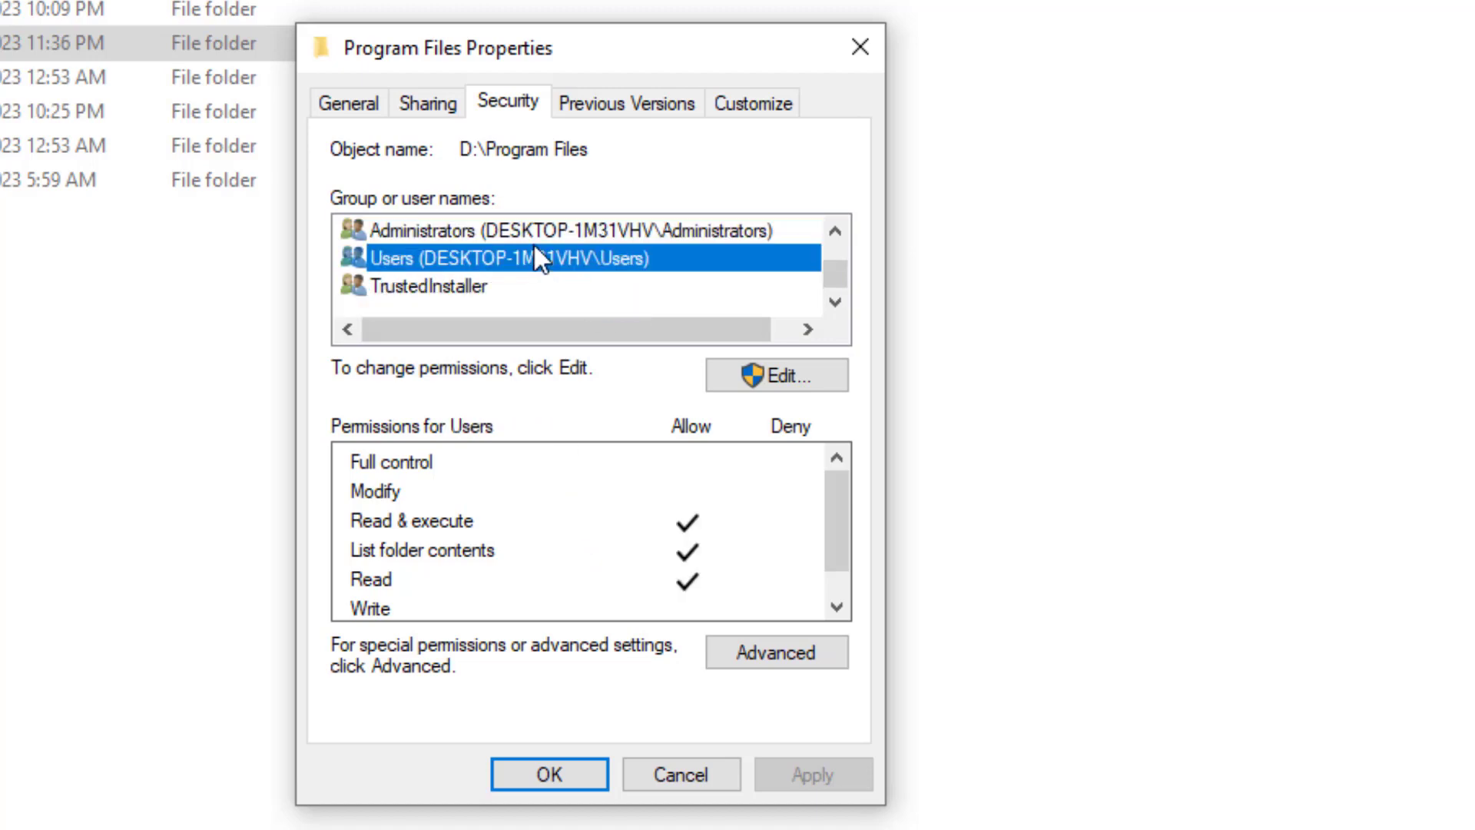
left_click(523, 232)
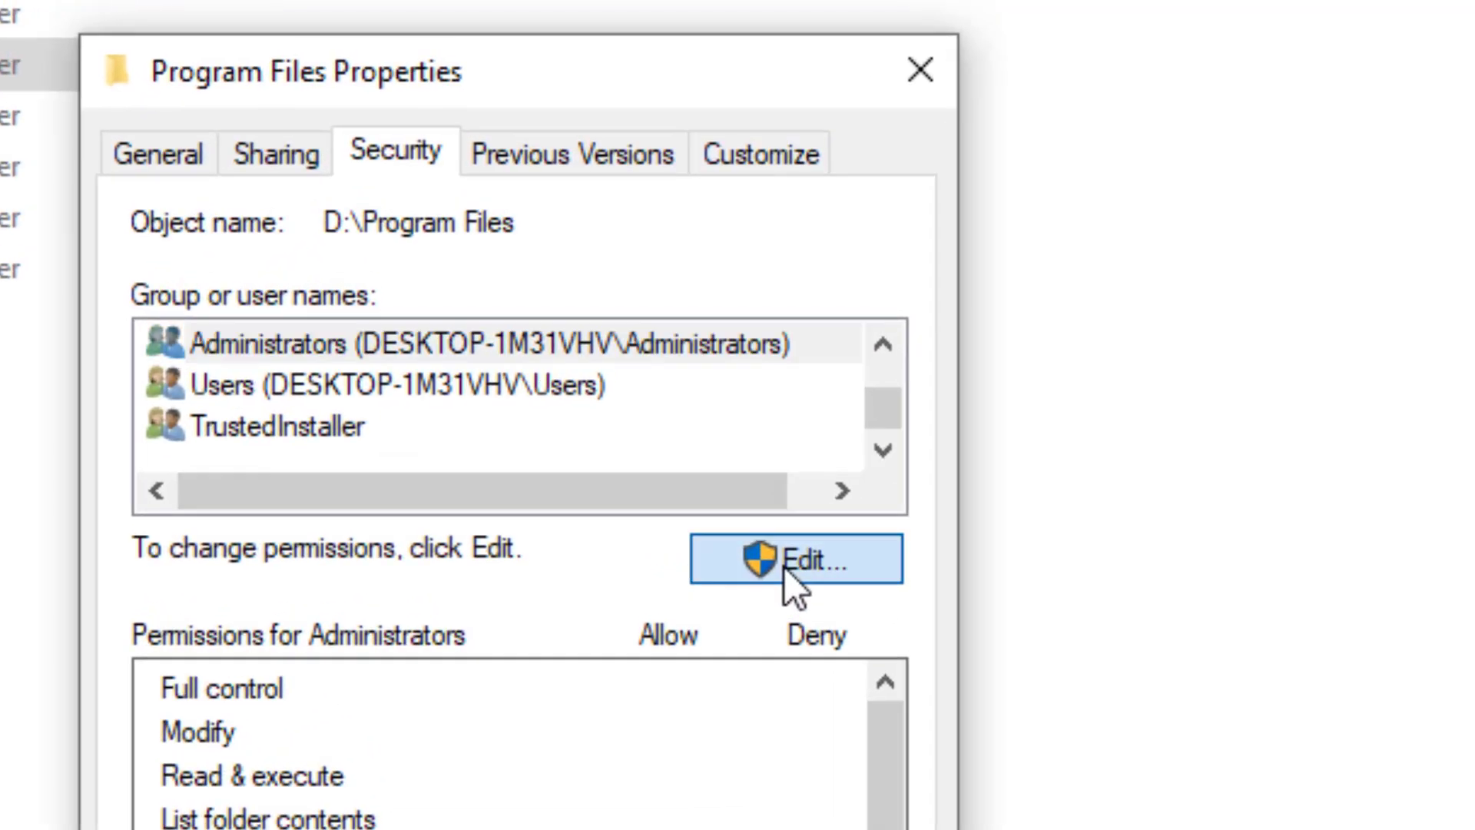
Step: Grant the Administrators group Full control over the Program Files folder and save its properties
left_click(778, 383)
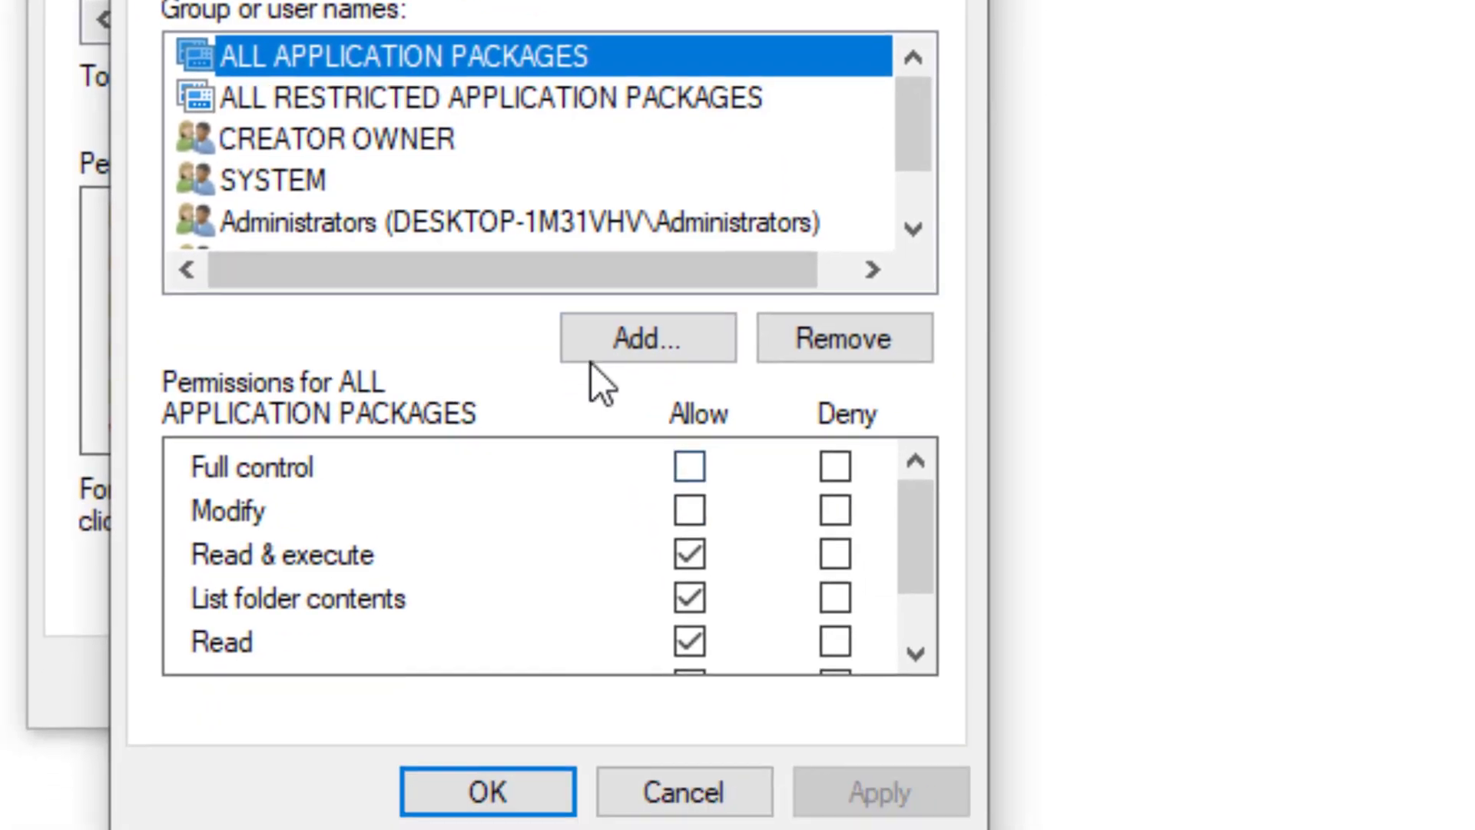
scroll(453, 153, "down", 1)
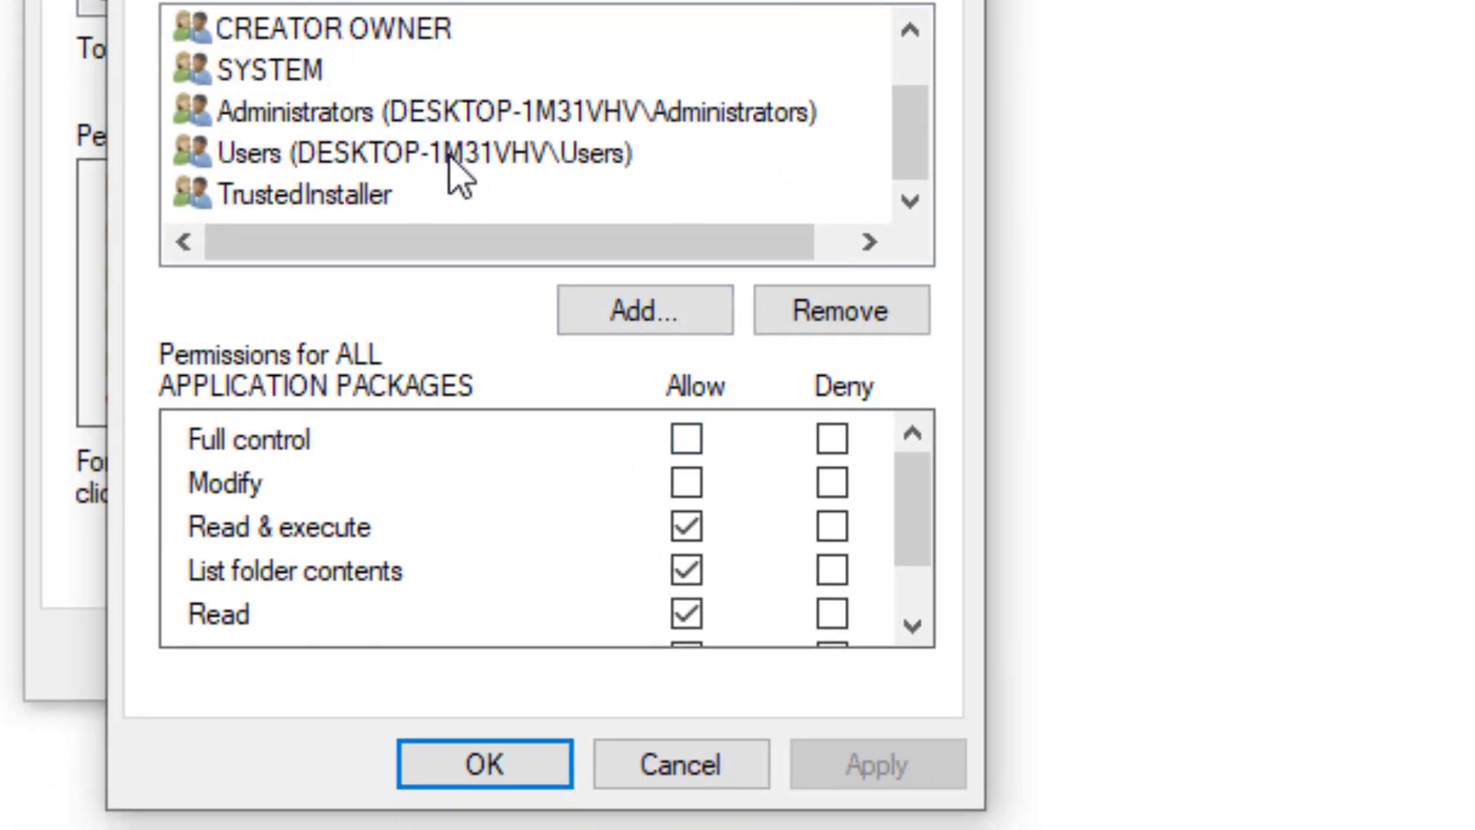
left_click(418, 100)
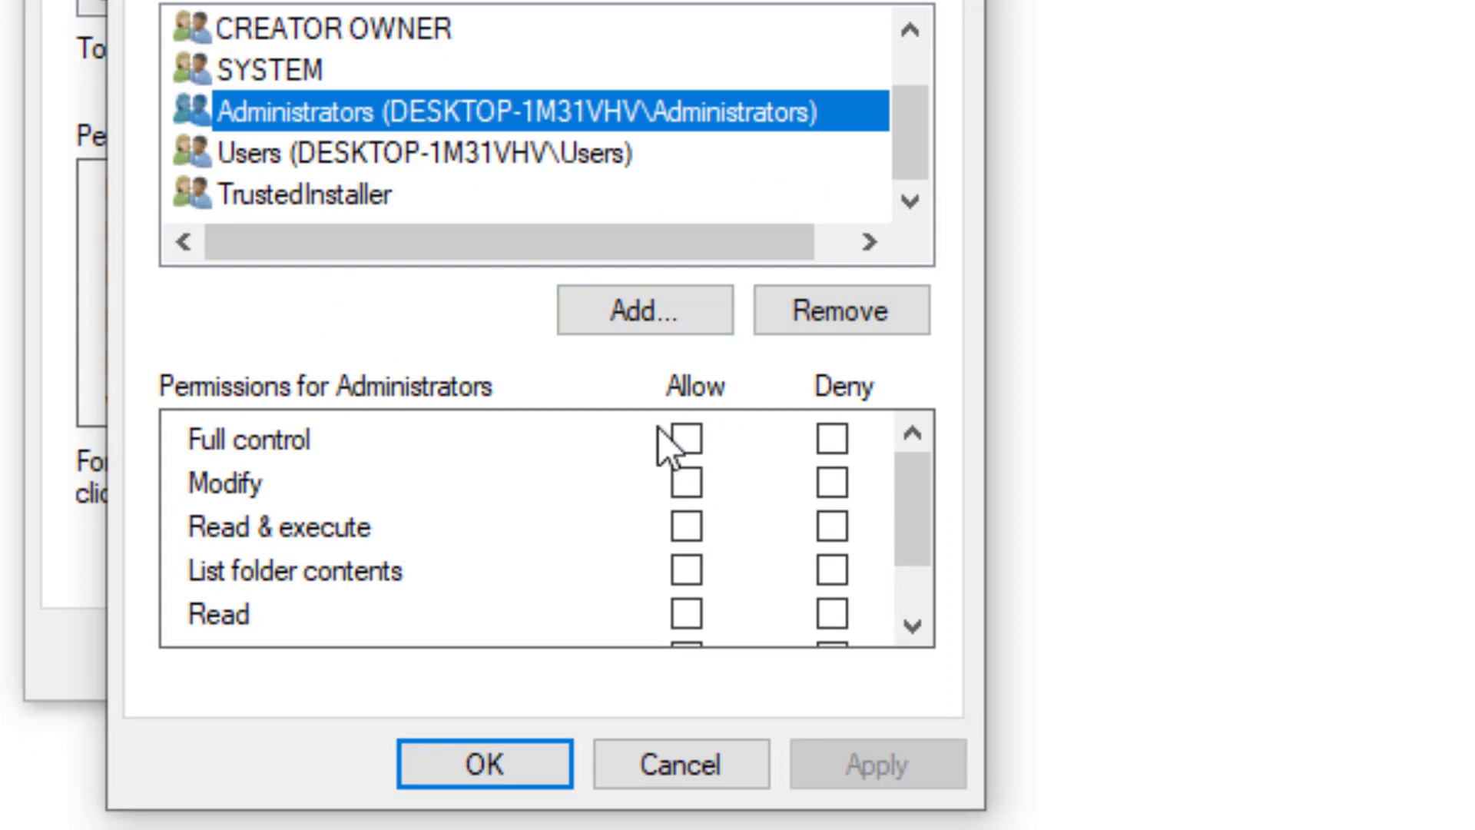
left_click(684, 452)
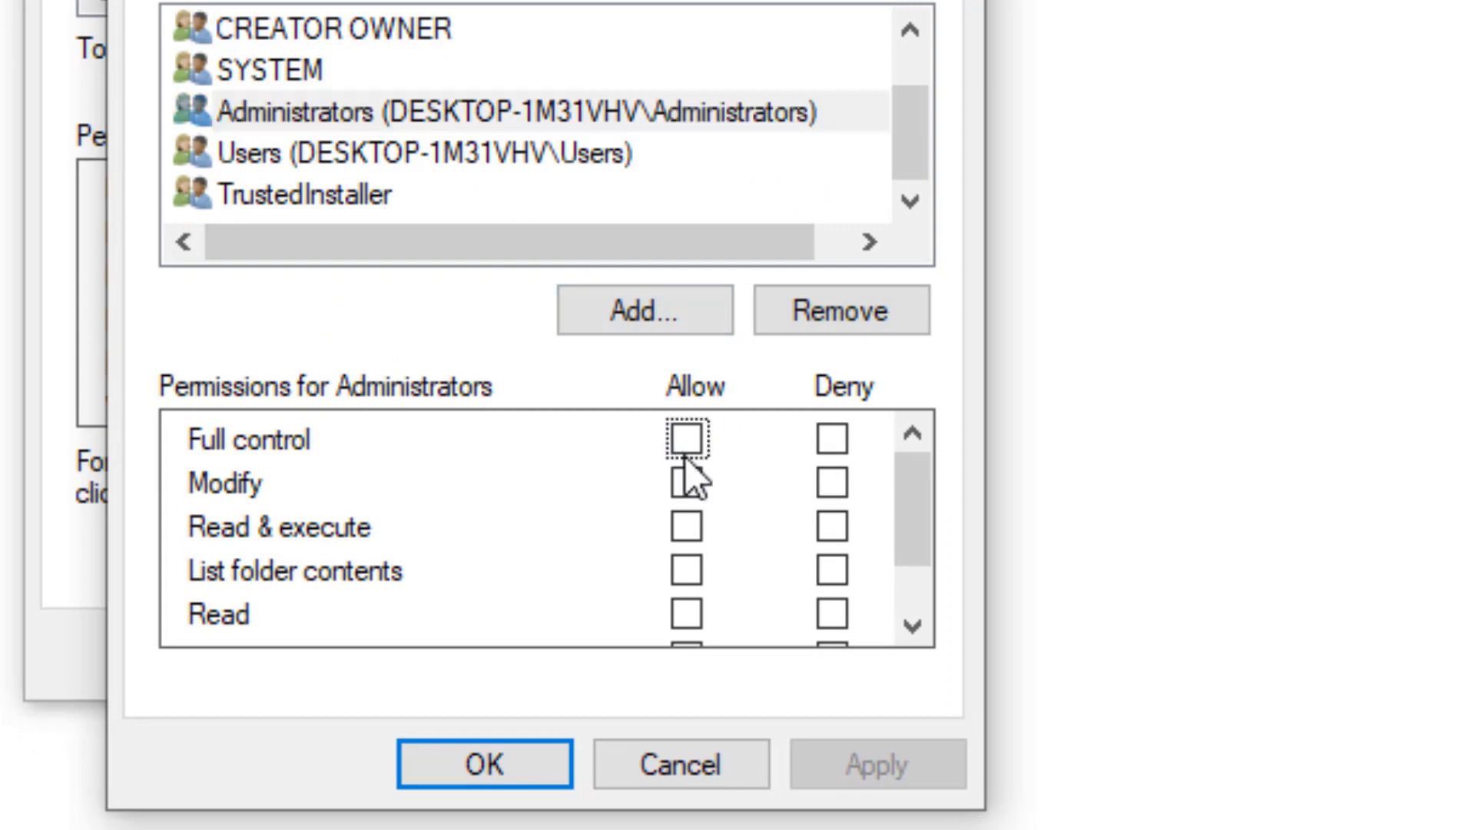
left_click(484, 769)
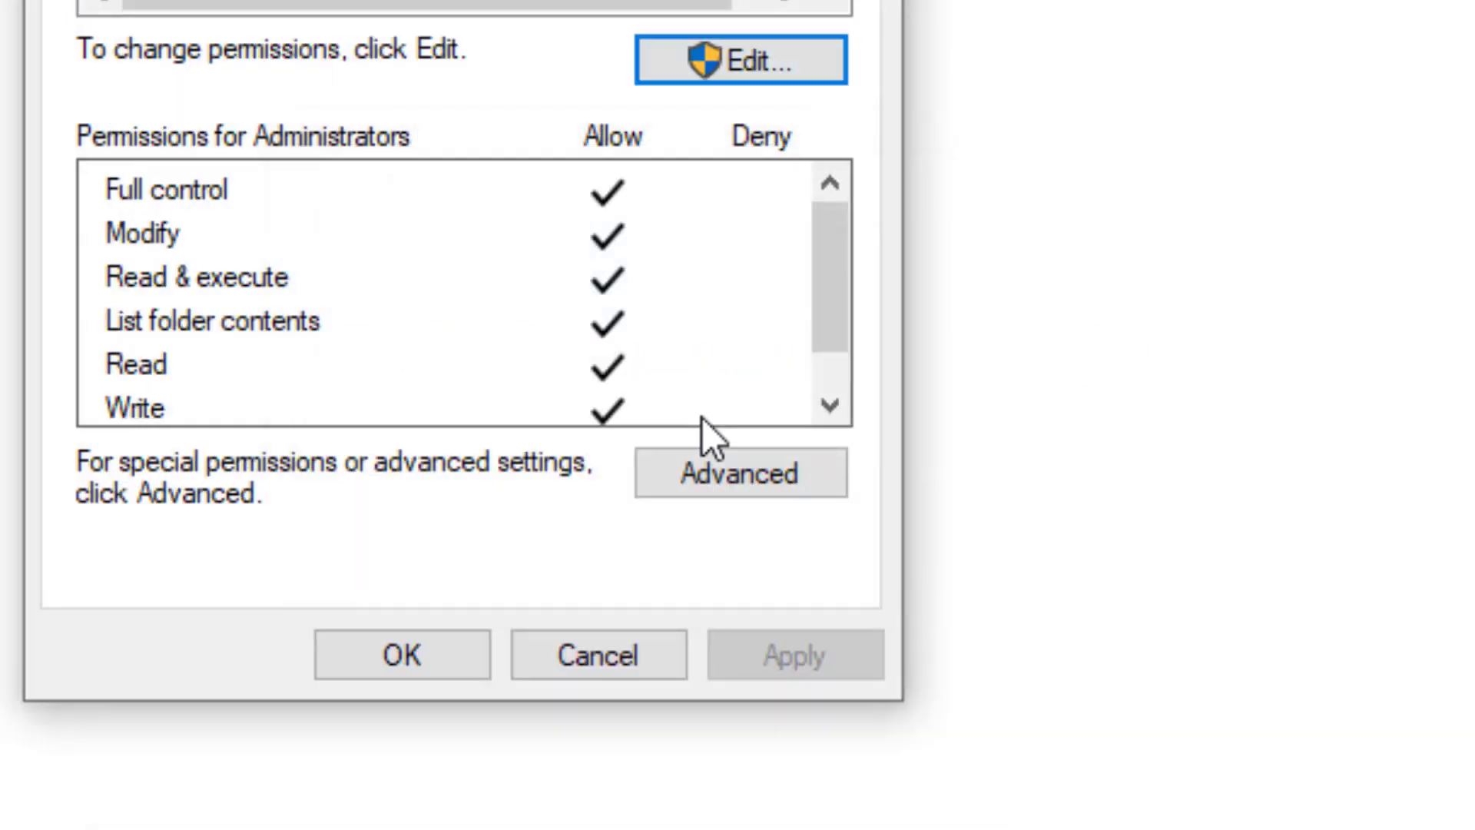
left_click(431, 658)
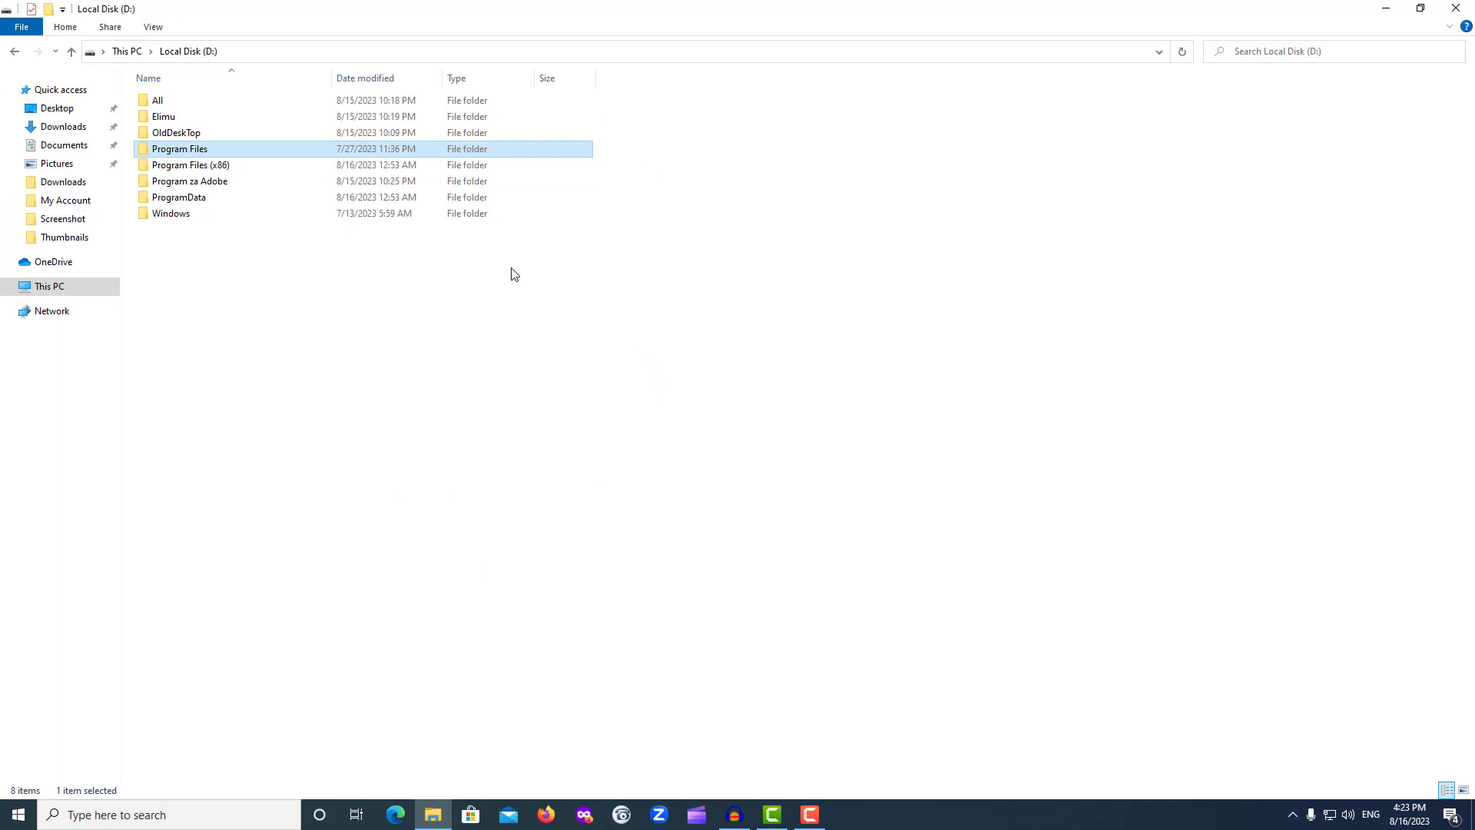
Step: Permanently delete the Program Files folder from drive D, skipping all items that require permission
right_click(204, 148)
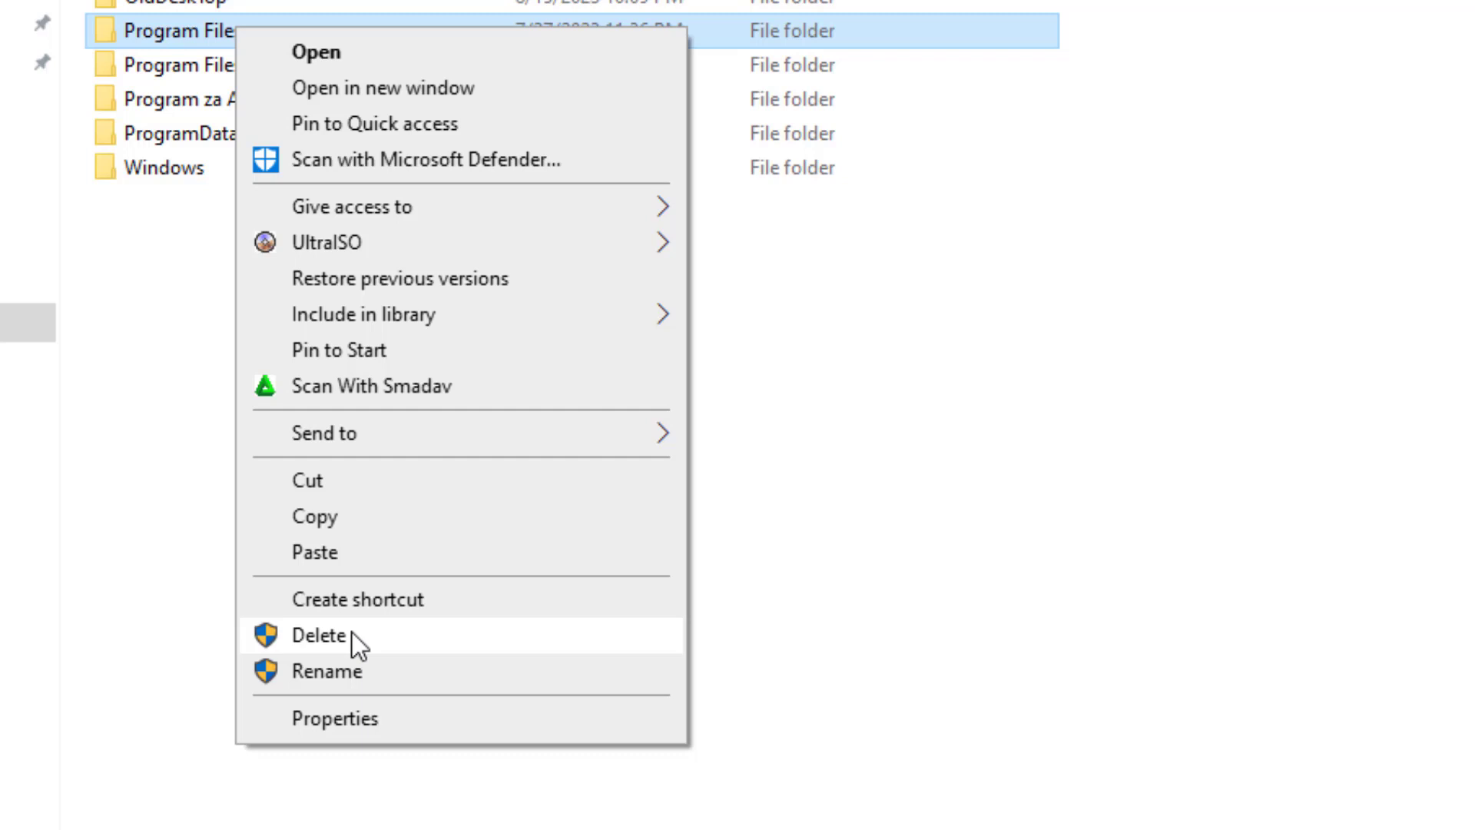
left_click(319, 635)
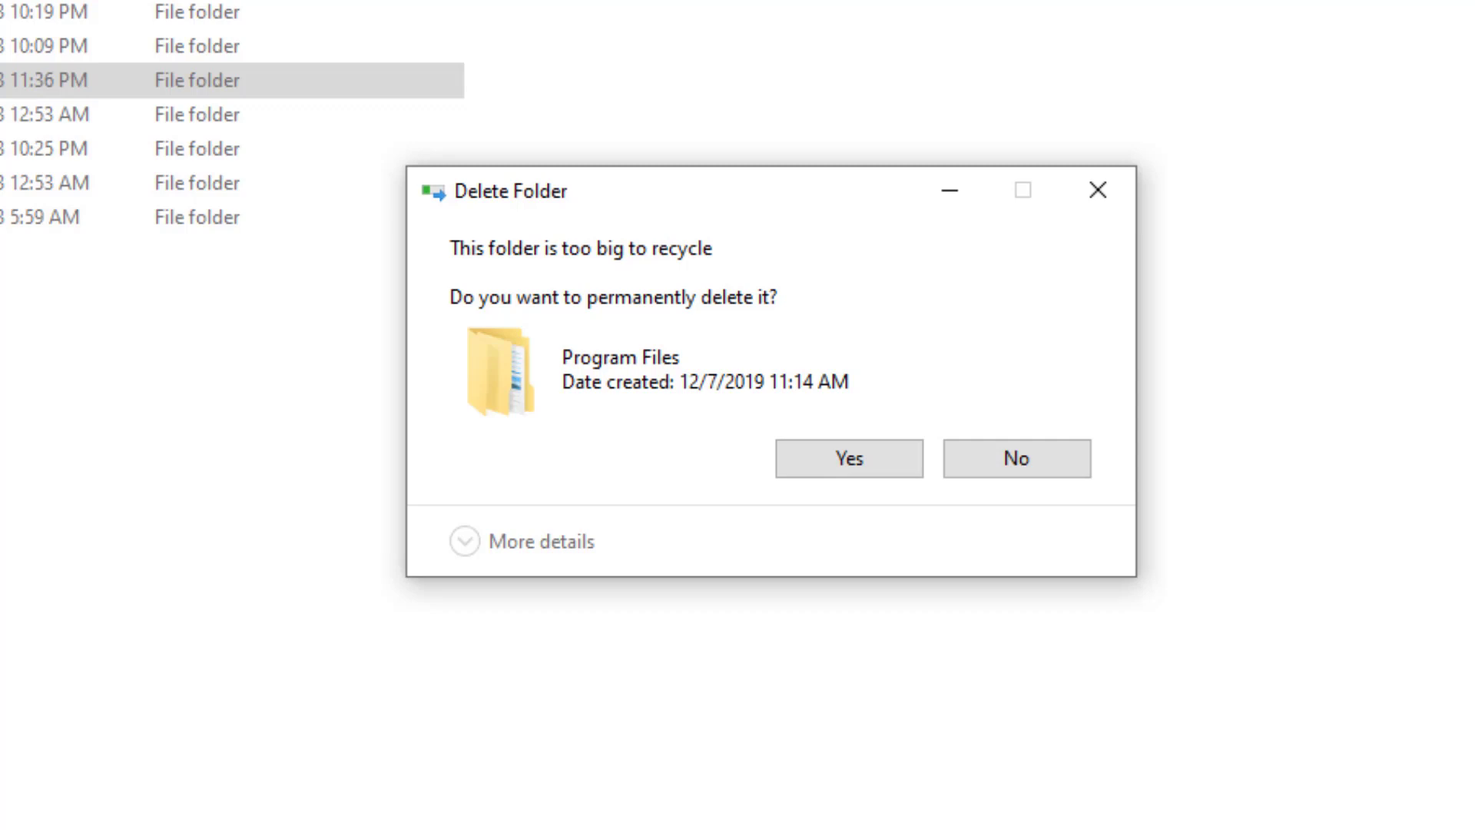
left_click(872, 458)
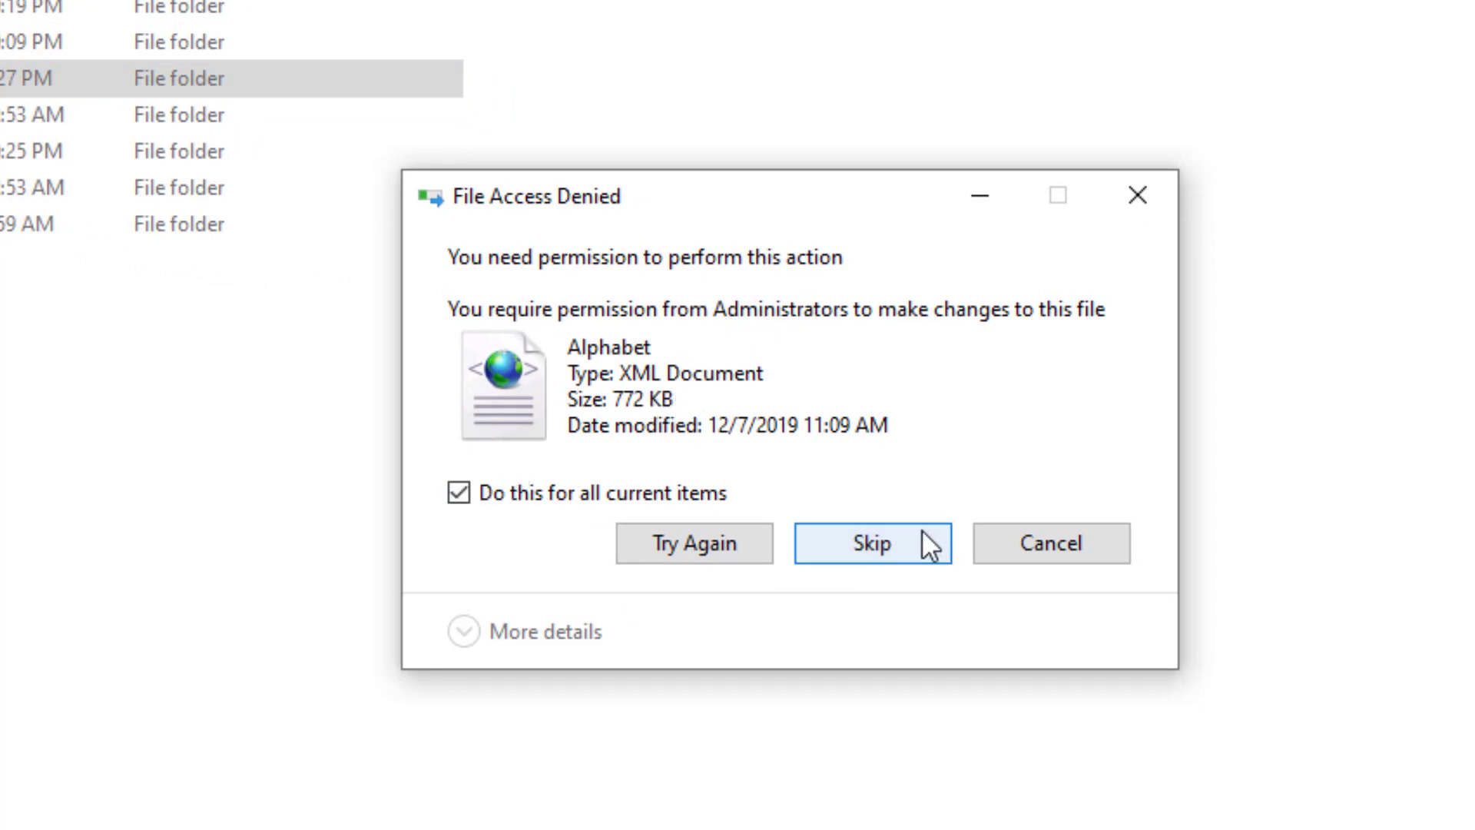
left_click(879, 546)
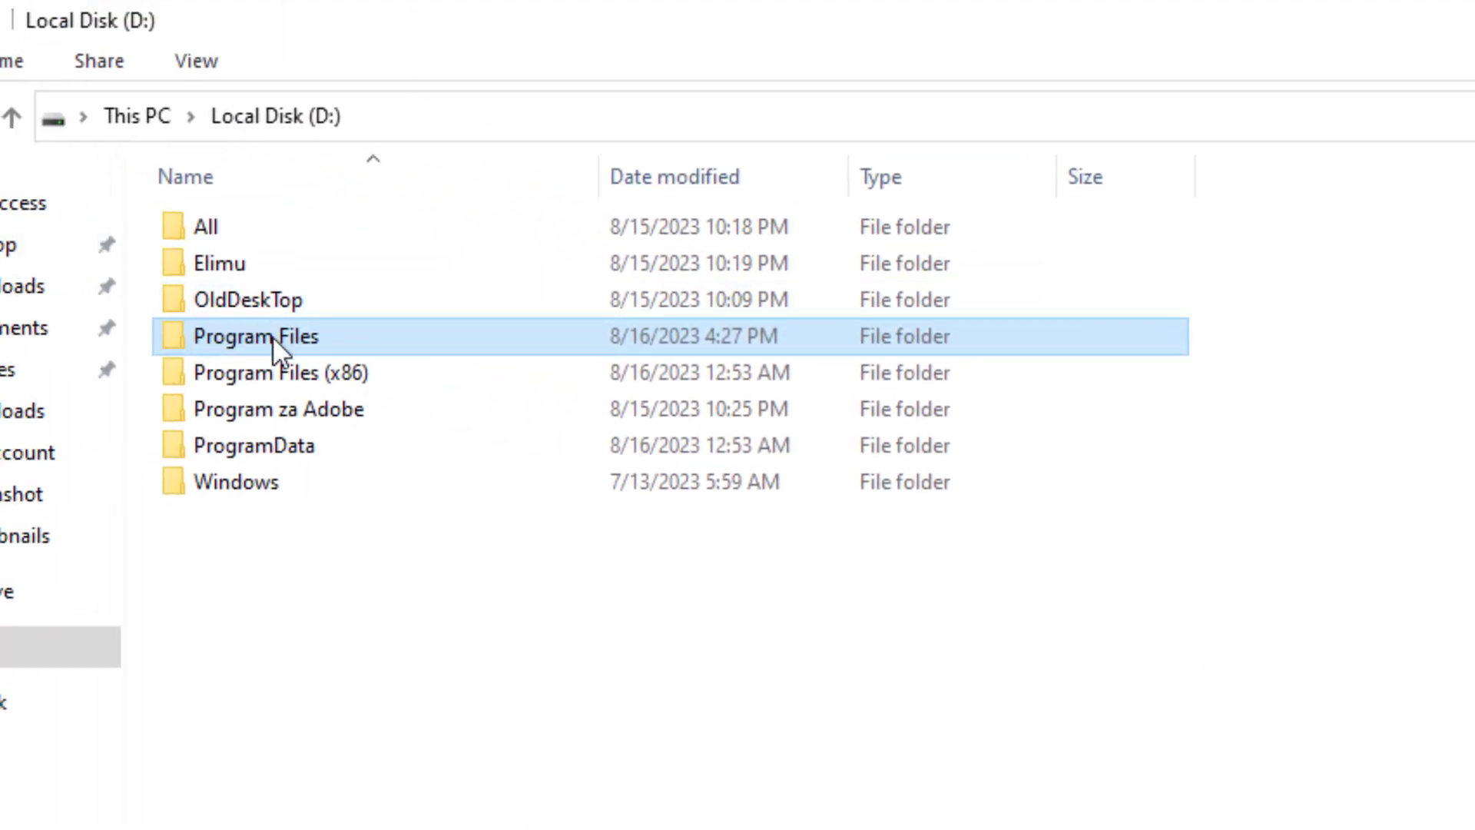
Step: Browse the remaining contents of Program Files down to Common Files, microsoft shared, ink and ar-SA, and return to drive D
double_click(272, 335)
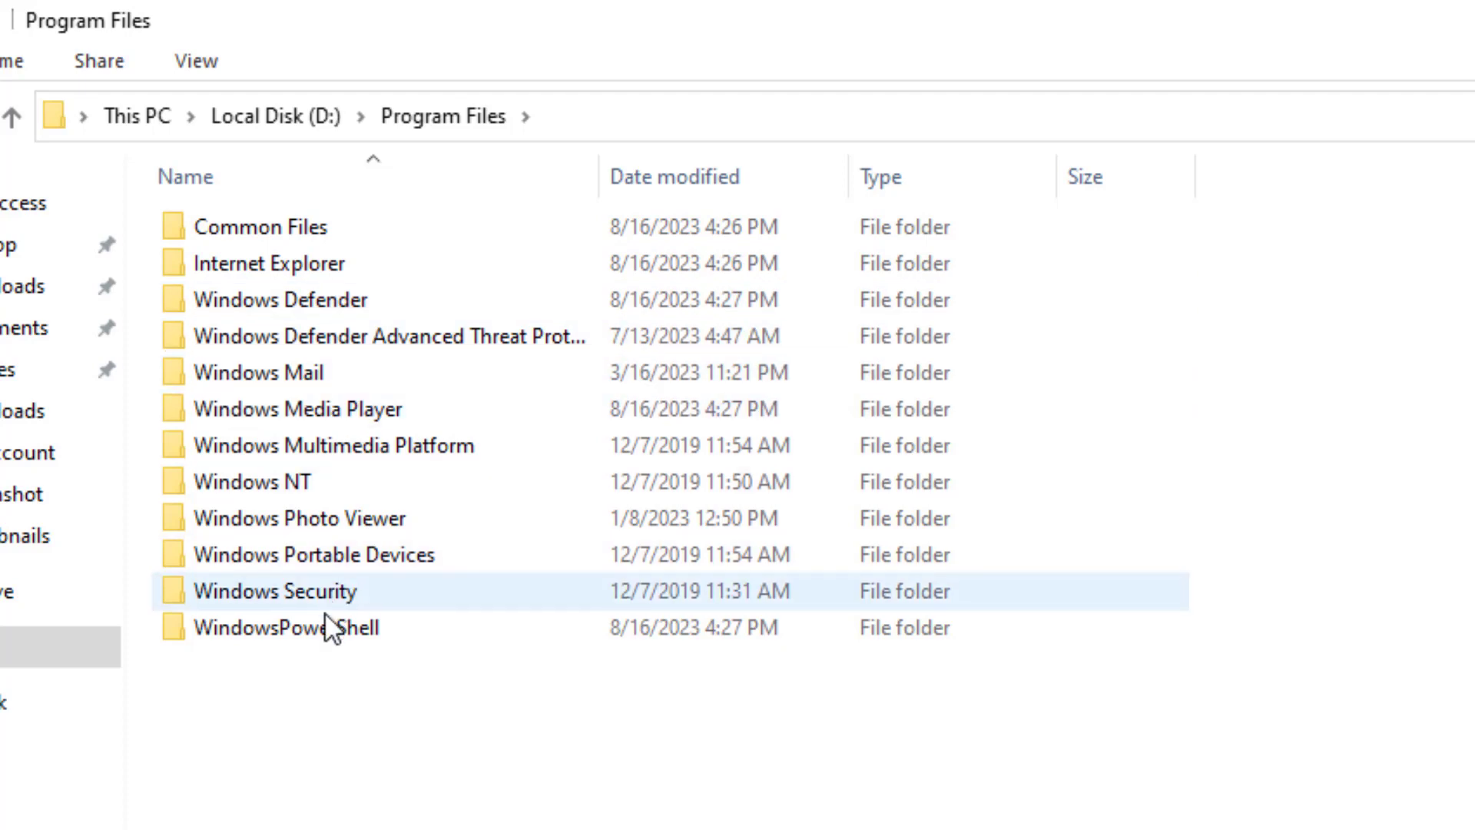
double_click(283, 229)
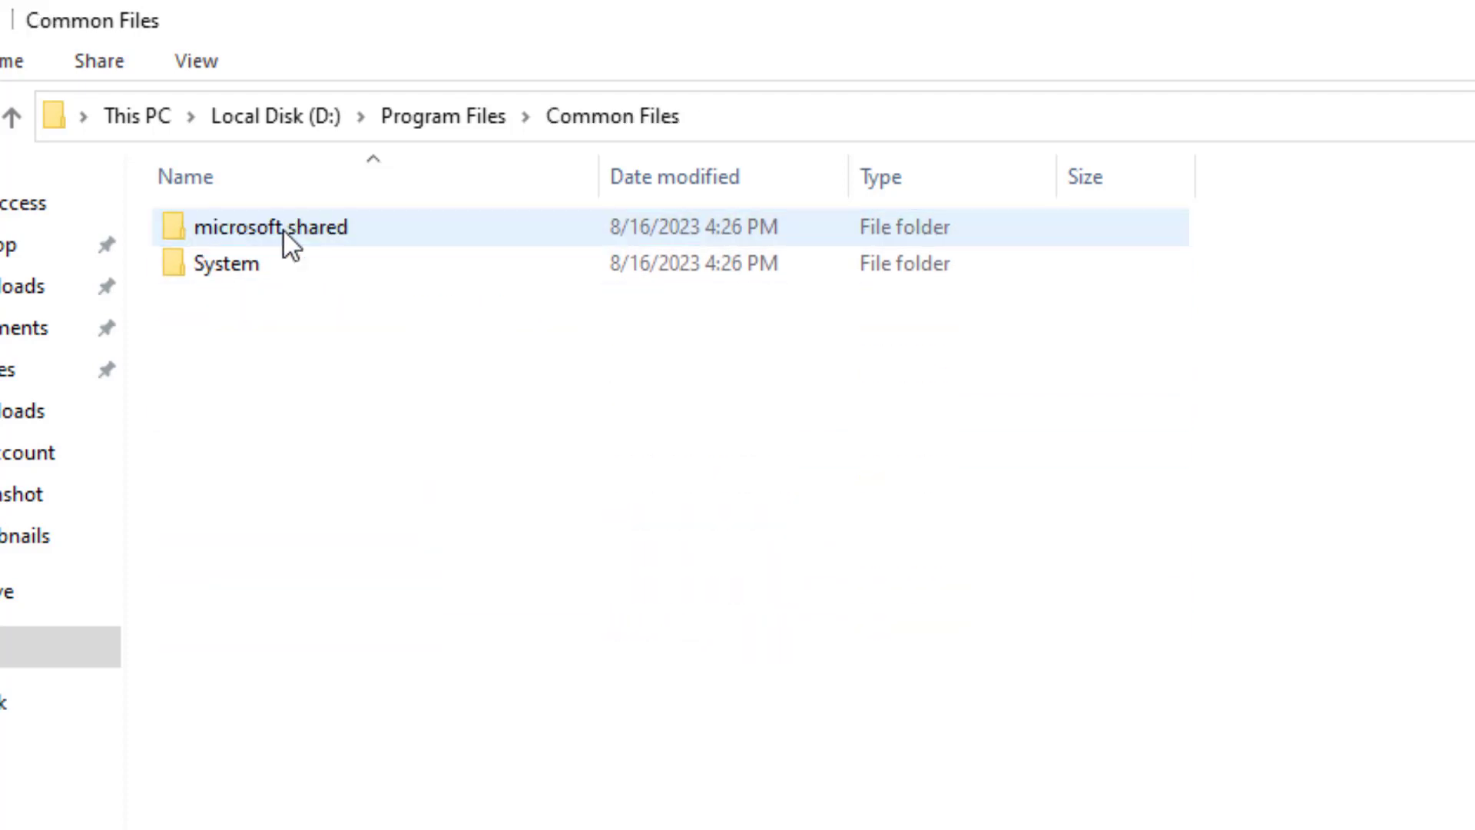
double_click(284, 232)
double_click(284, 232)
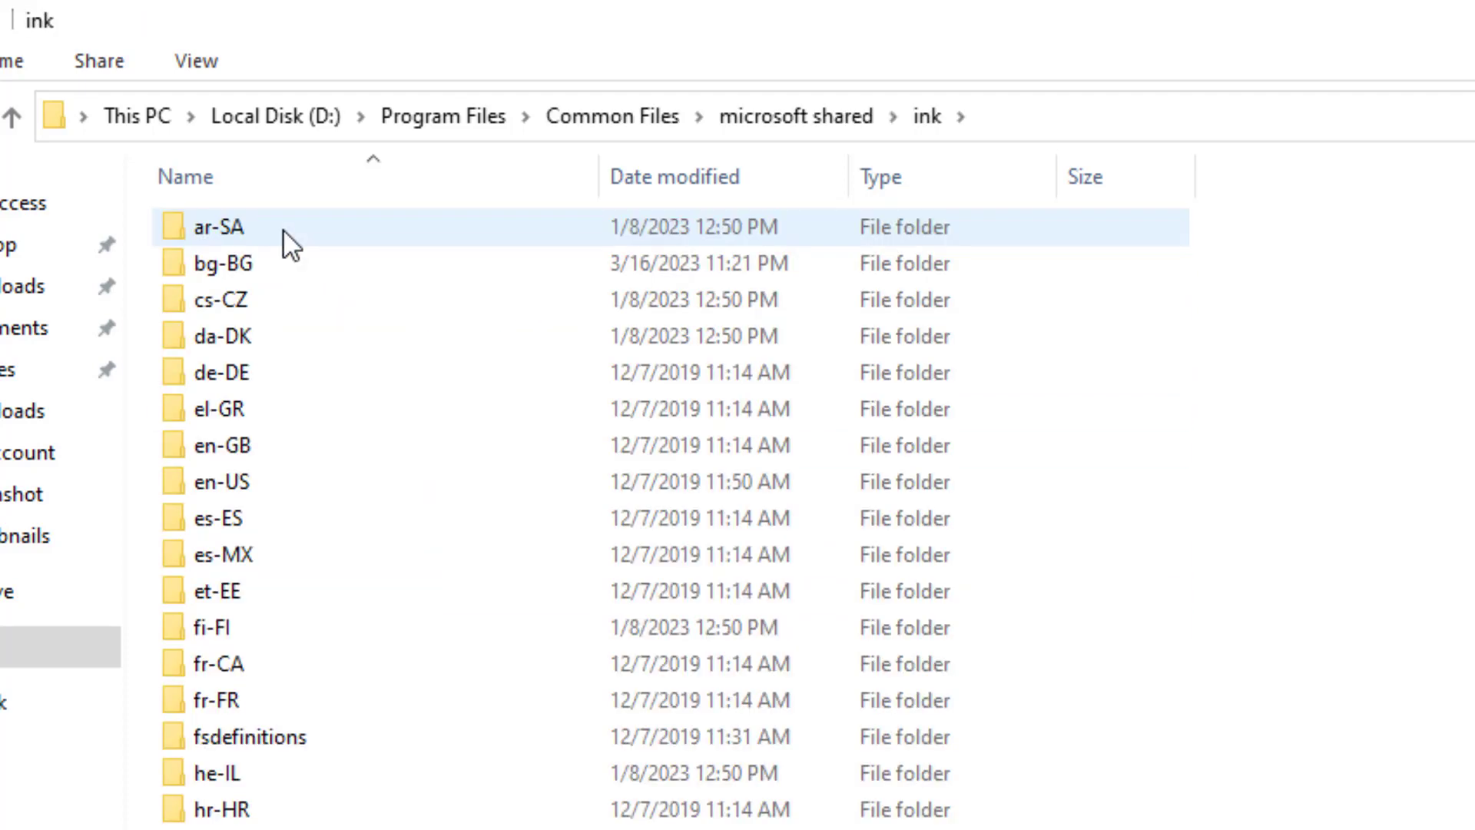
double_click(285, 232)
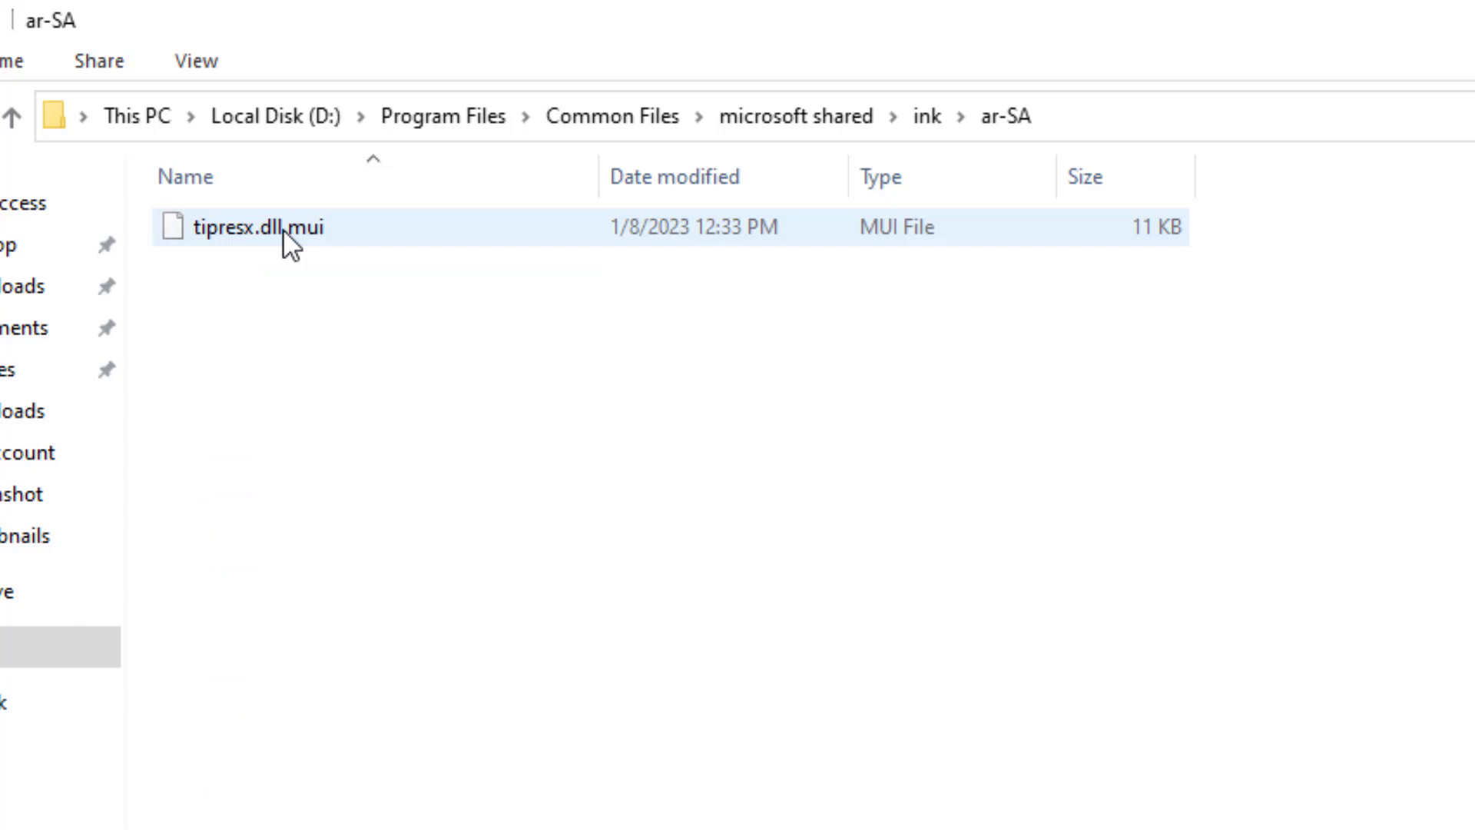
left_click(282, 229)
key("BackSpace")
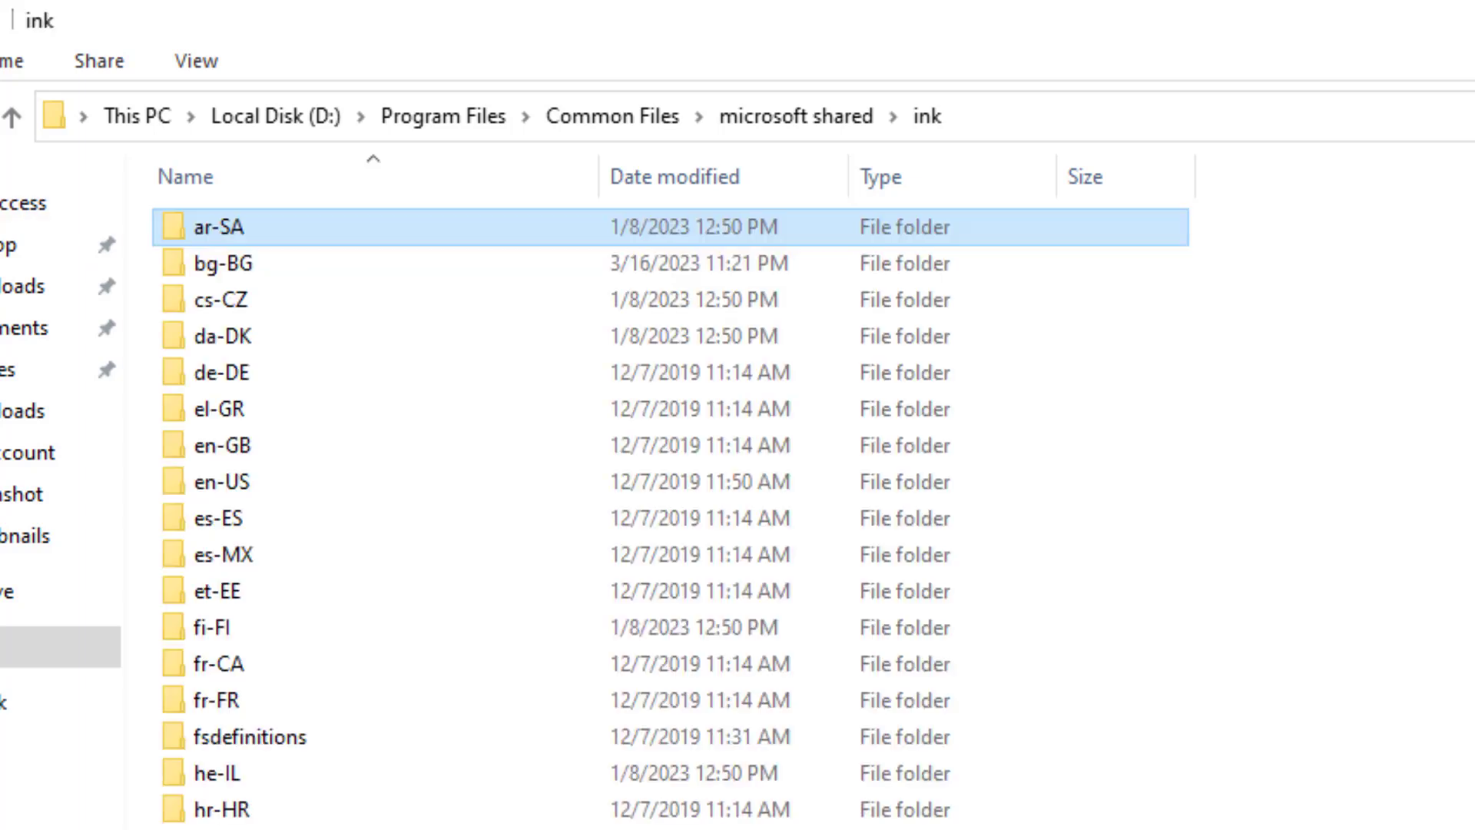
key("BackSpace")
key("BackSpace")
key("BackSpace")
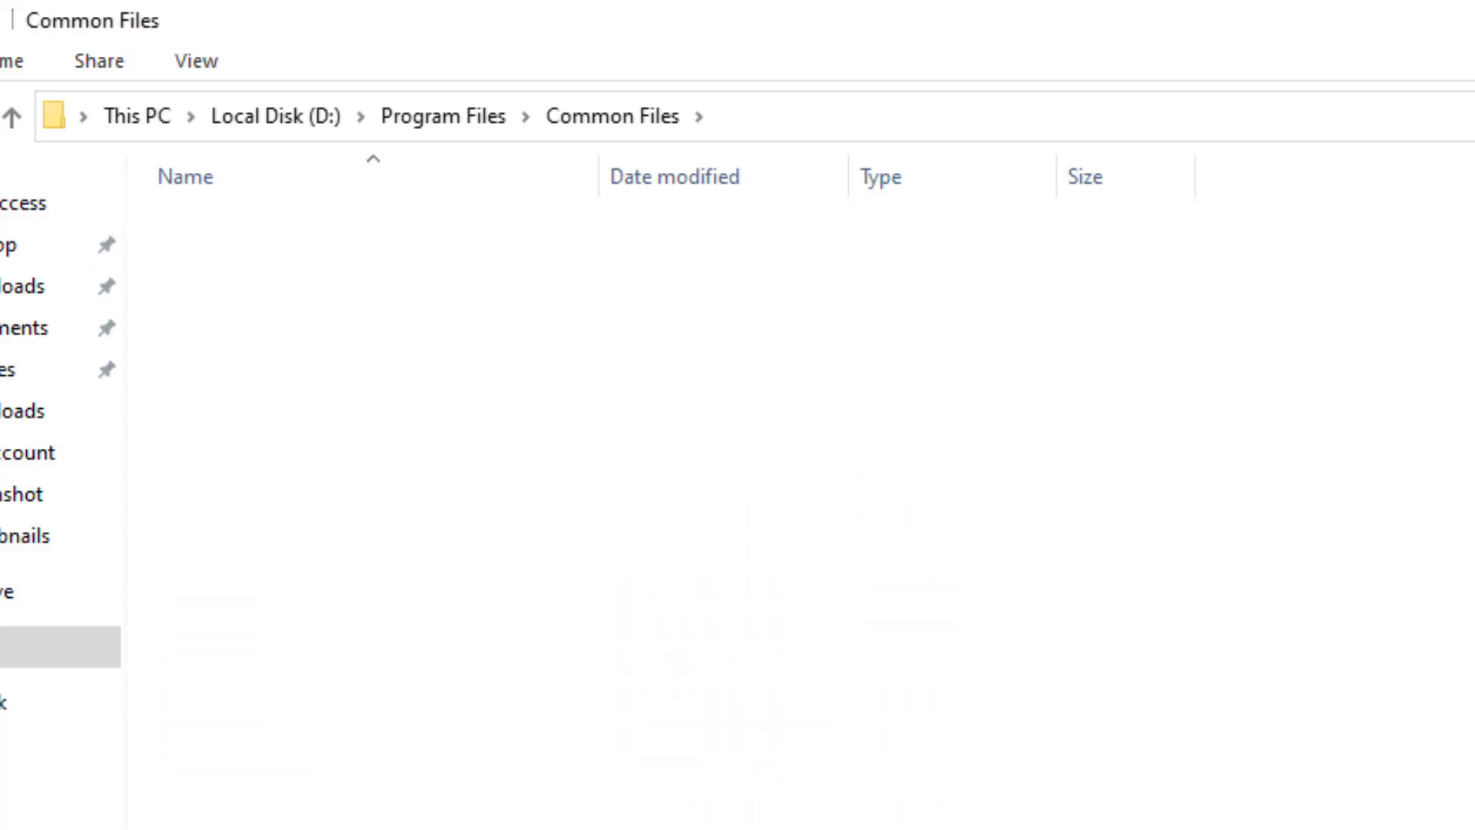
key("BackSpace")
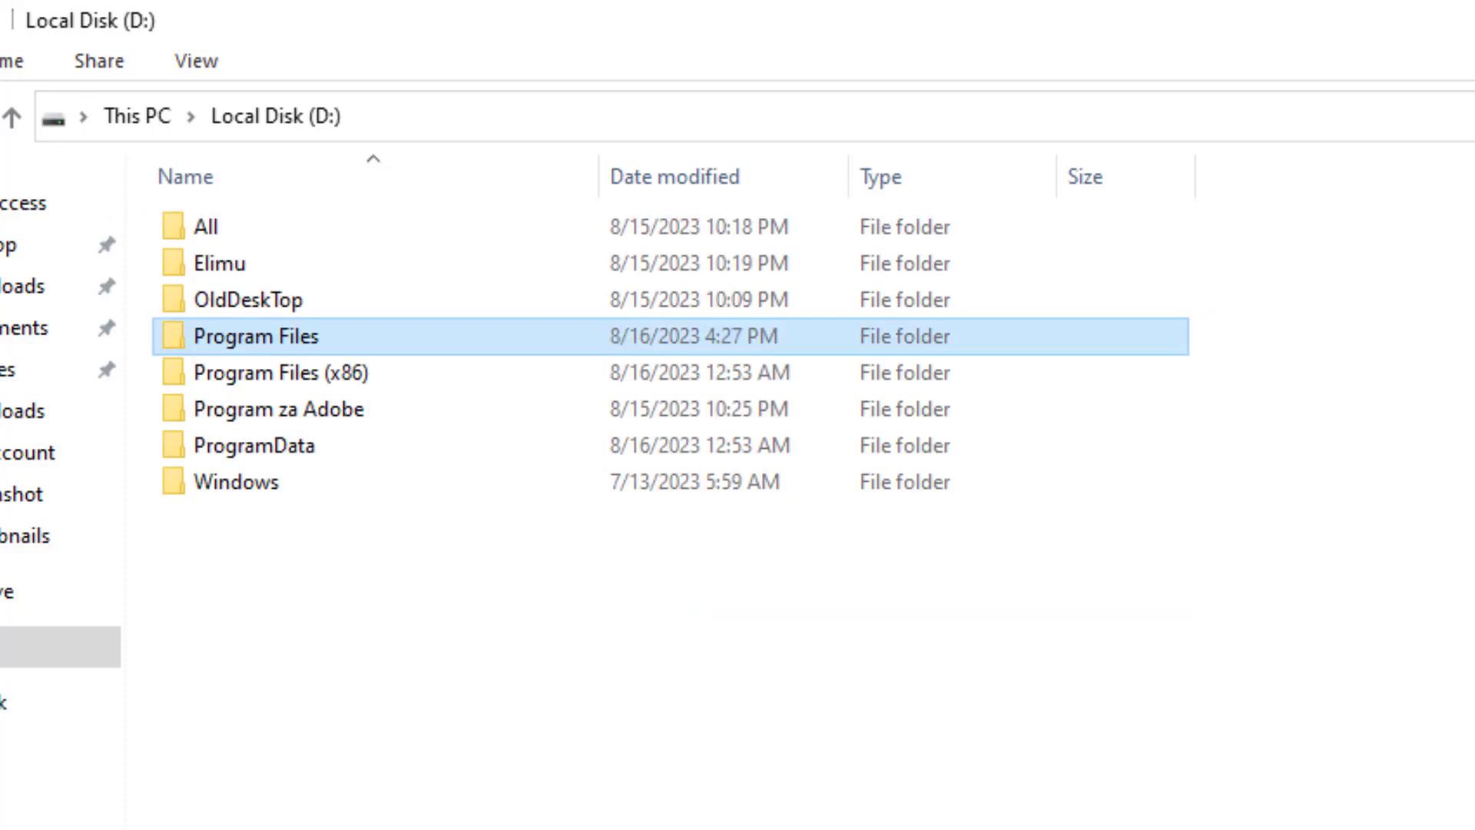
Step: Check the size of the remaining Program Files folder in its properties and close them
right_click(266, 336)
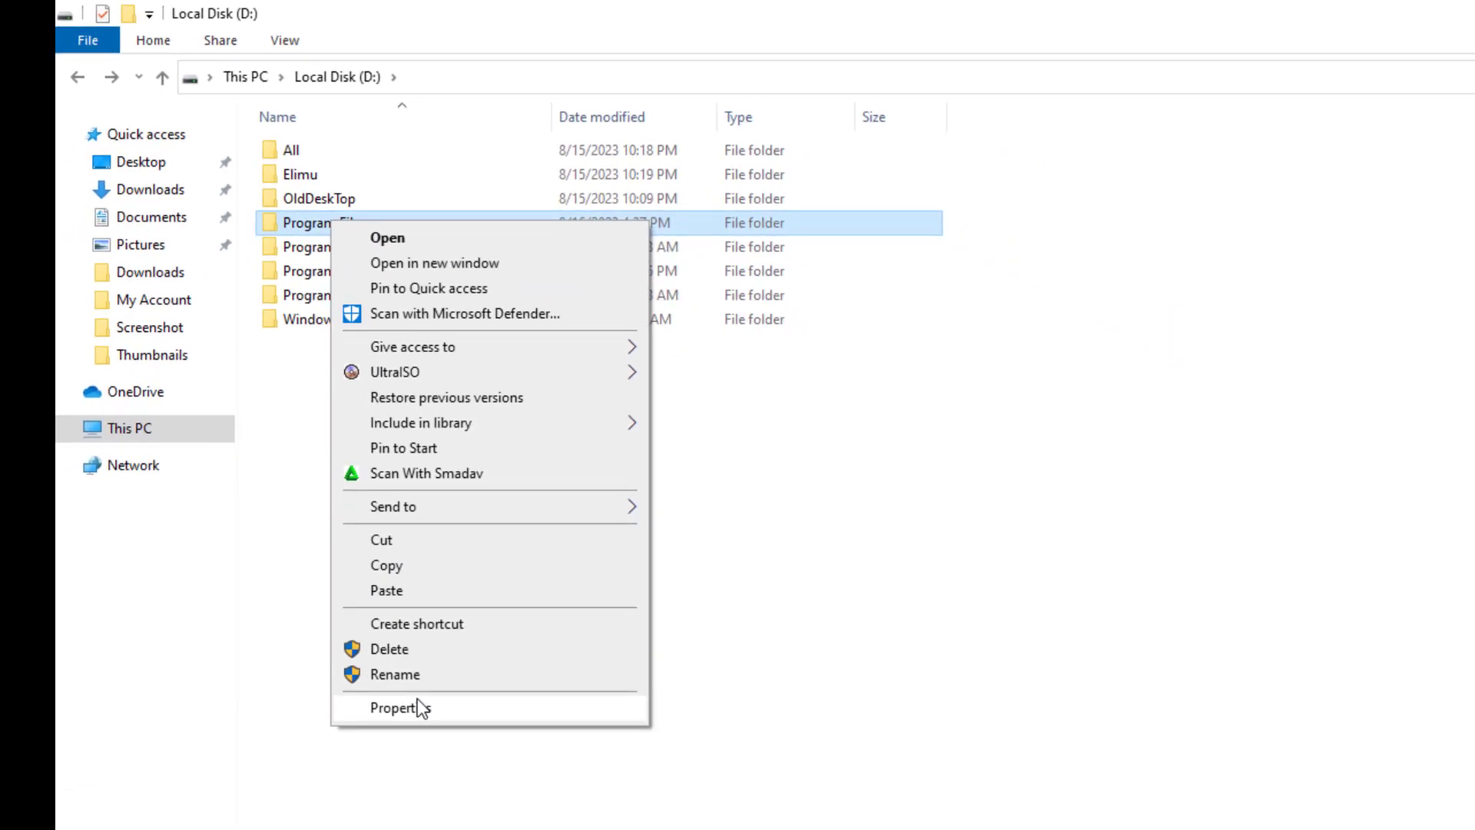
left_click(419, 704)
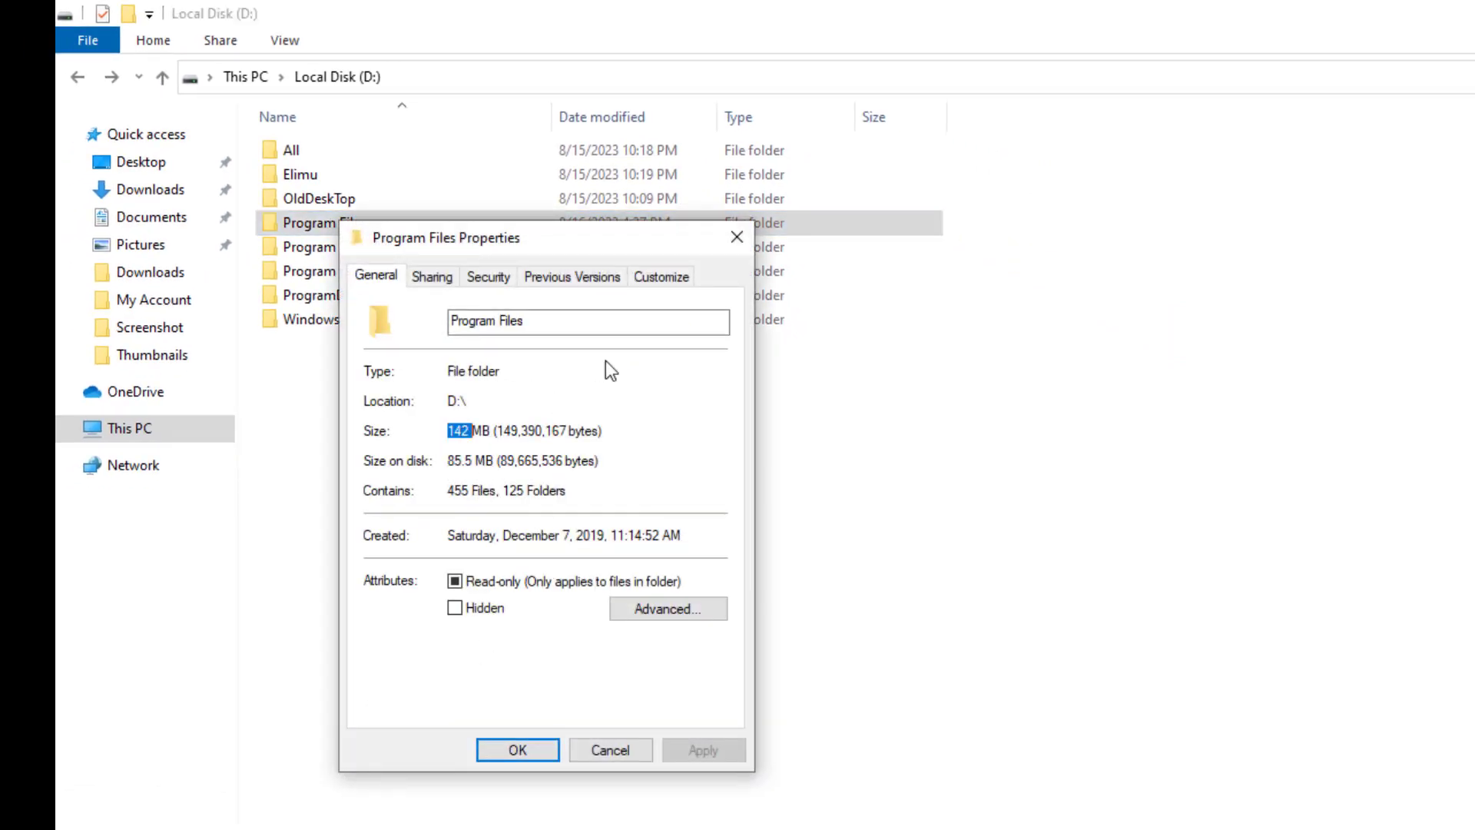
left_click(737, 236)
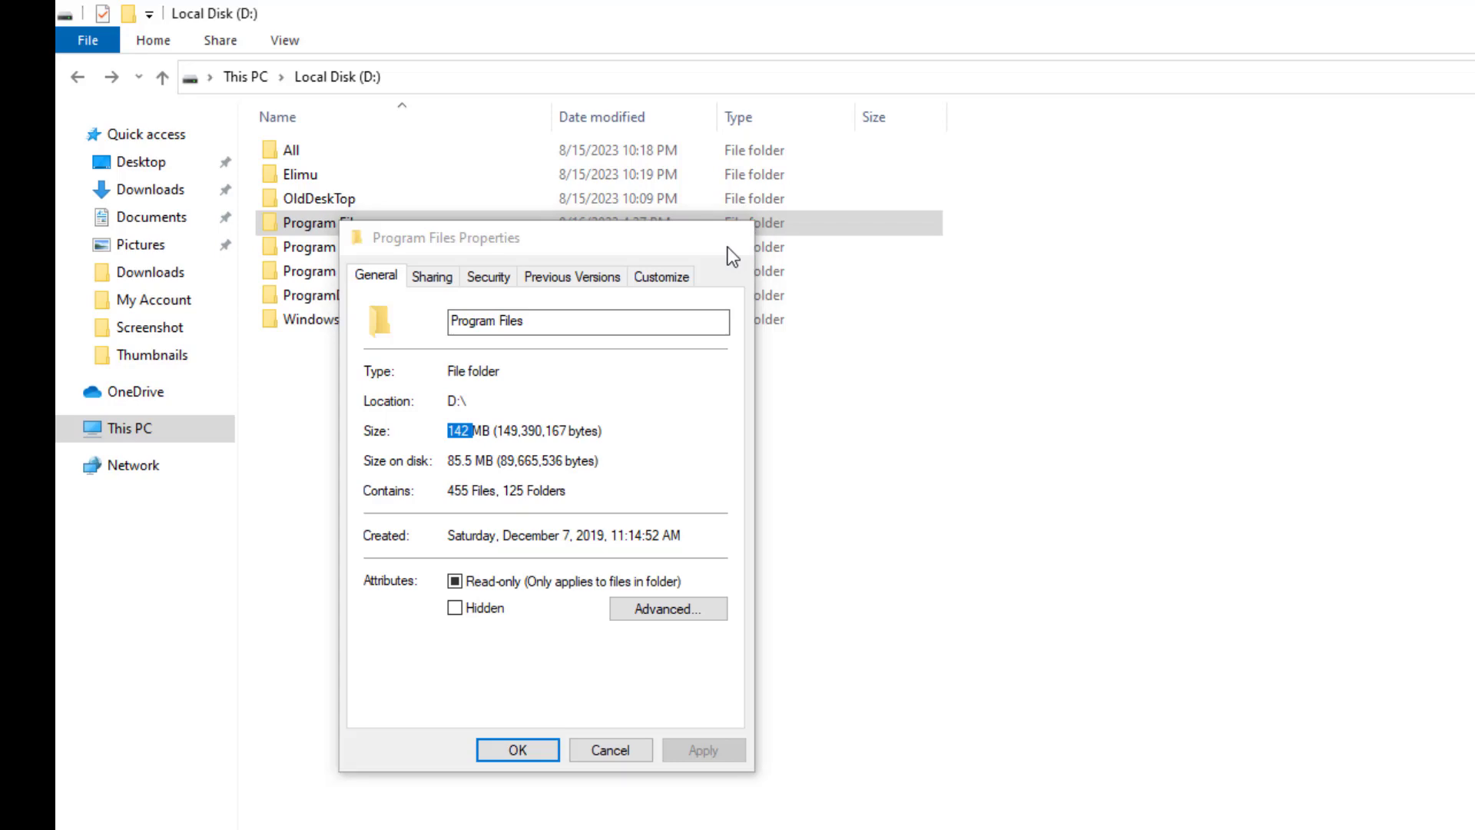
Step: Open the advanced security settings of the Program Files folder and make its permission entries editable
right_click(287, 223)
left_click(399, 711)
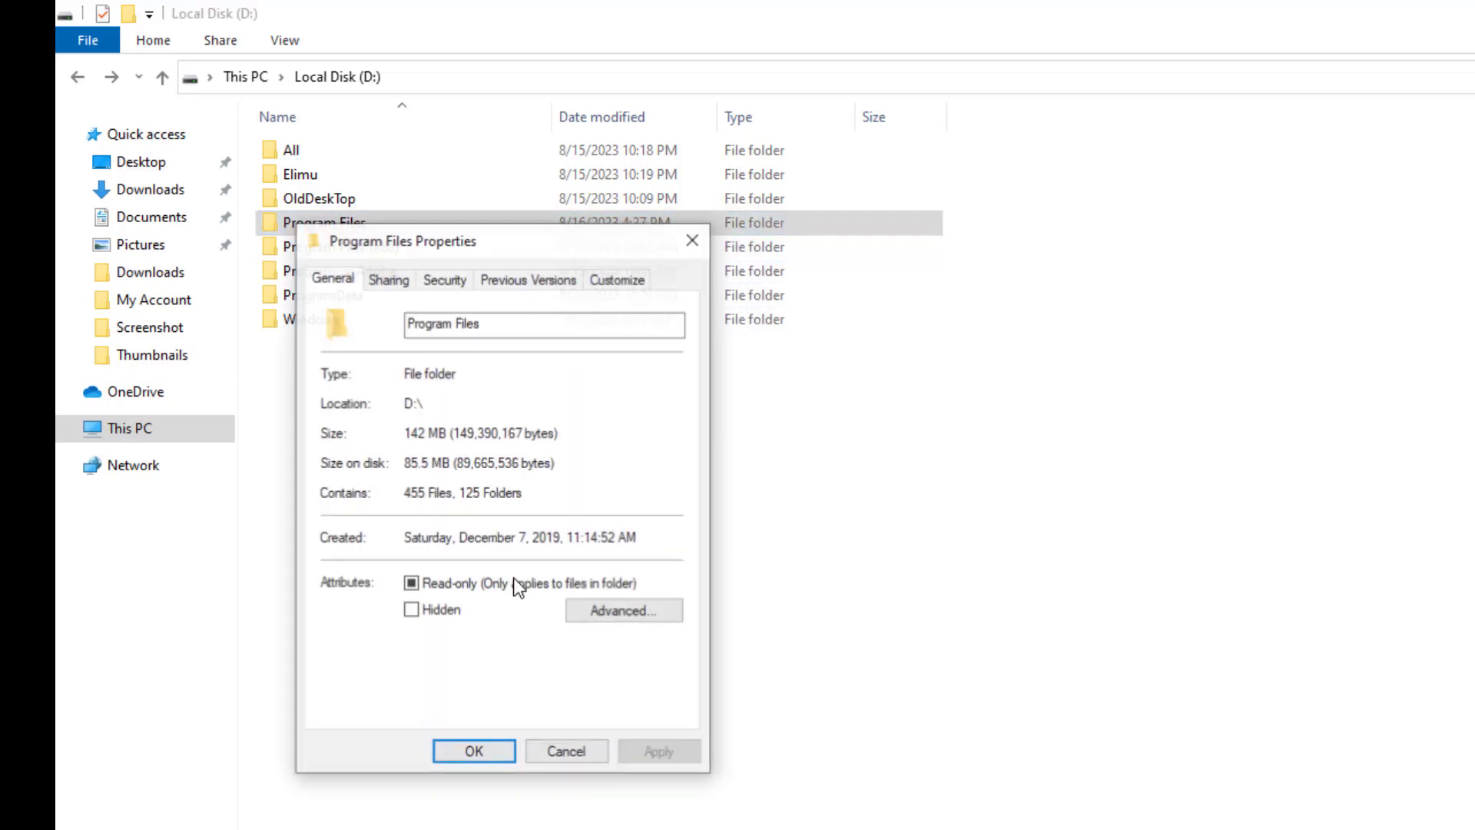
left_click(445, 280)
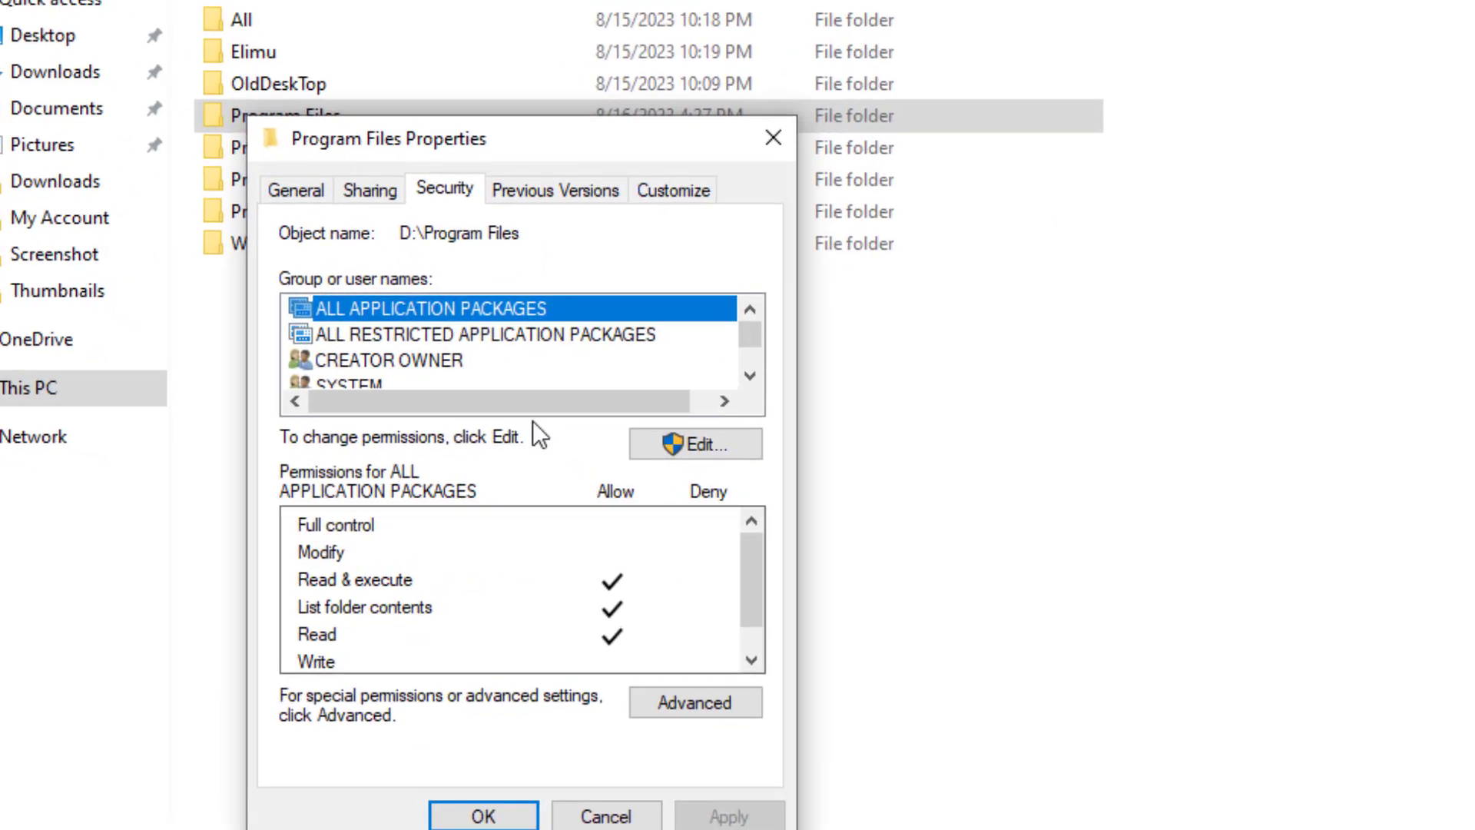
left_click(695, 723)
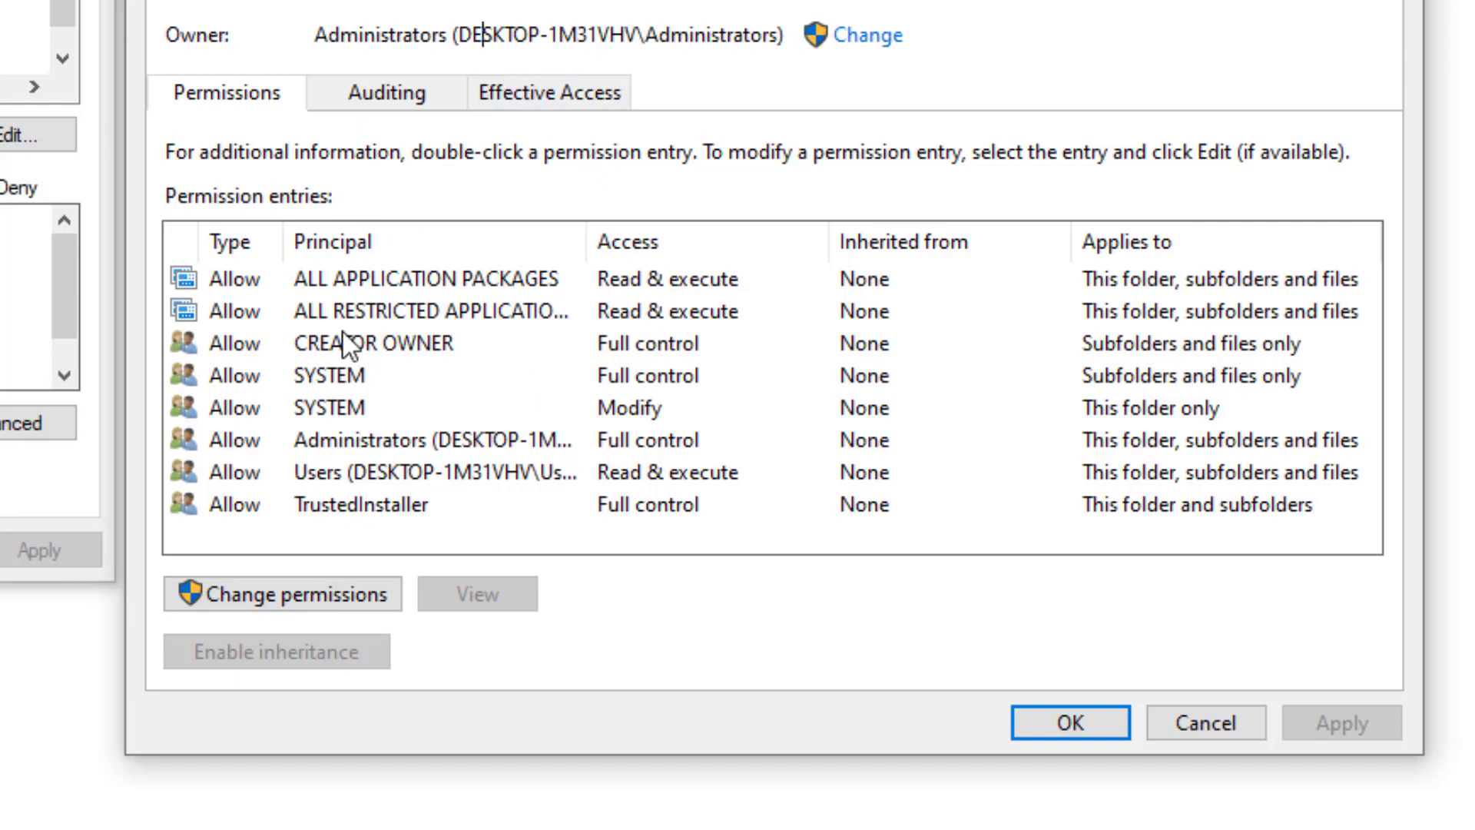
left_click(267, 585)
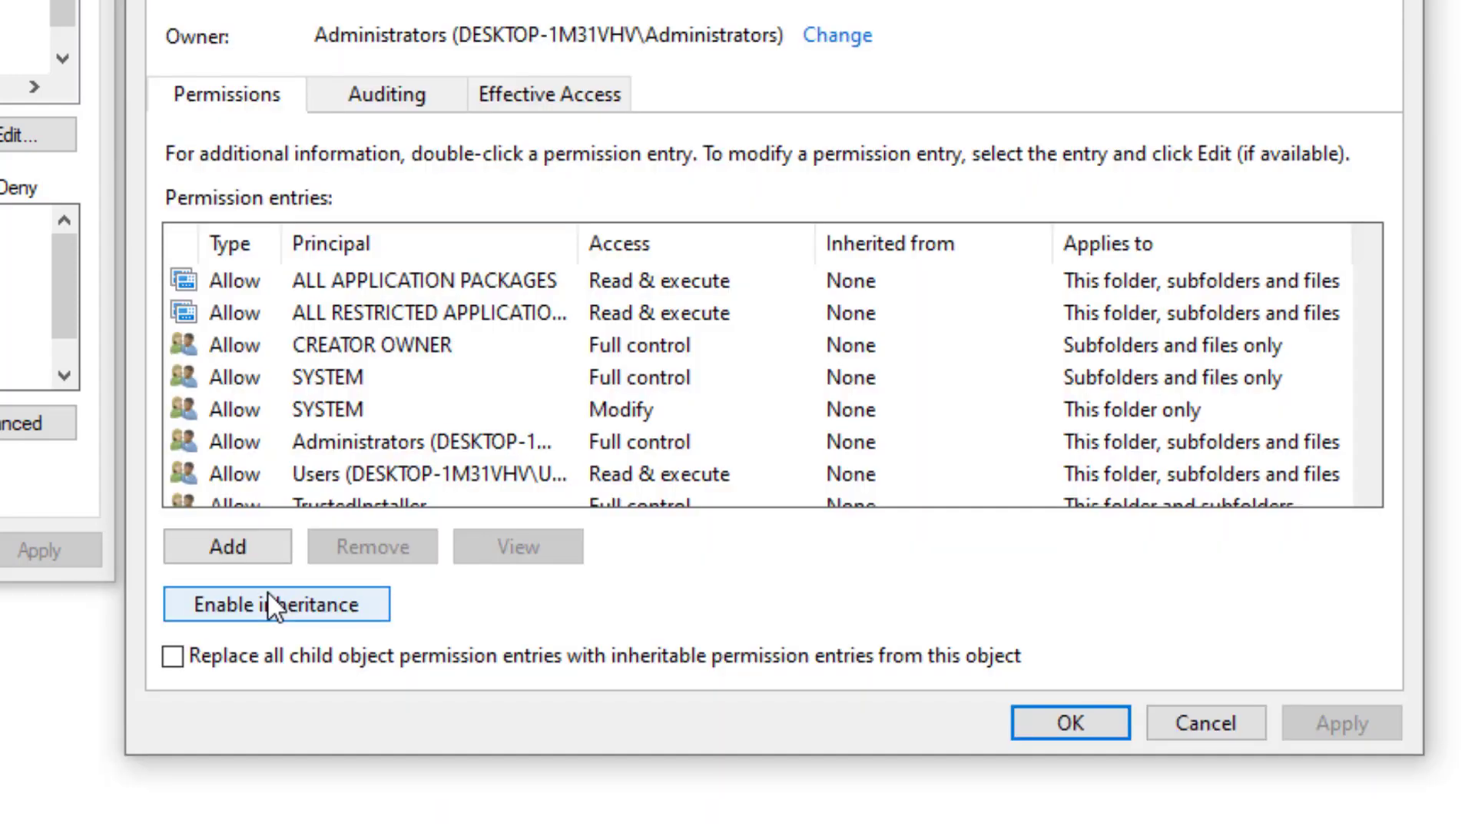
Step: Replace all child object permission entries of the Program Files folder with inheritable entries from it and confirm the change
scroll(511, 428, "down", 1)
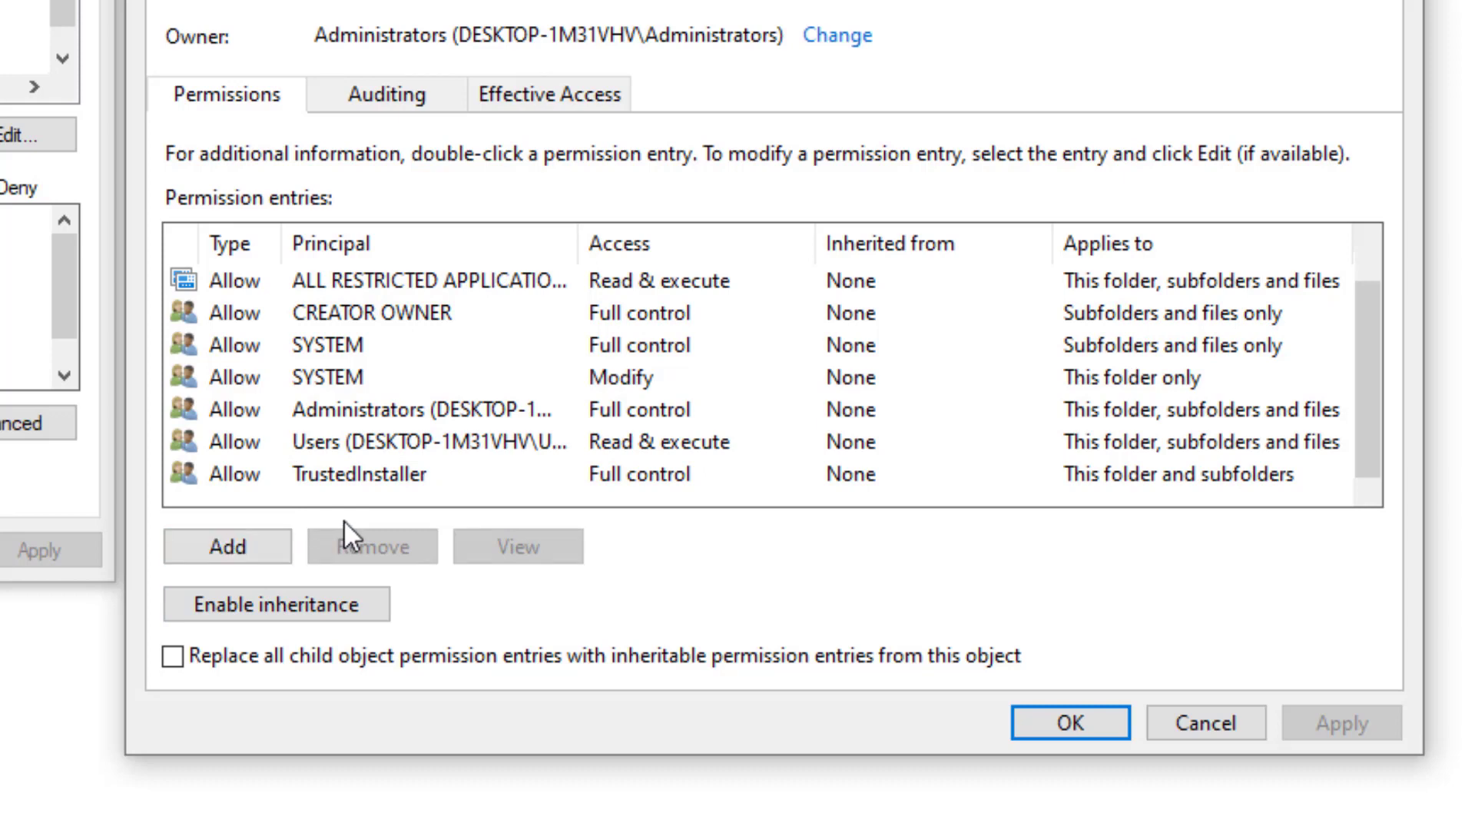
left_click(467, 441)
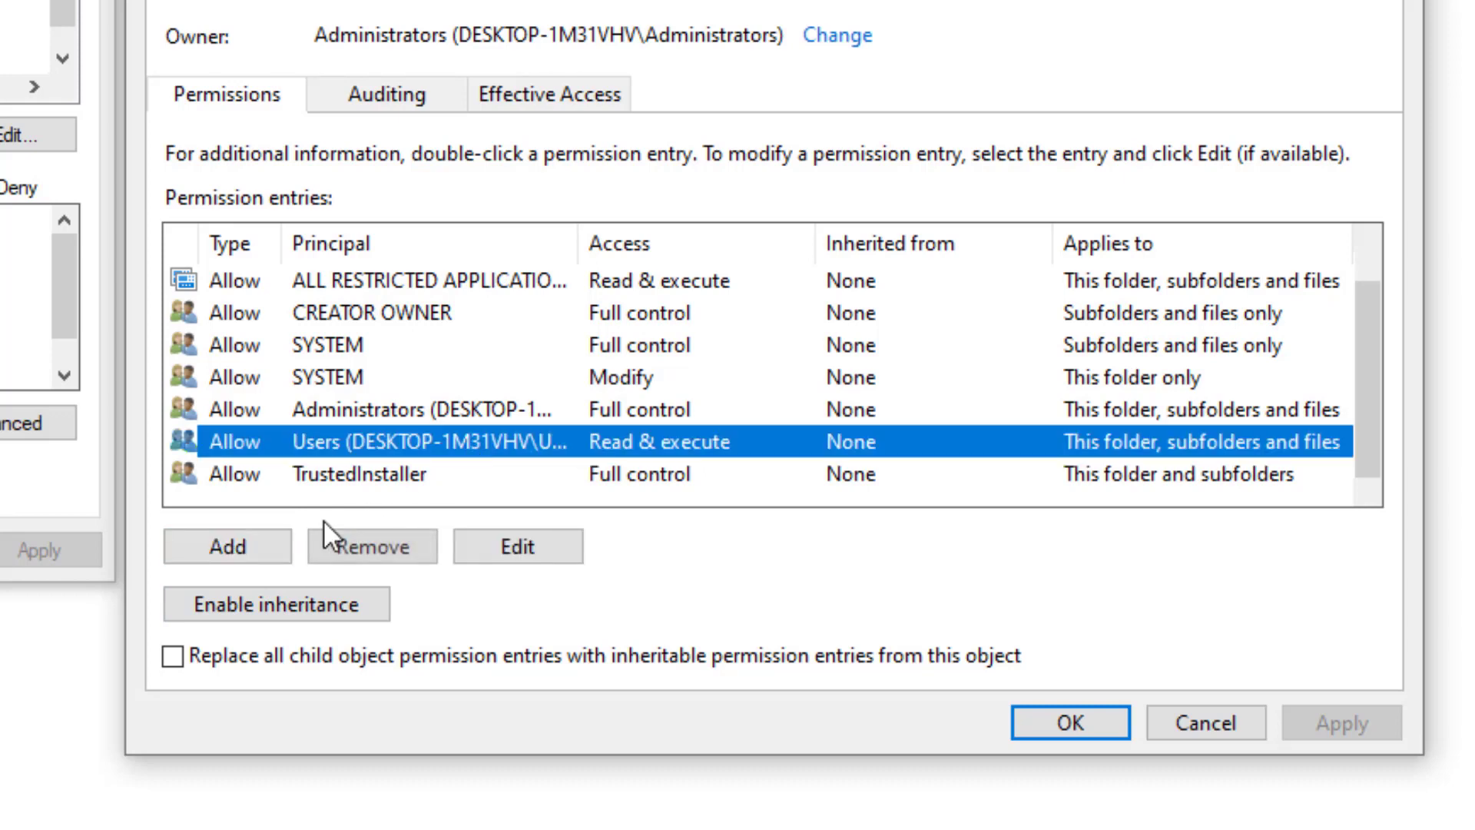
scroll(454, 363, "up", 1)
scroll(453, 378, "down", 1)
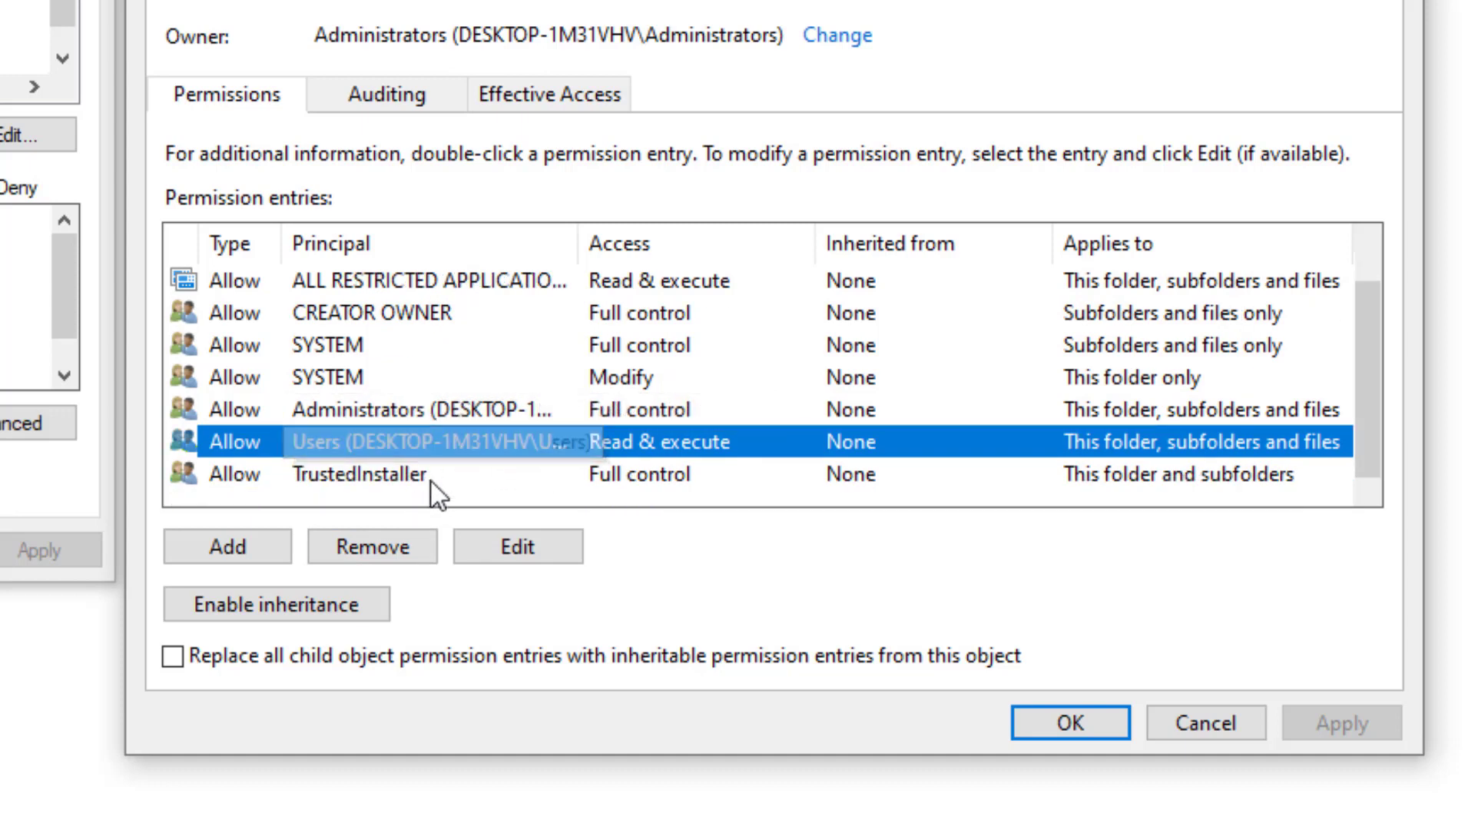
left_click(196, 661)
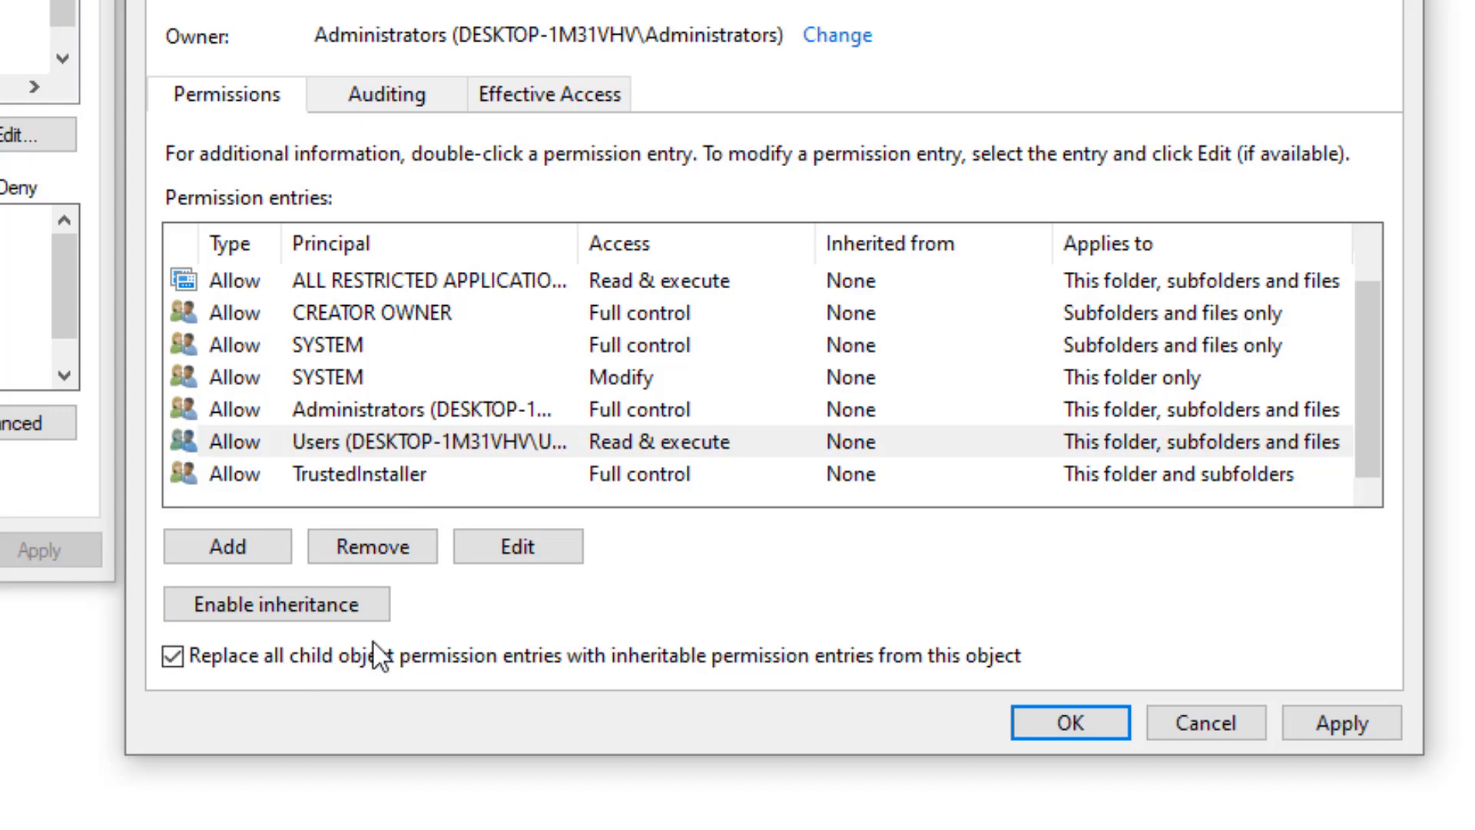
left_click(1341, 730)
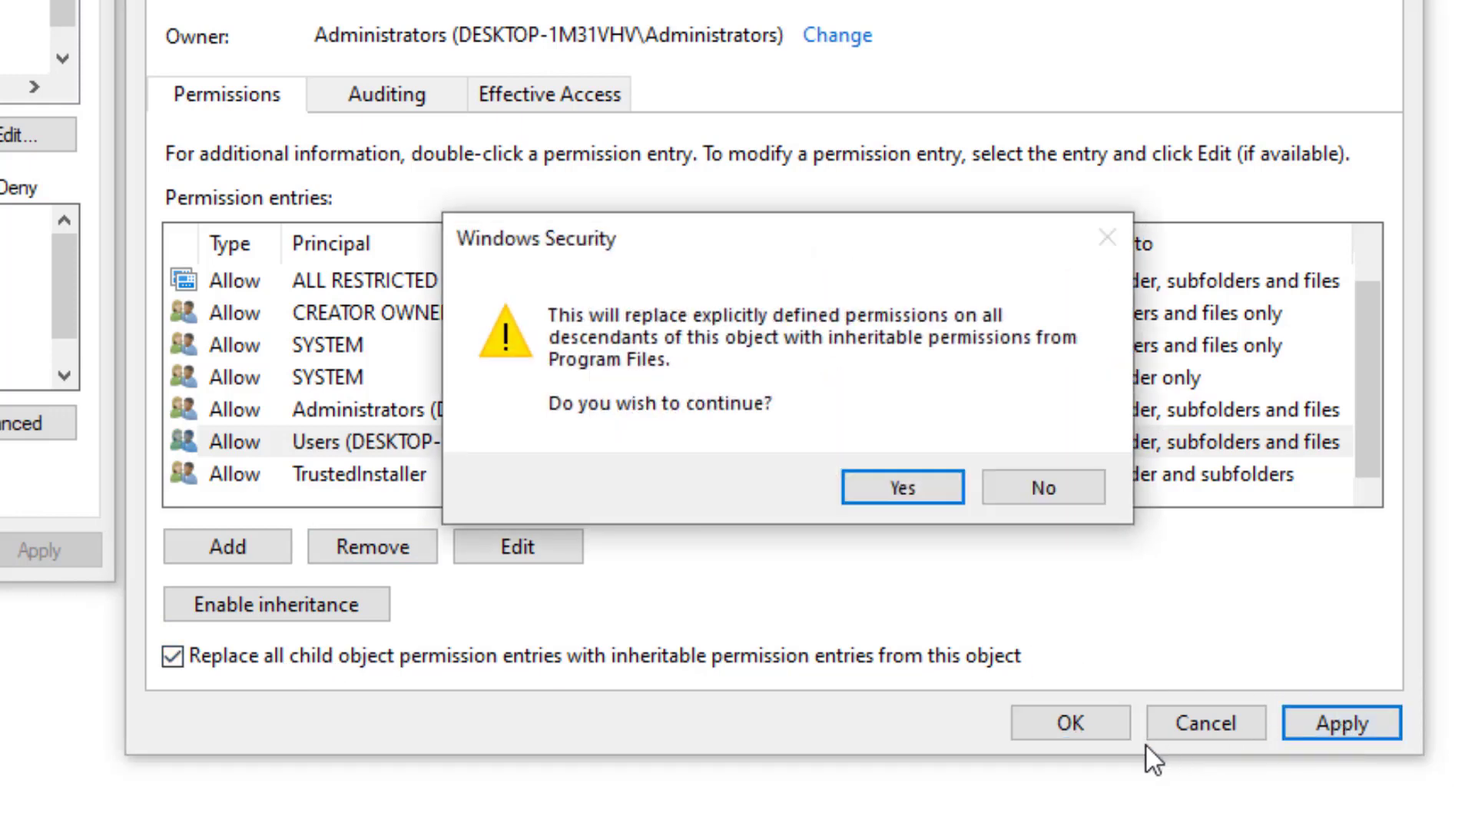
left_click(892, 492)
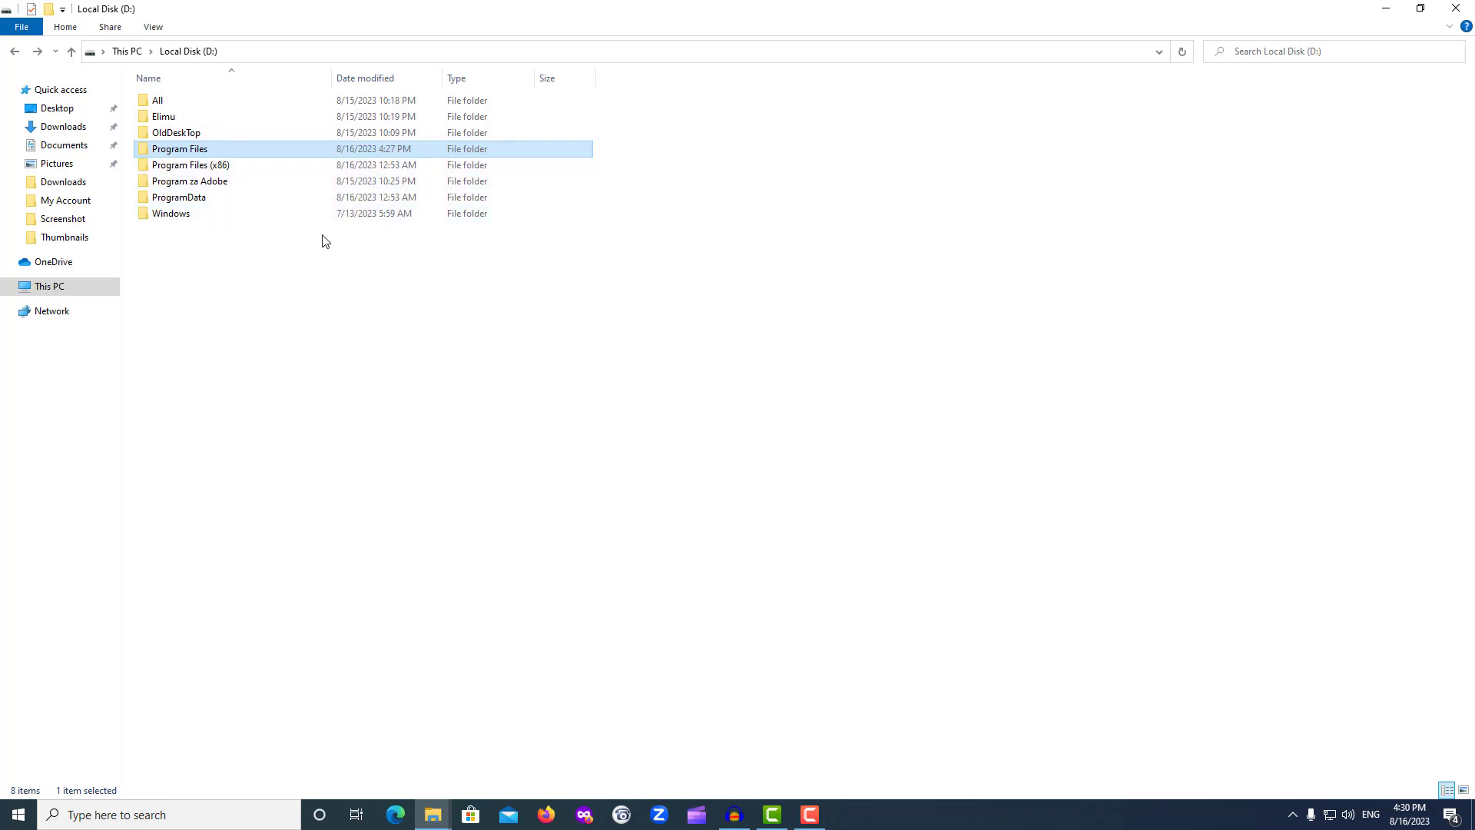
Step: Delete the Program Files folder from drive D with administrator permission and refresh the drive's folder list
key("Delete")
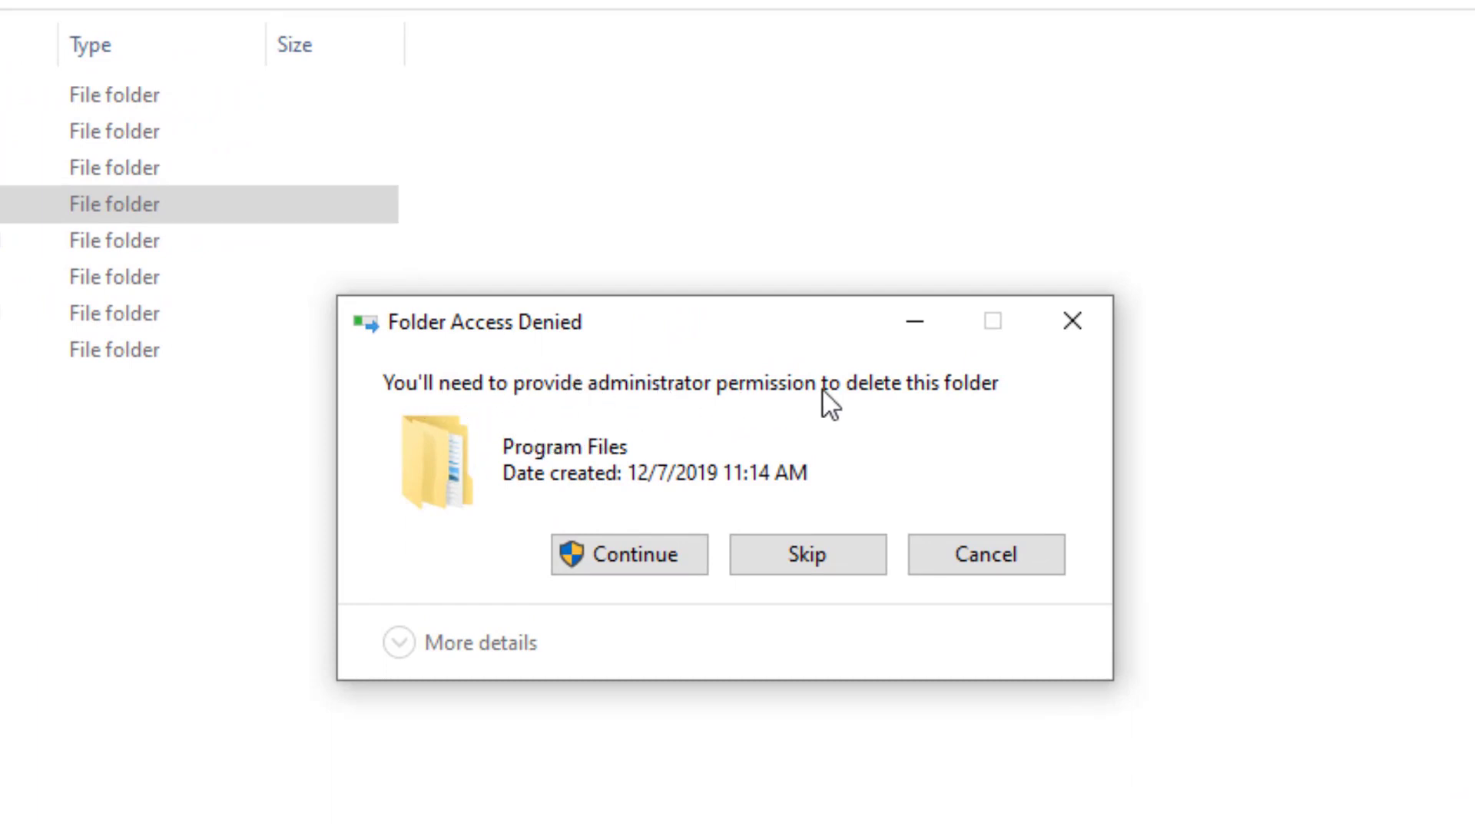
left_click(658, 564)
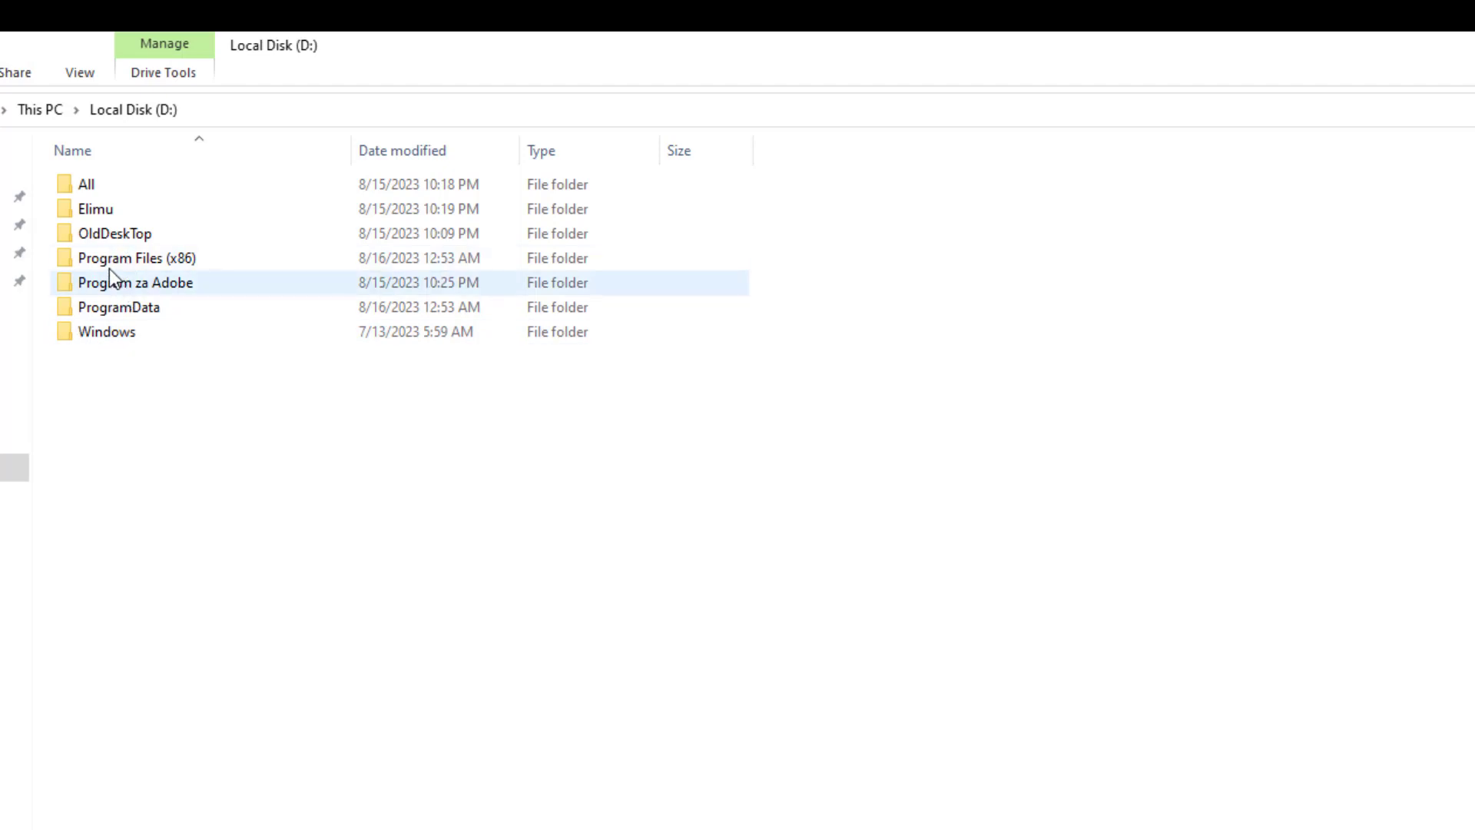
right_click(399, 441)
left_click(483, 535)
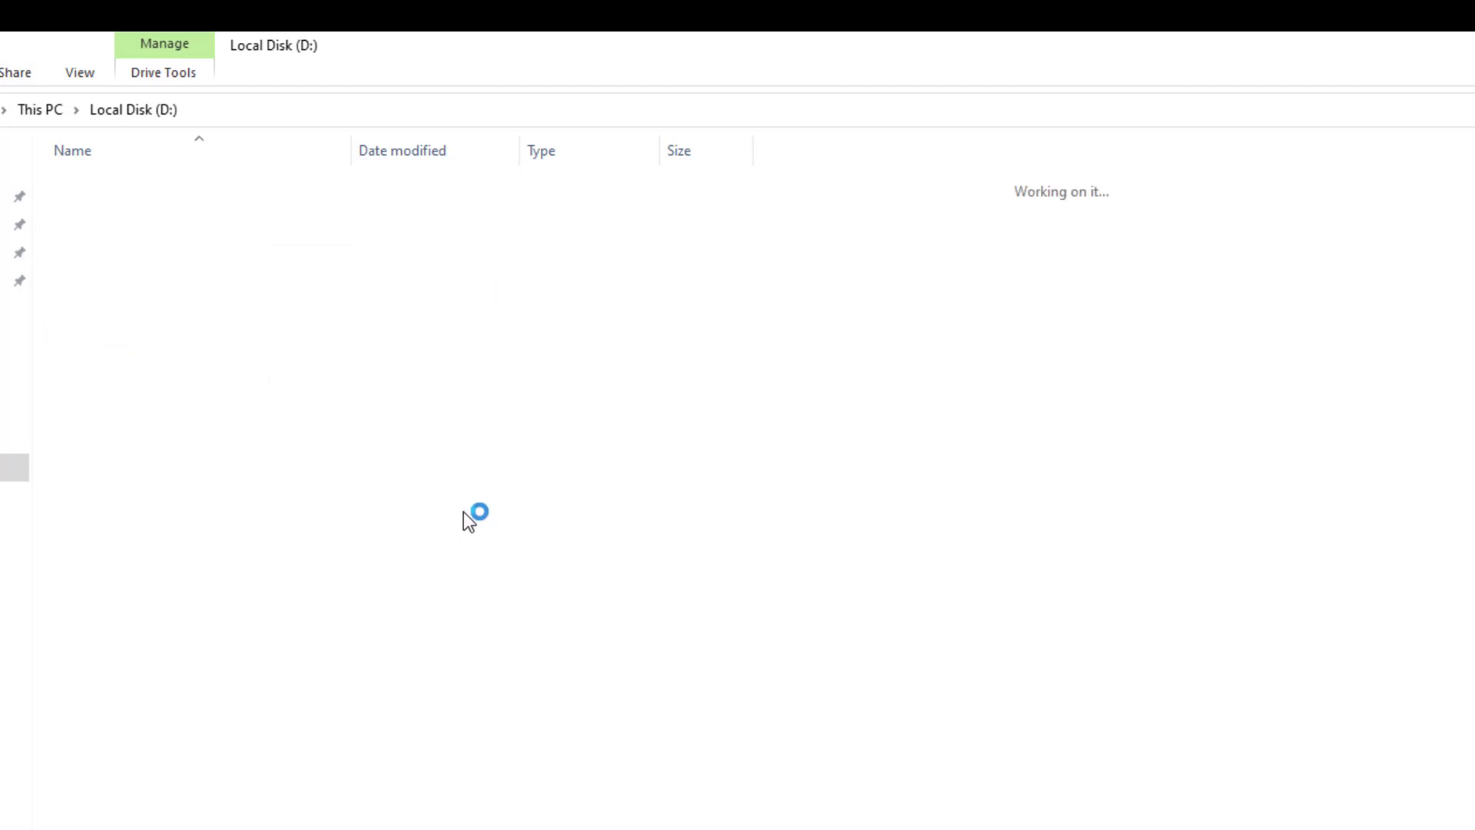
Step: Create a desktop shortcut for the AVCFree application found in Program Files (x86), Anvsoft, Any Video Converter on drive D
double_click(146, 263)
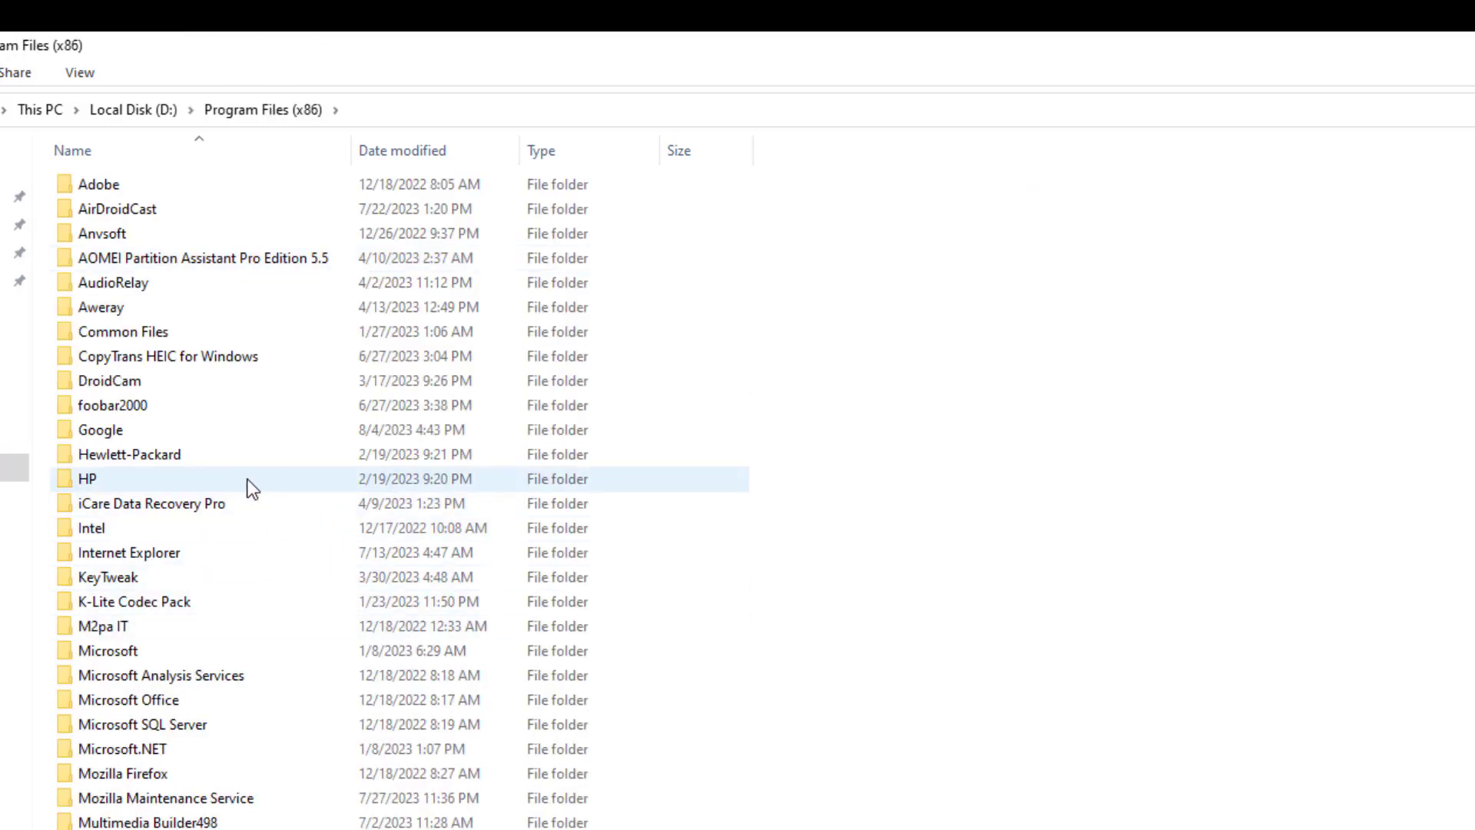
scroll(241, 532, "down", 2)
scroll(238, 691, "up", 2)
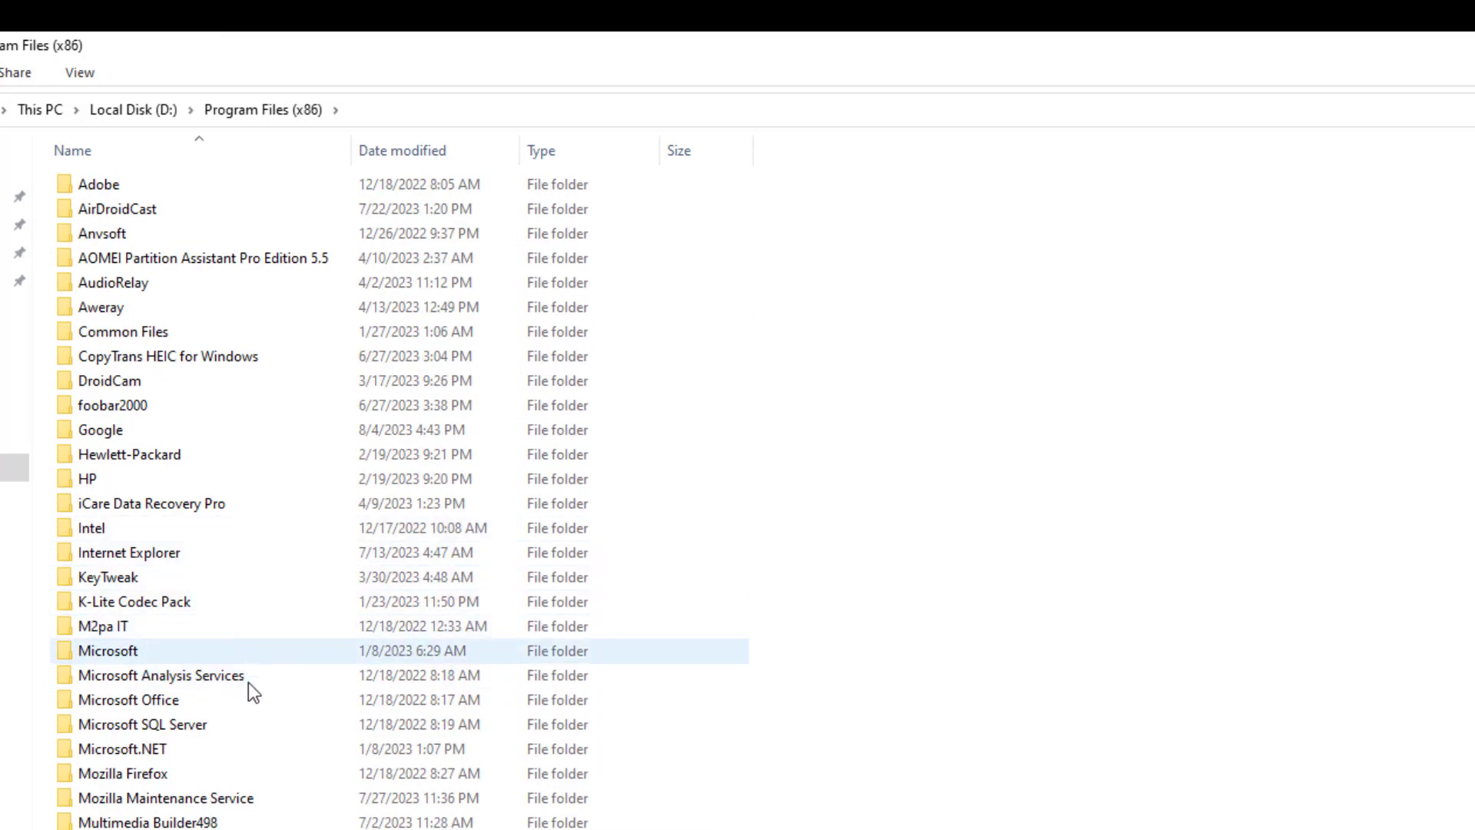
double_click(98, 238)
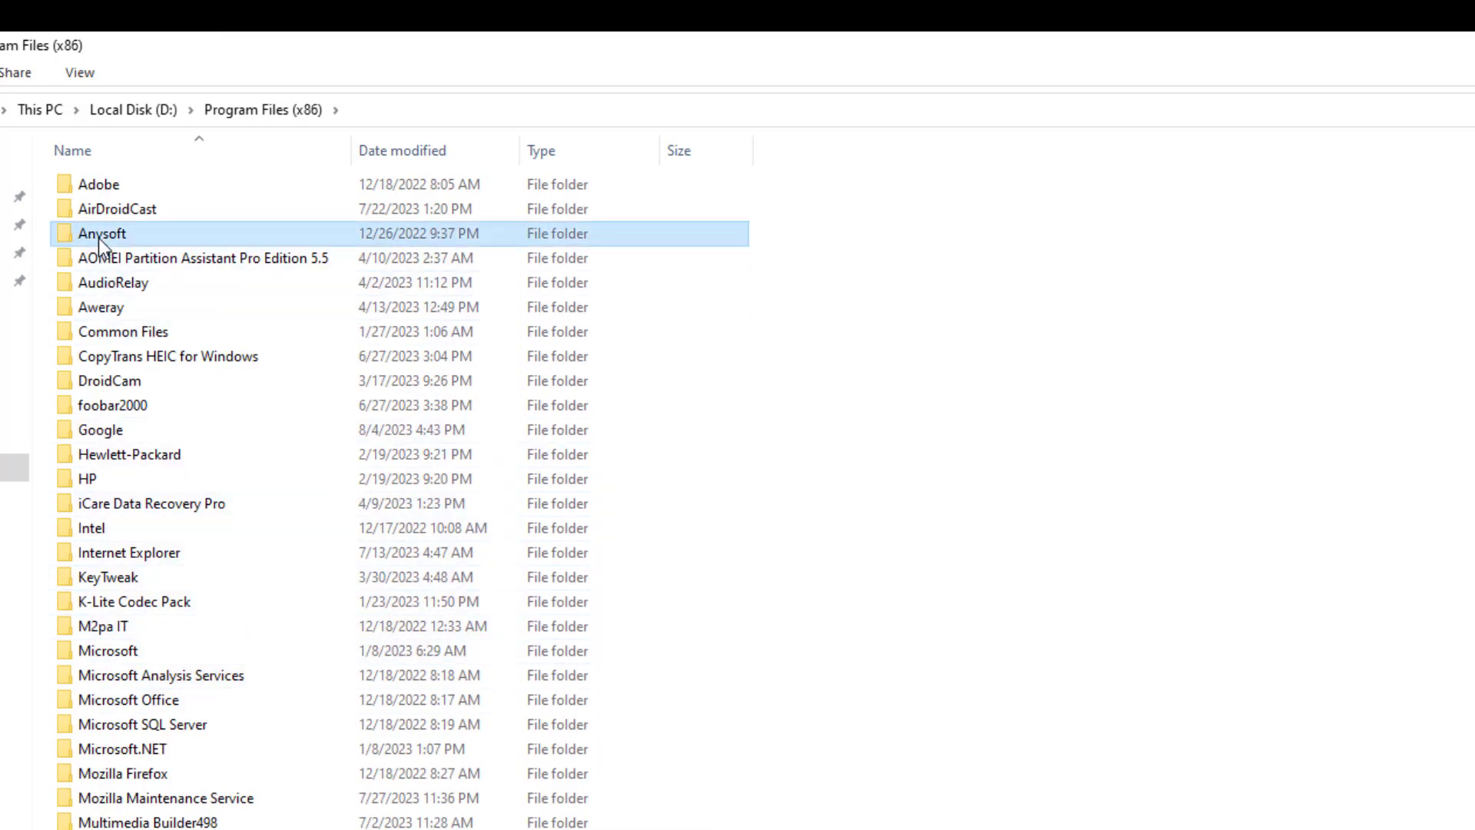
double_click(112, 183)
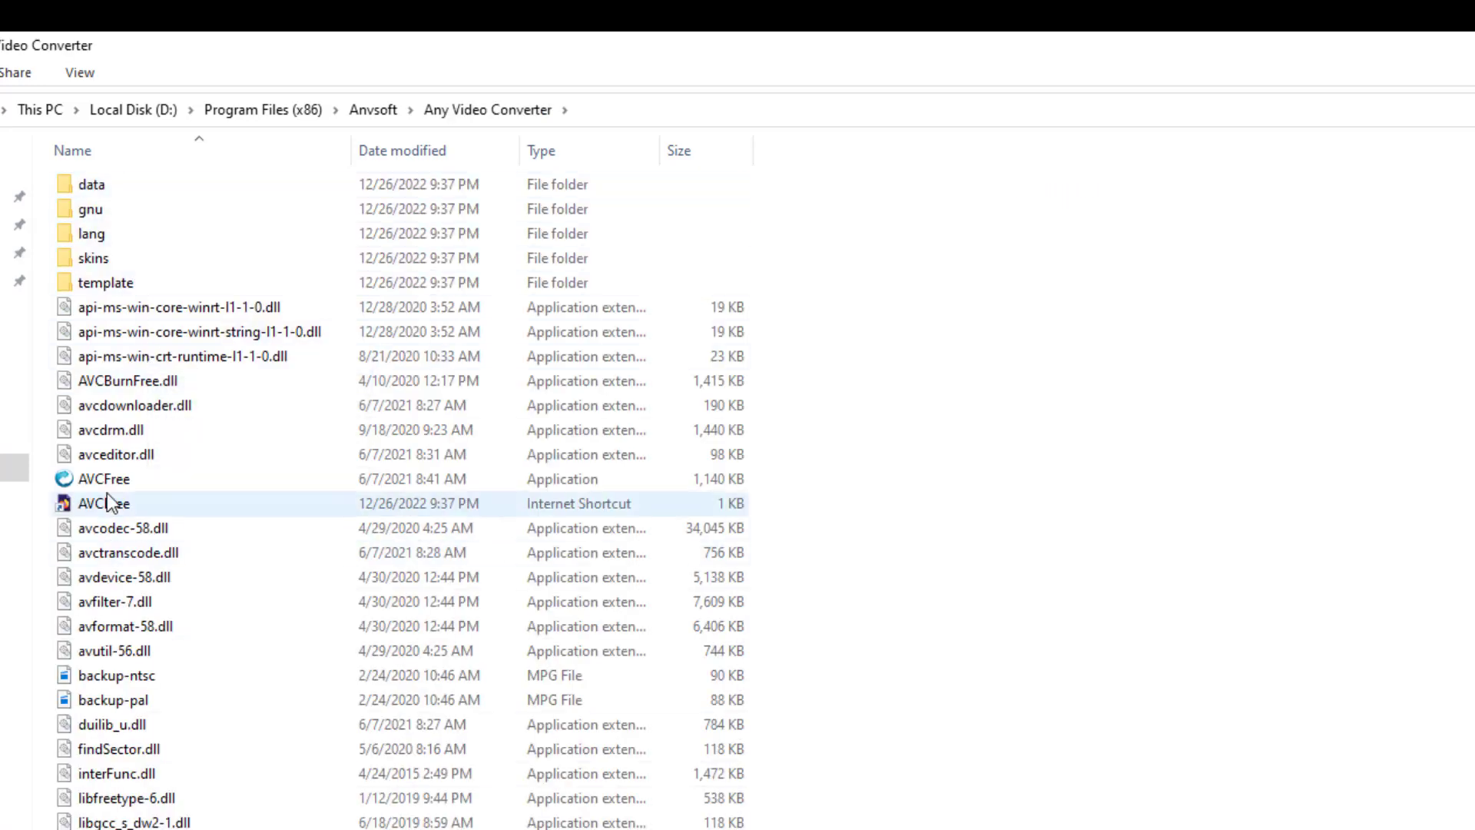
left_click(84, 481)
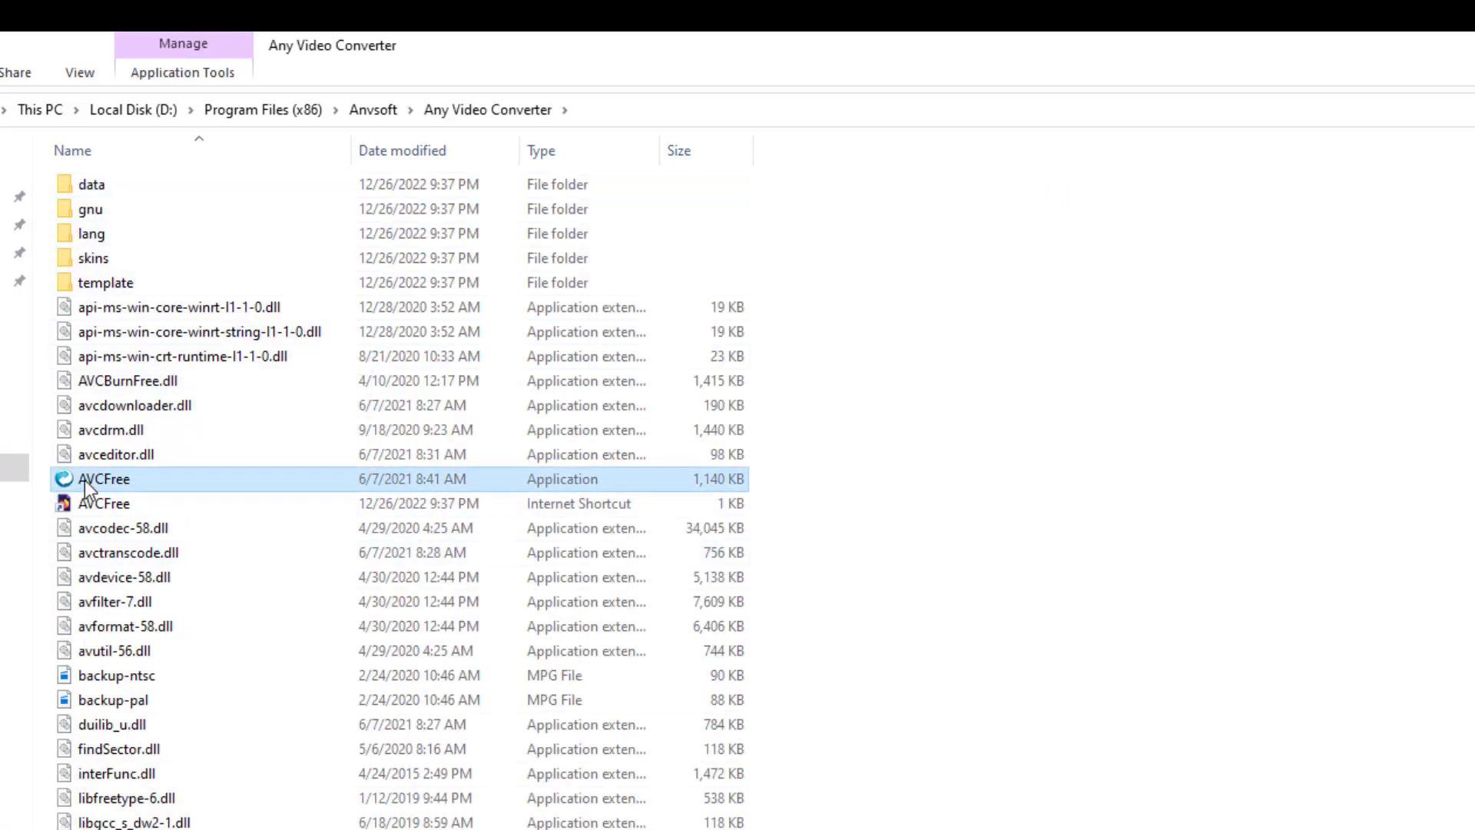
right_click(85, 481)
mouse_move(255, 763)
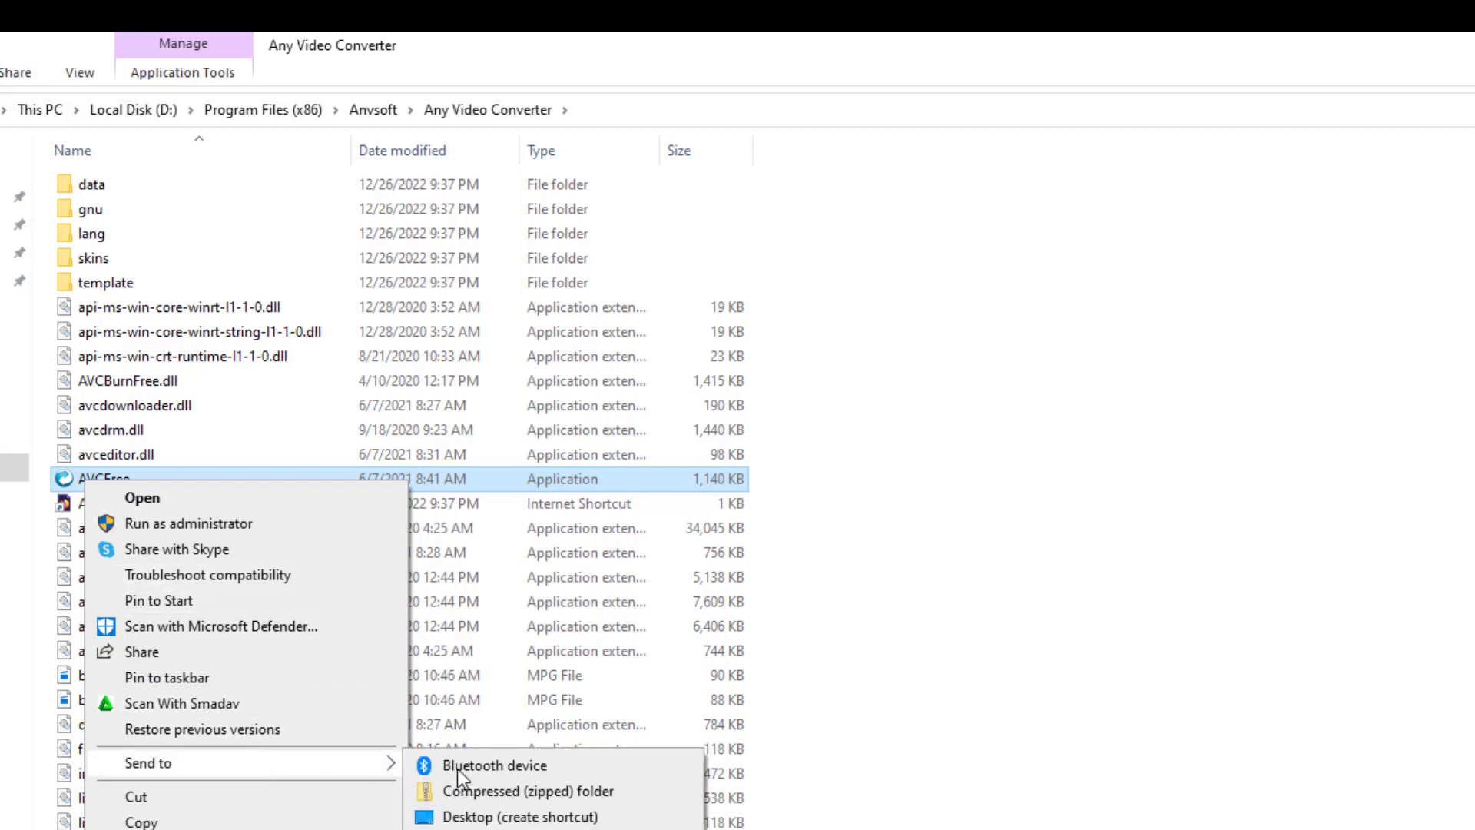
left_click(522, 806)
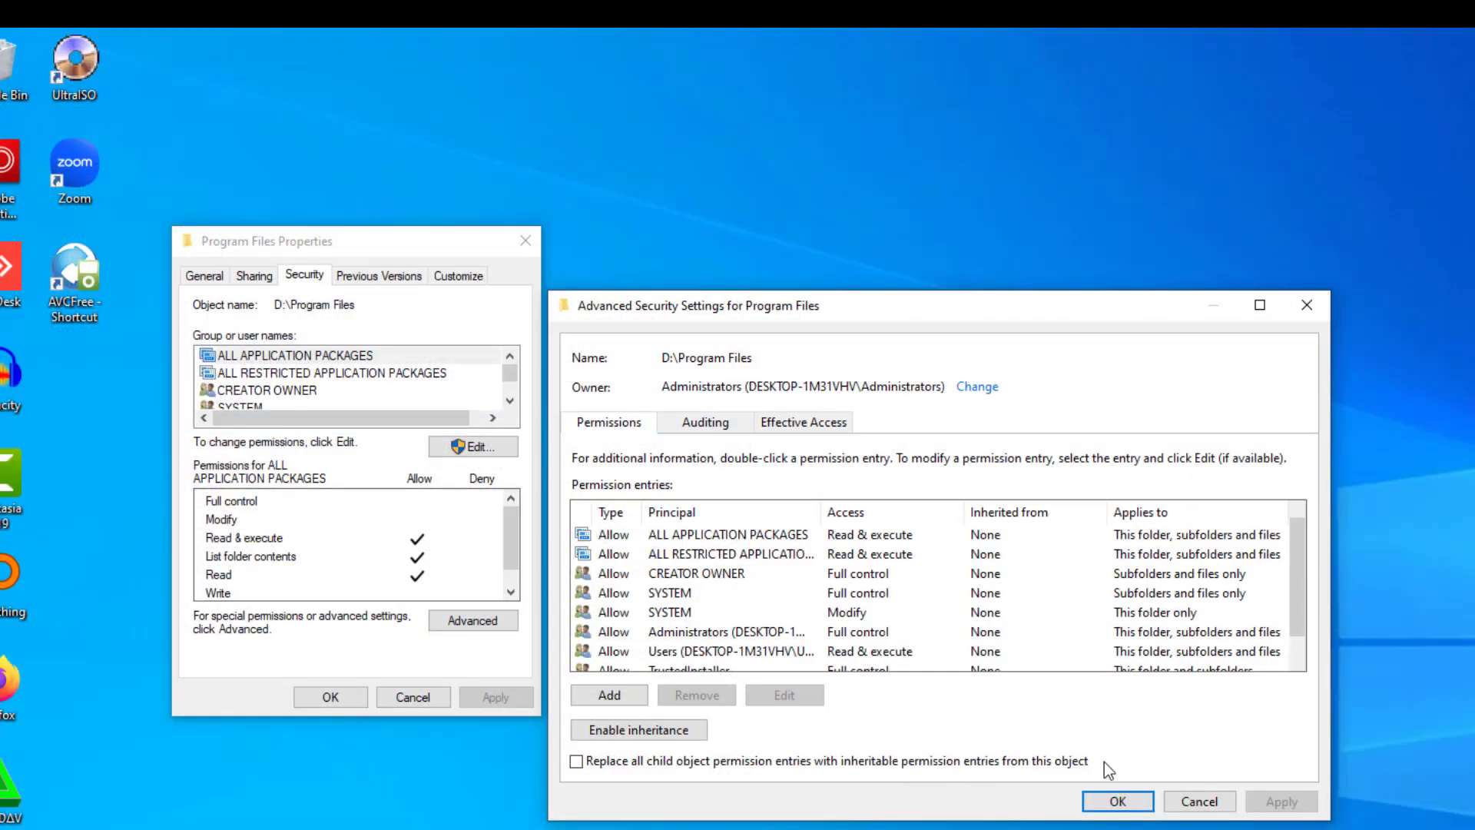
Step: Close the Program Files security and properties windows and launch AVCFree from its desktop shortcut, dismissing the software update
left_click(1116, 802)
left_click(526, 241)
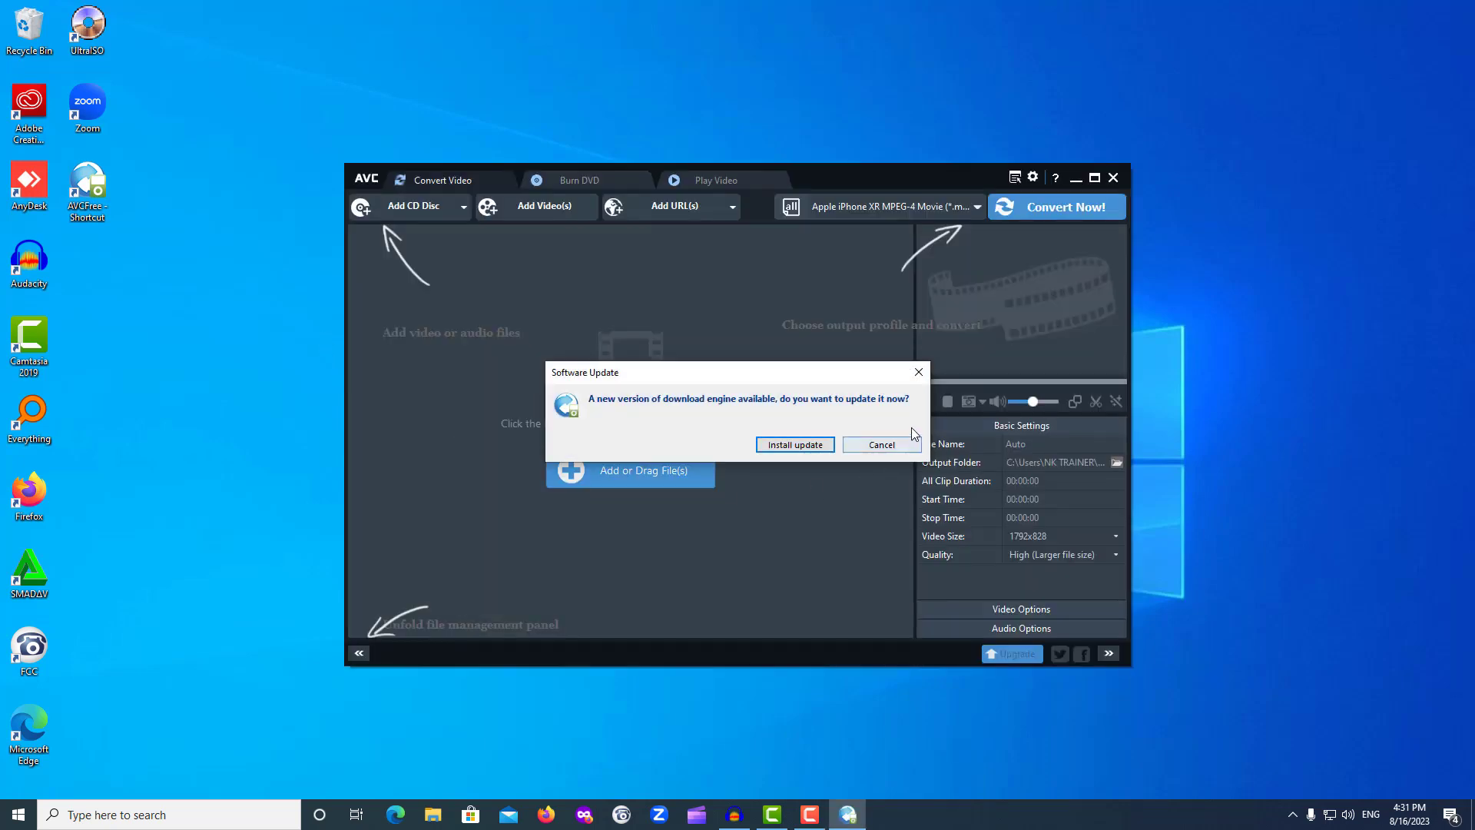
left_click(918, 372)
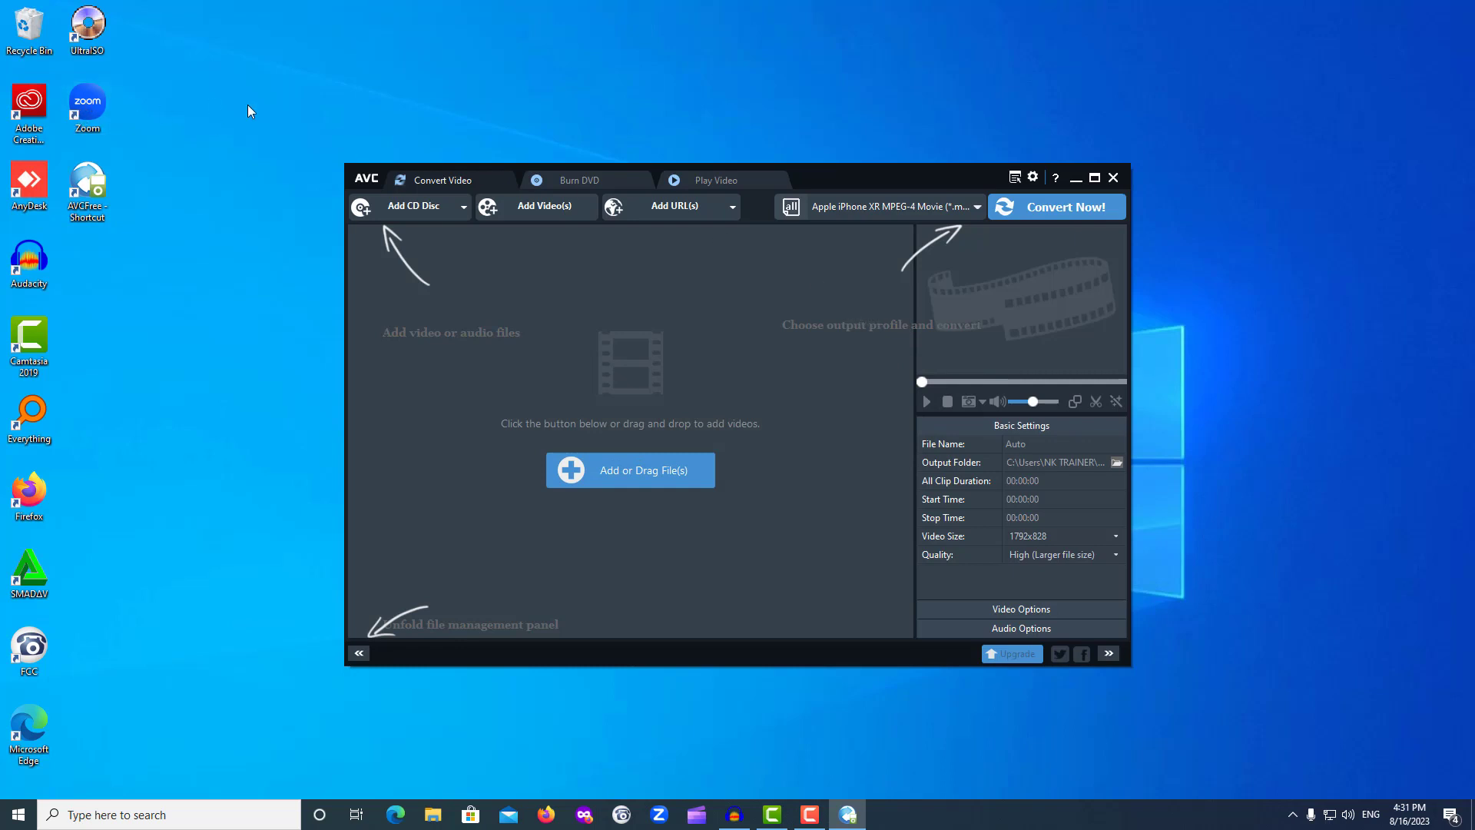
Step: Open drive D in File Explorer and examine its remaining folders, including the contents of ProgramData
key("super+e")
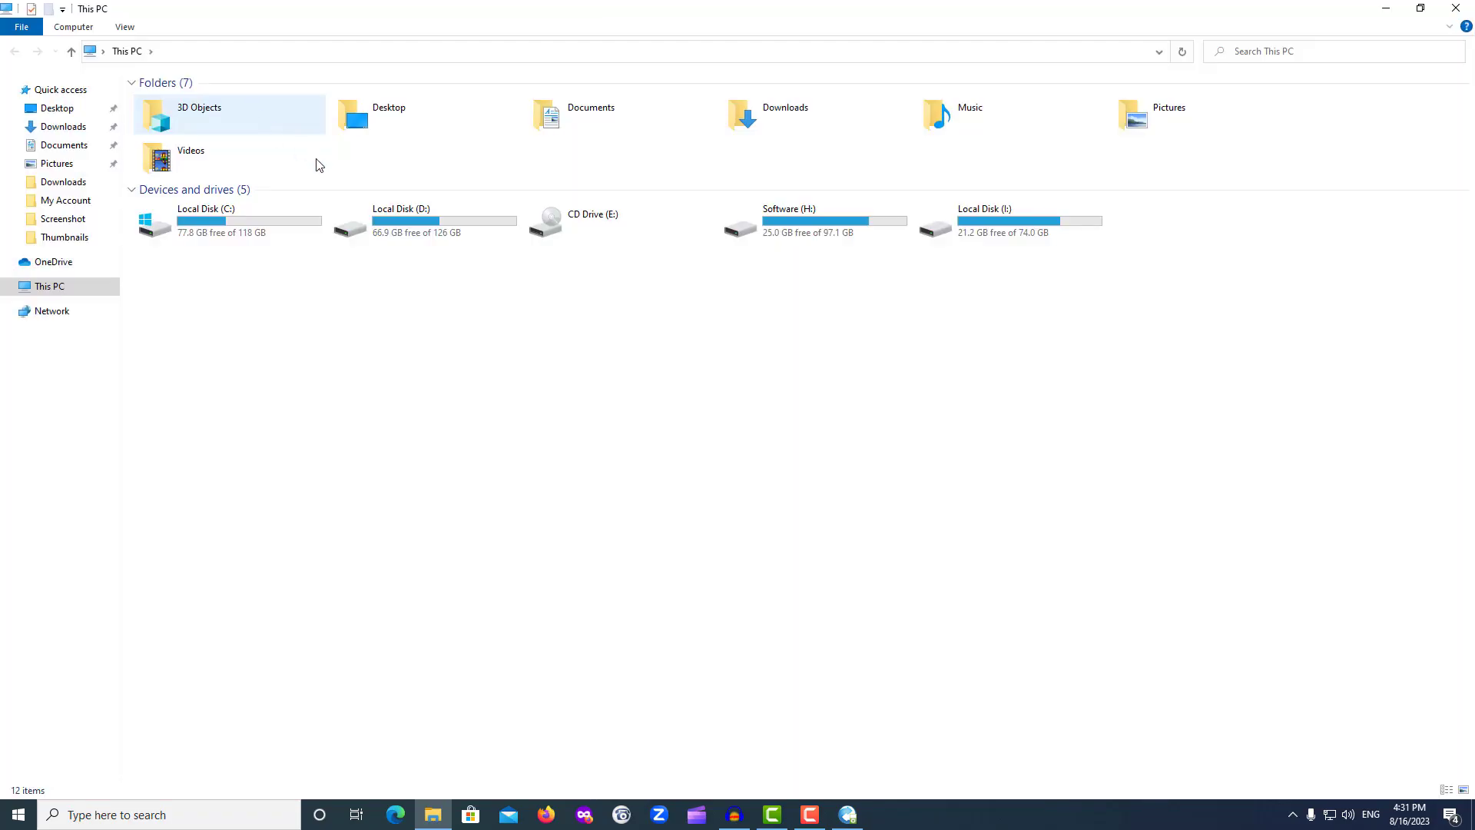
double_click(424, 229)
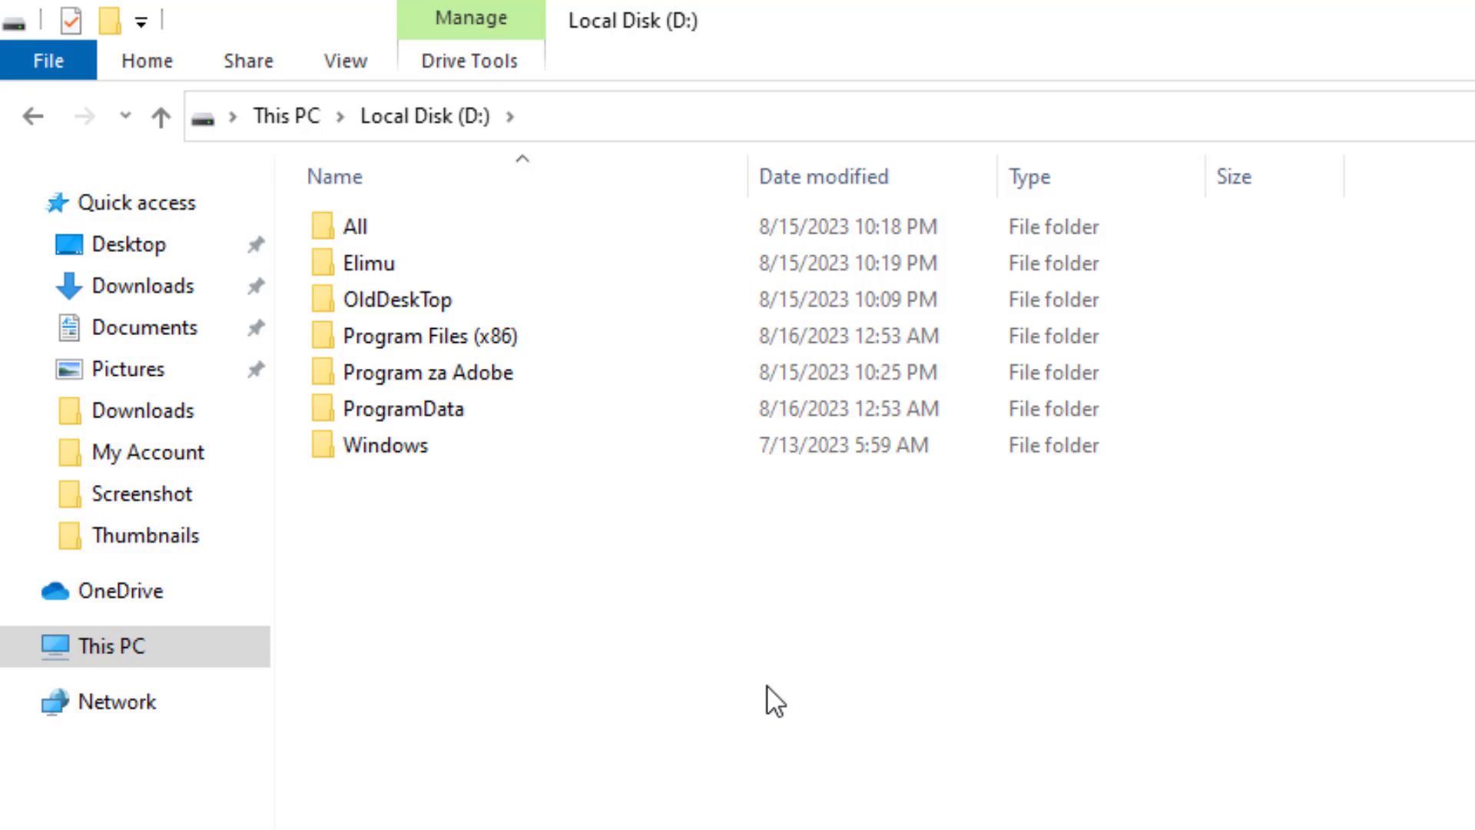
left_click(343, 444)
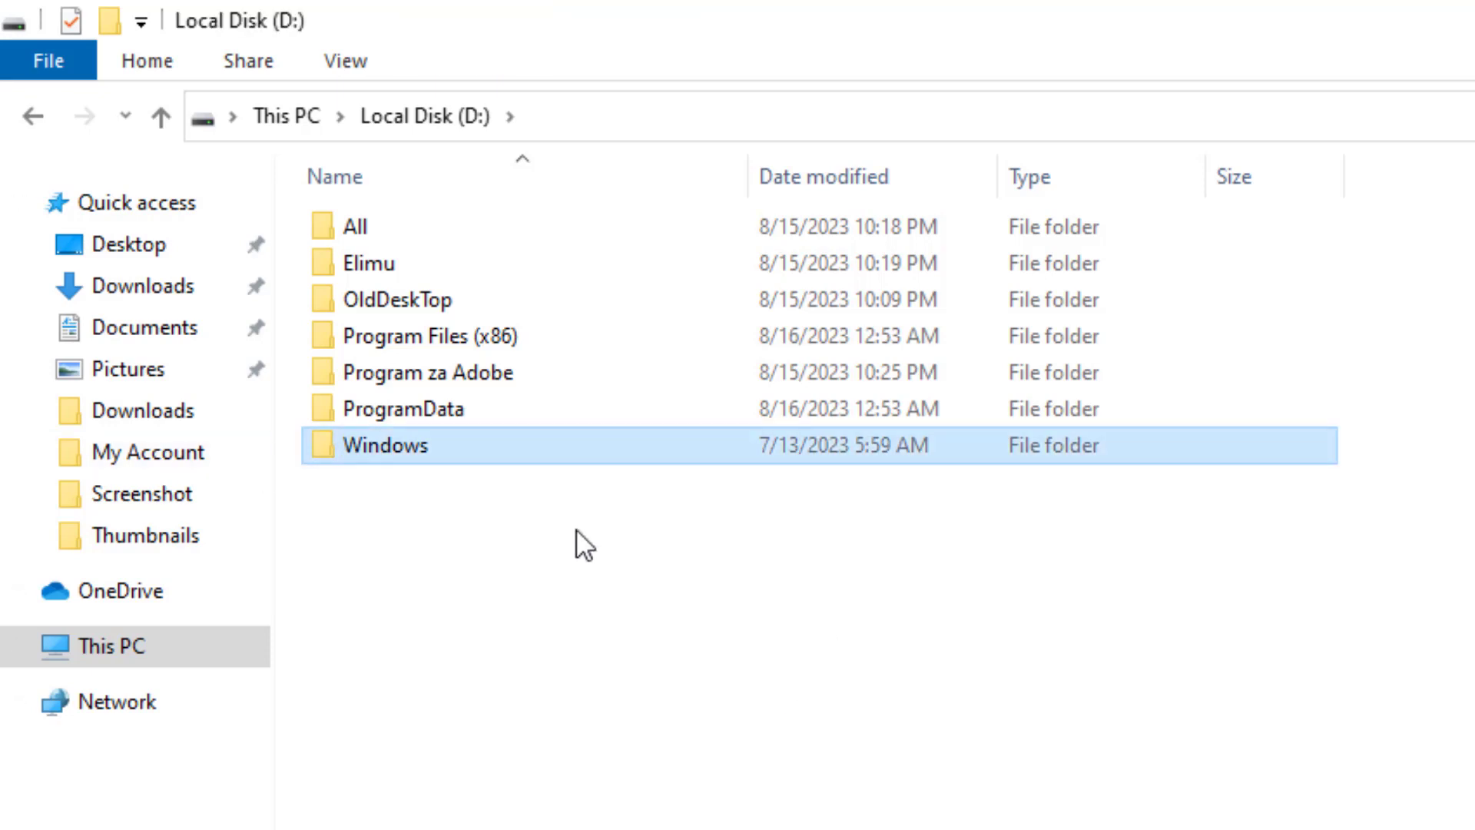
double_click(427, 408)
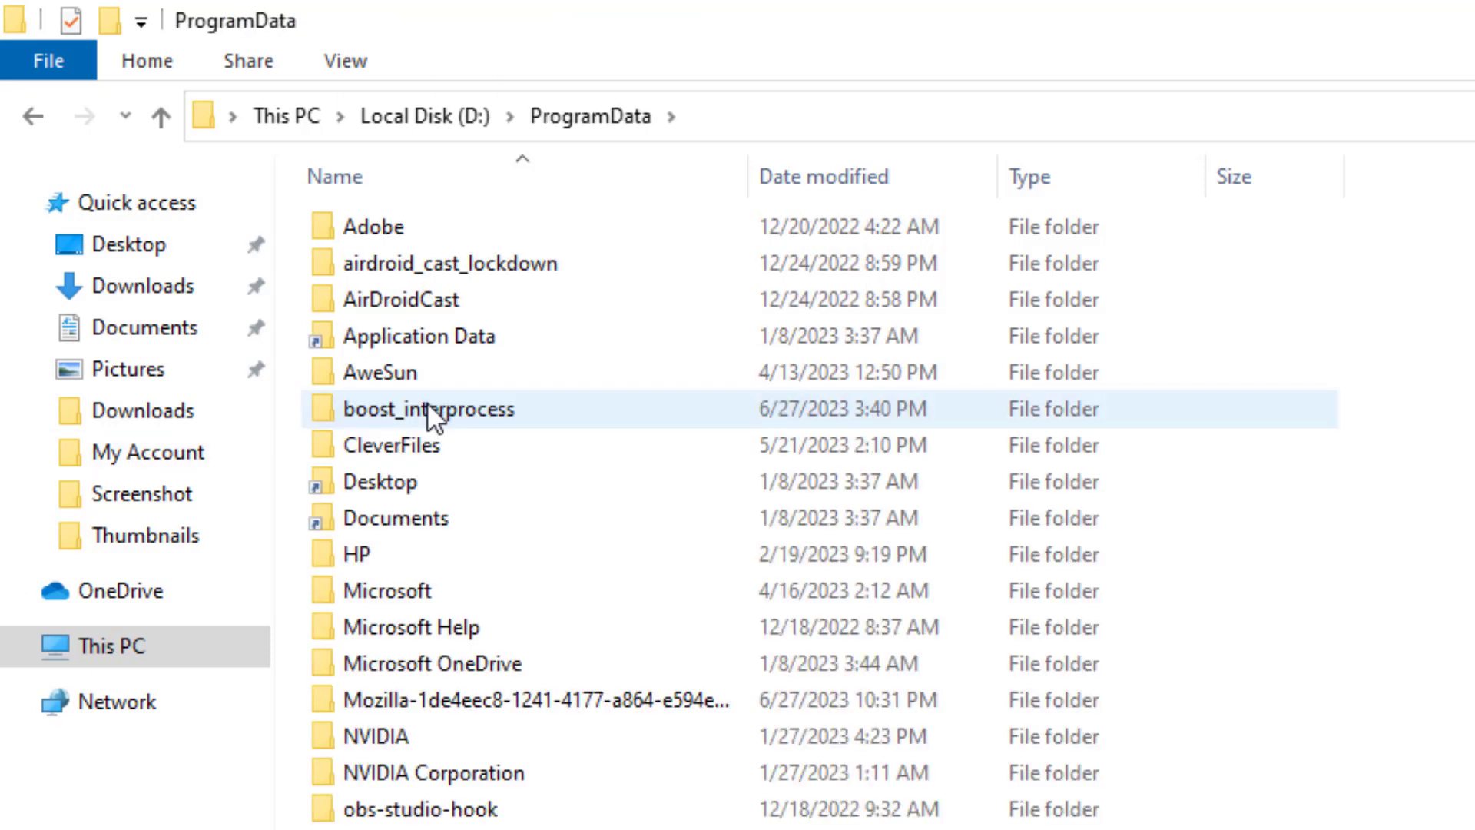
left_click(33, 119)
left_click(395, 453)
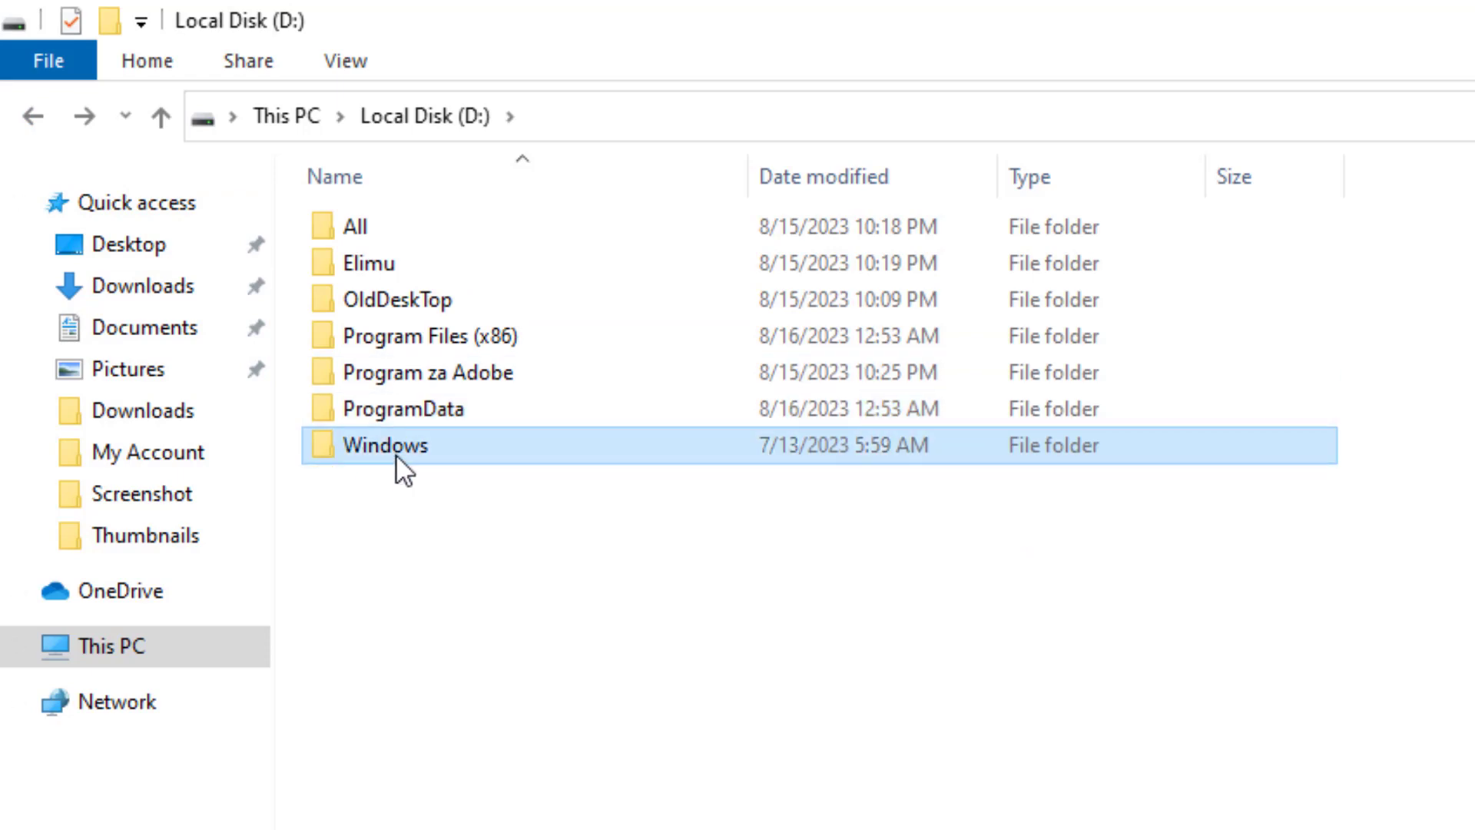
left_click(376, 418)
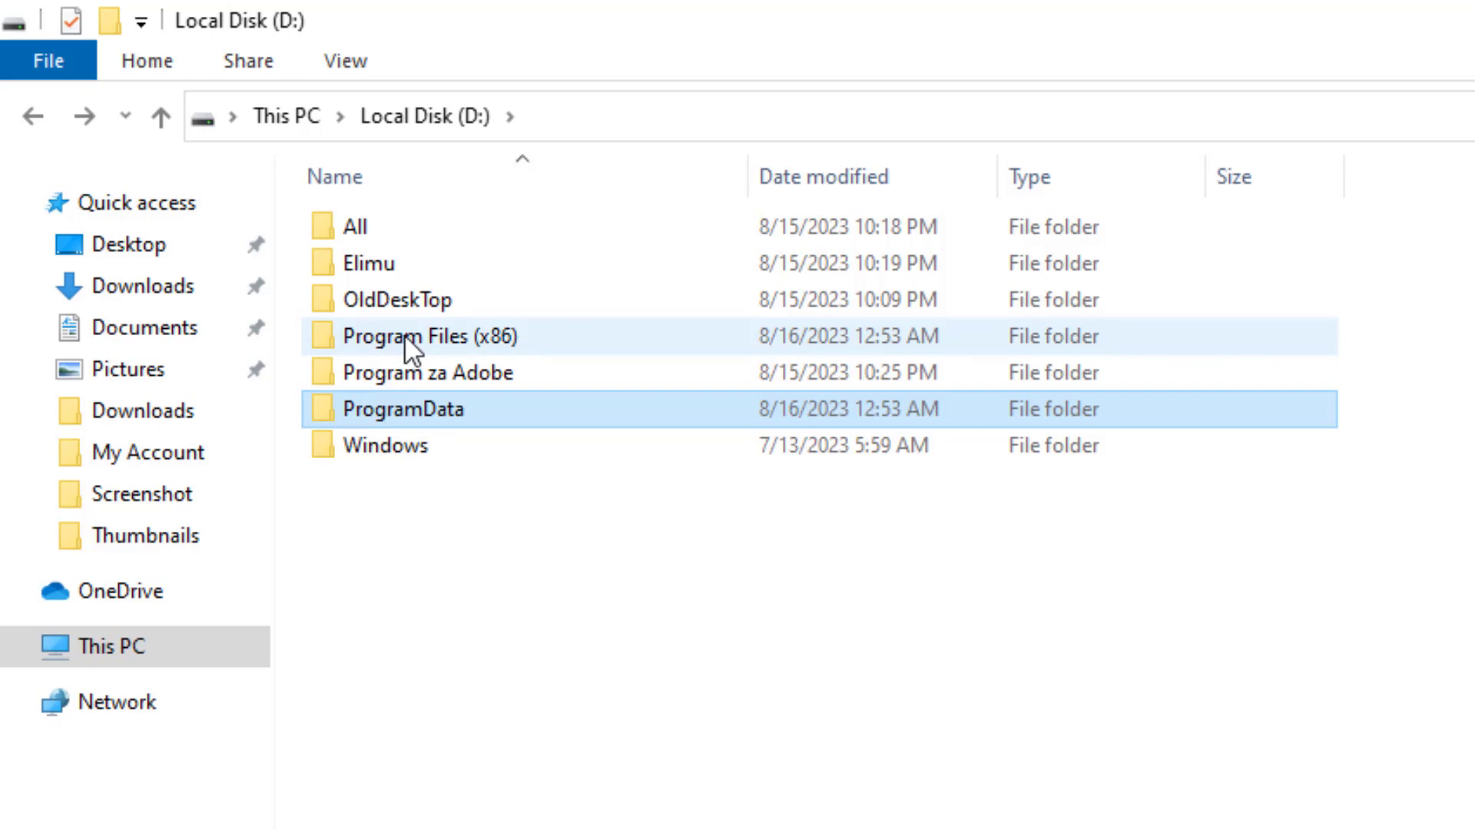
mouse_move(404, 335)
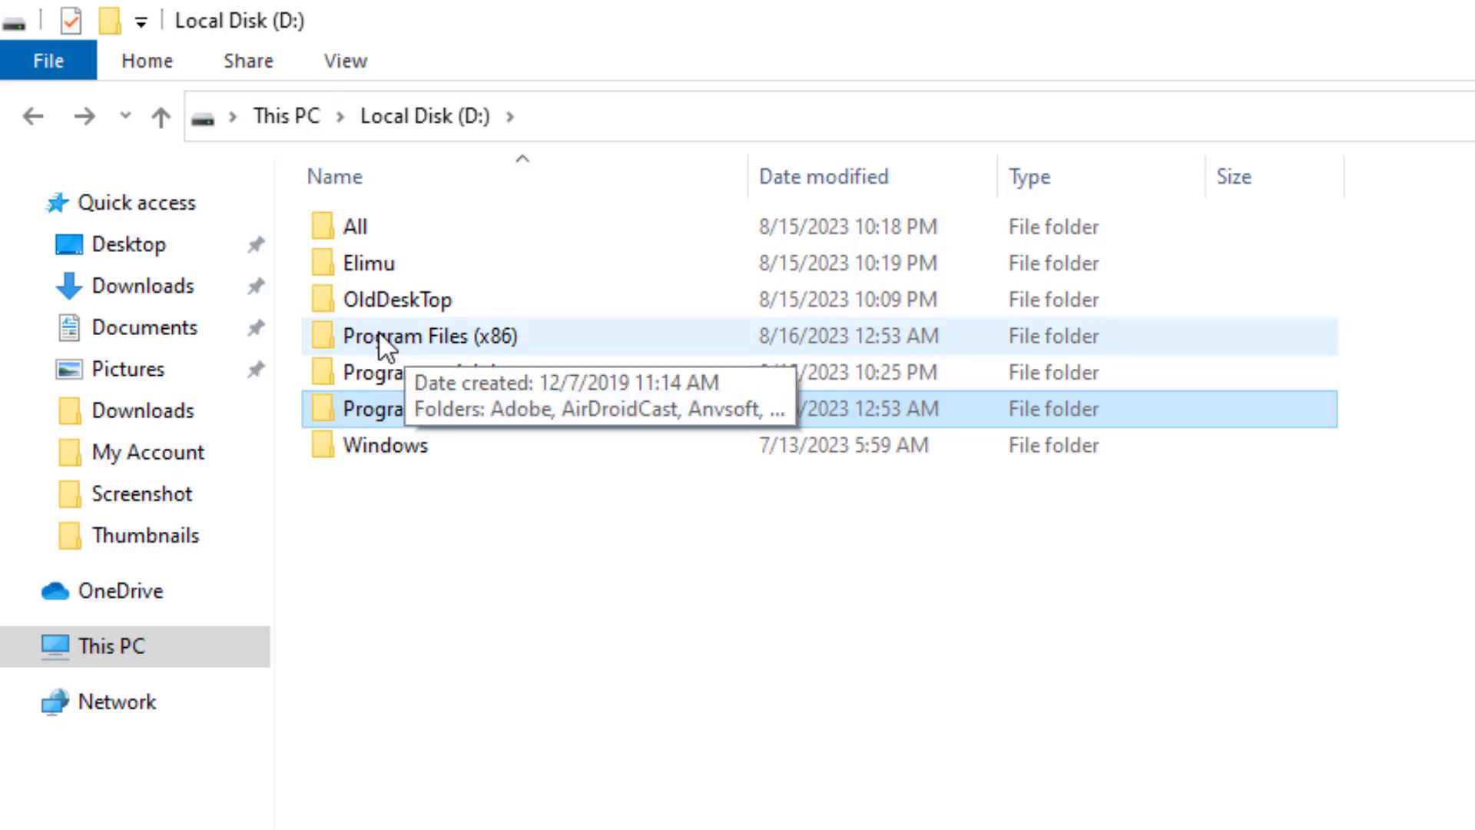
left_click(382, 344)
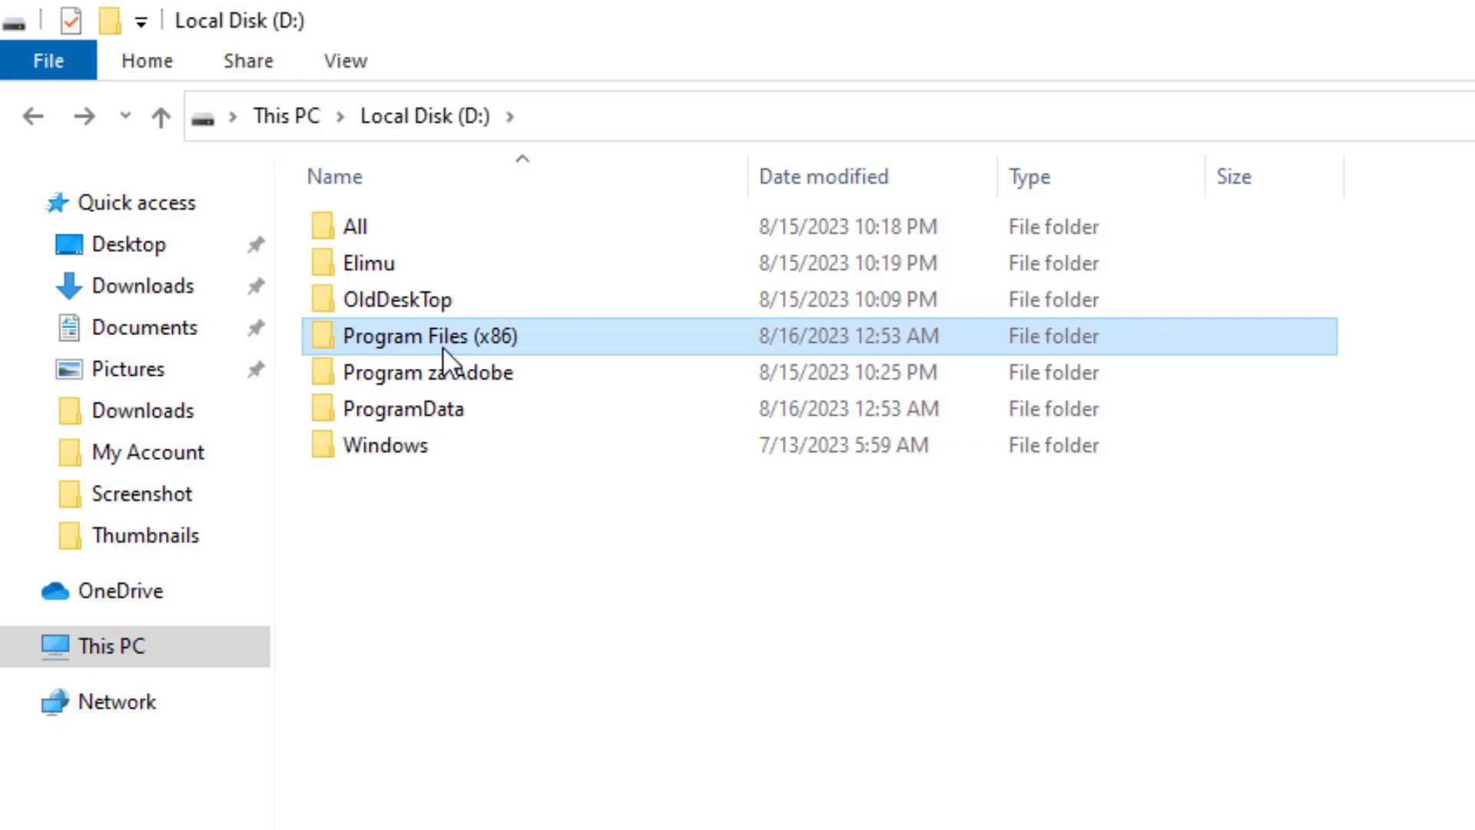
mouse_move(427, 338)
mouse_move(438, 369)
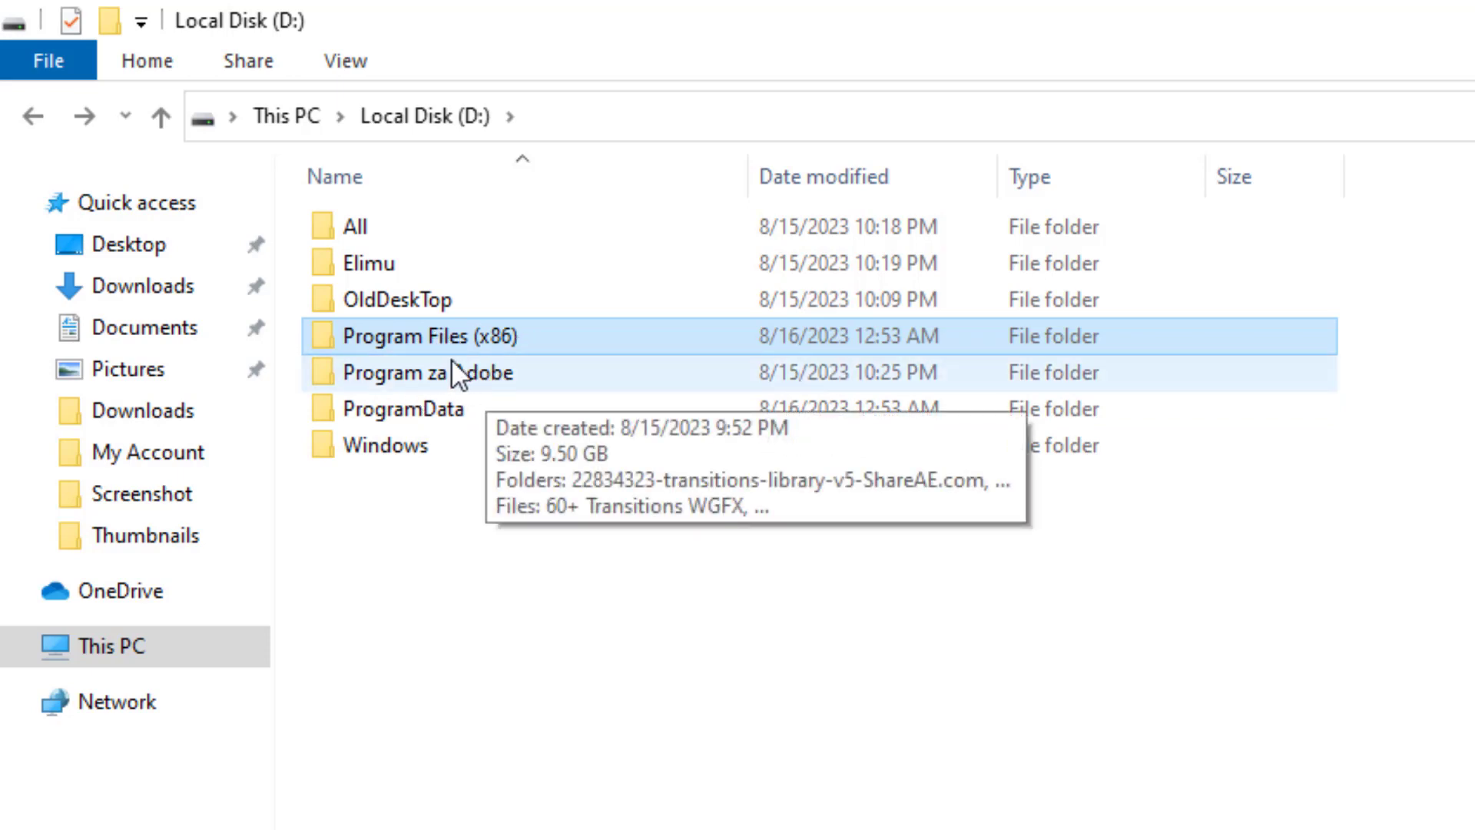
left_click(403, 421)
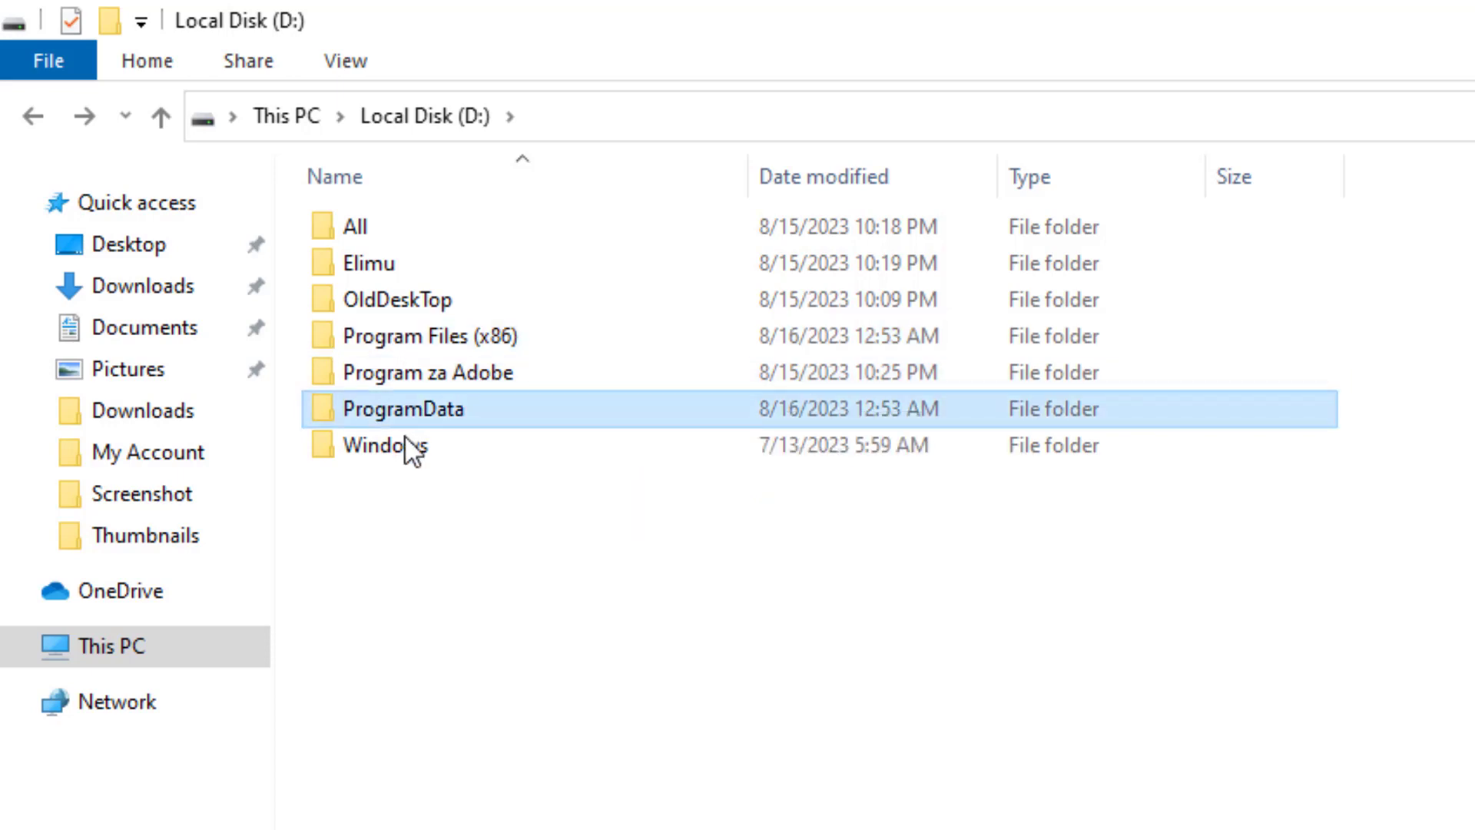
Step: Open the advanced security settings of the Windows folder on drive D and switch to changing its permissions
left_click(406, 439)
right_click(422, 458)
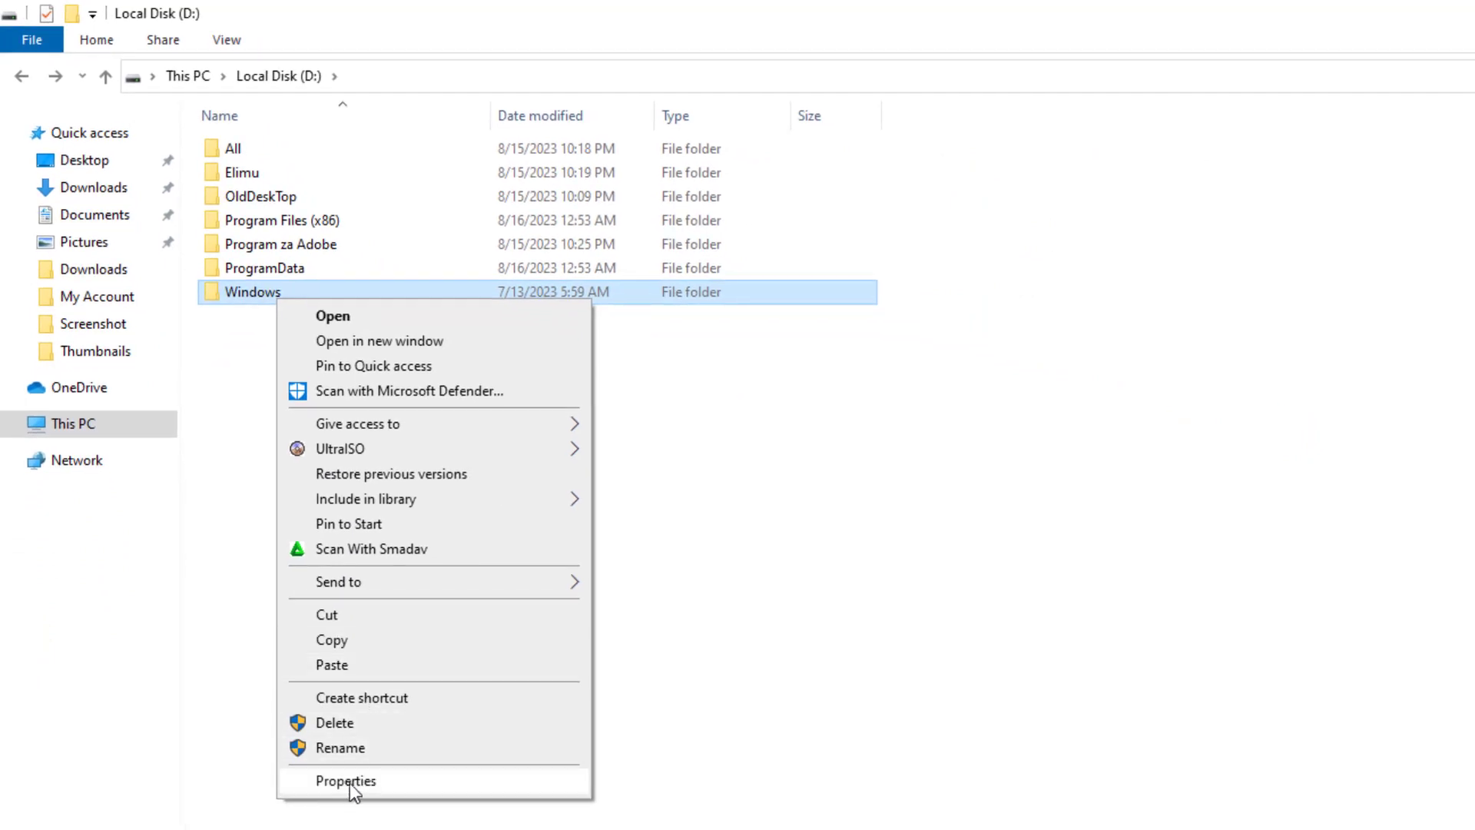
left_click(357, 781)
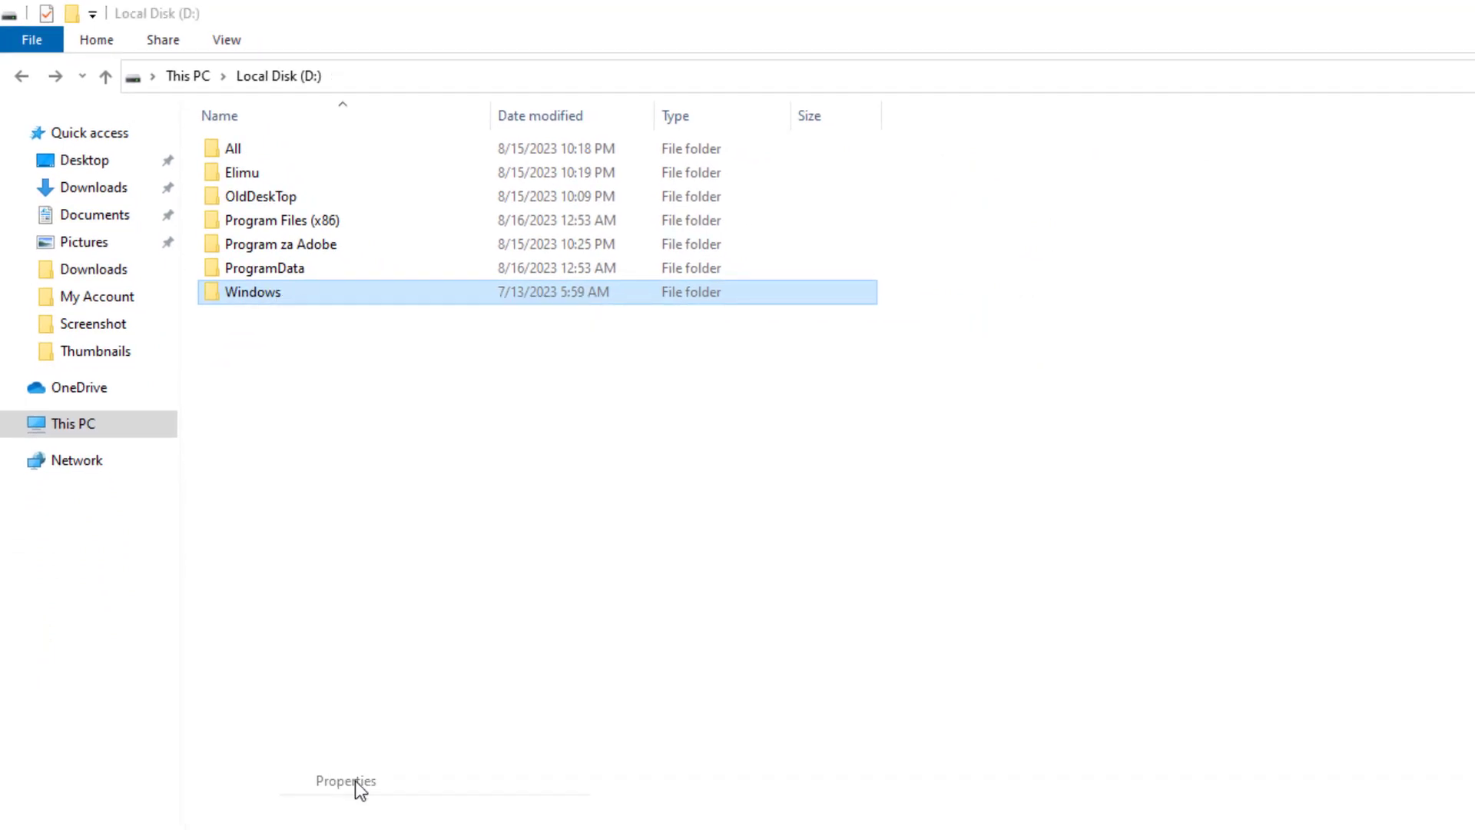
left_click(432, 356)
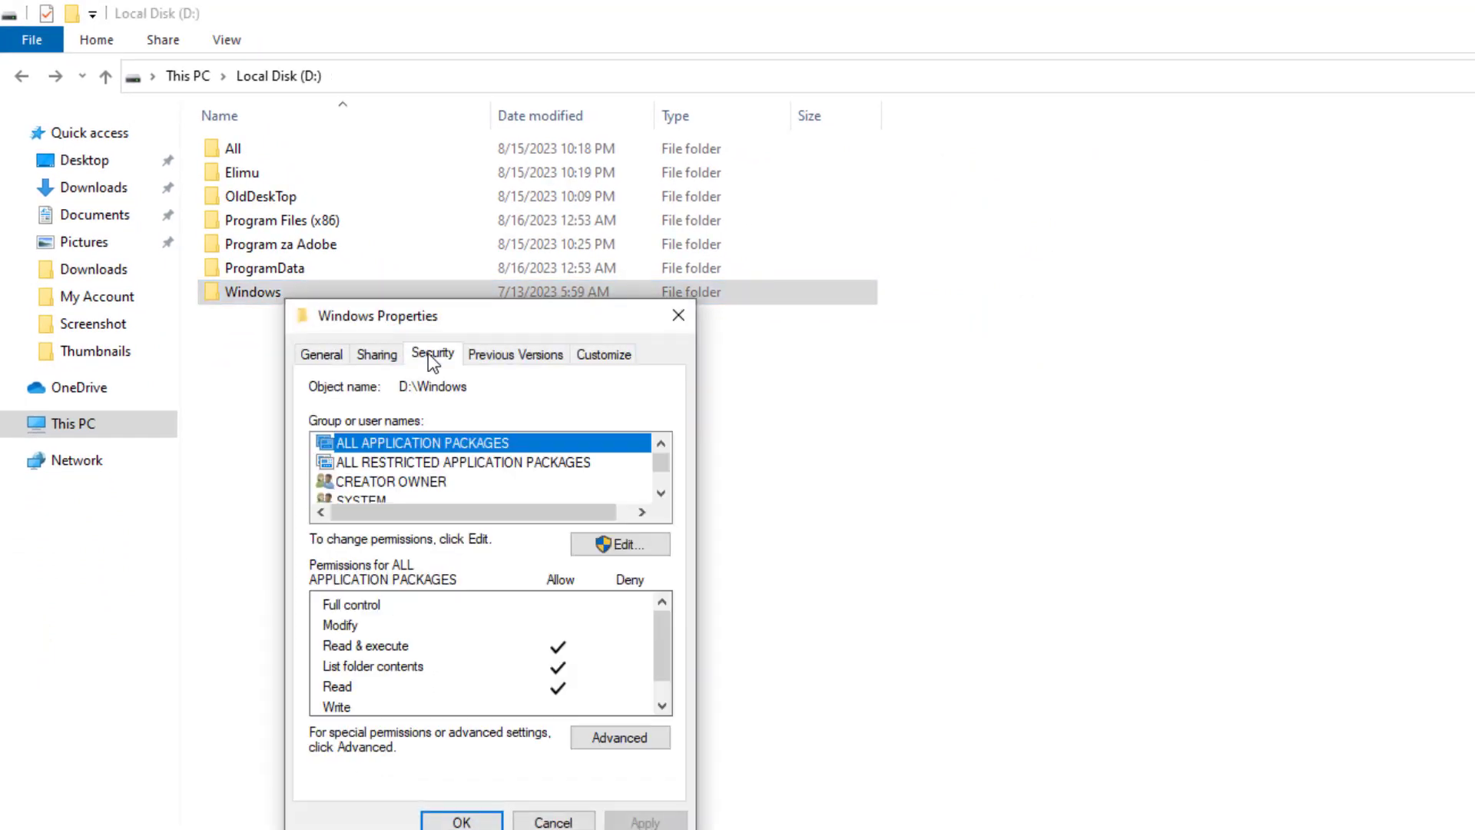
left_click(619, 737)
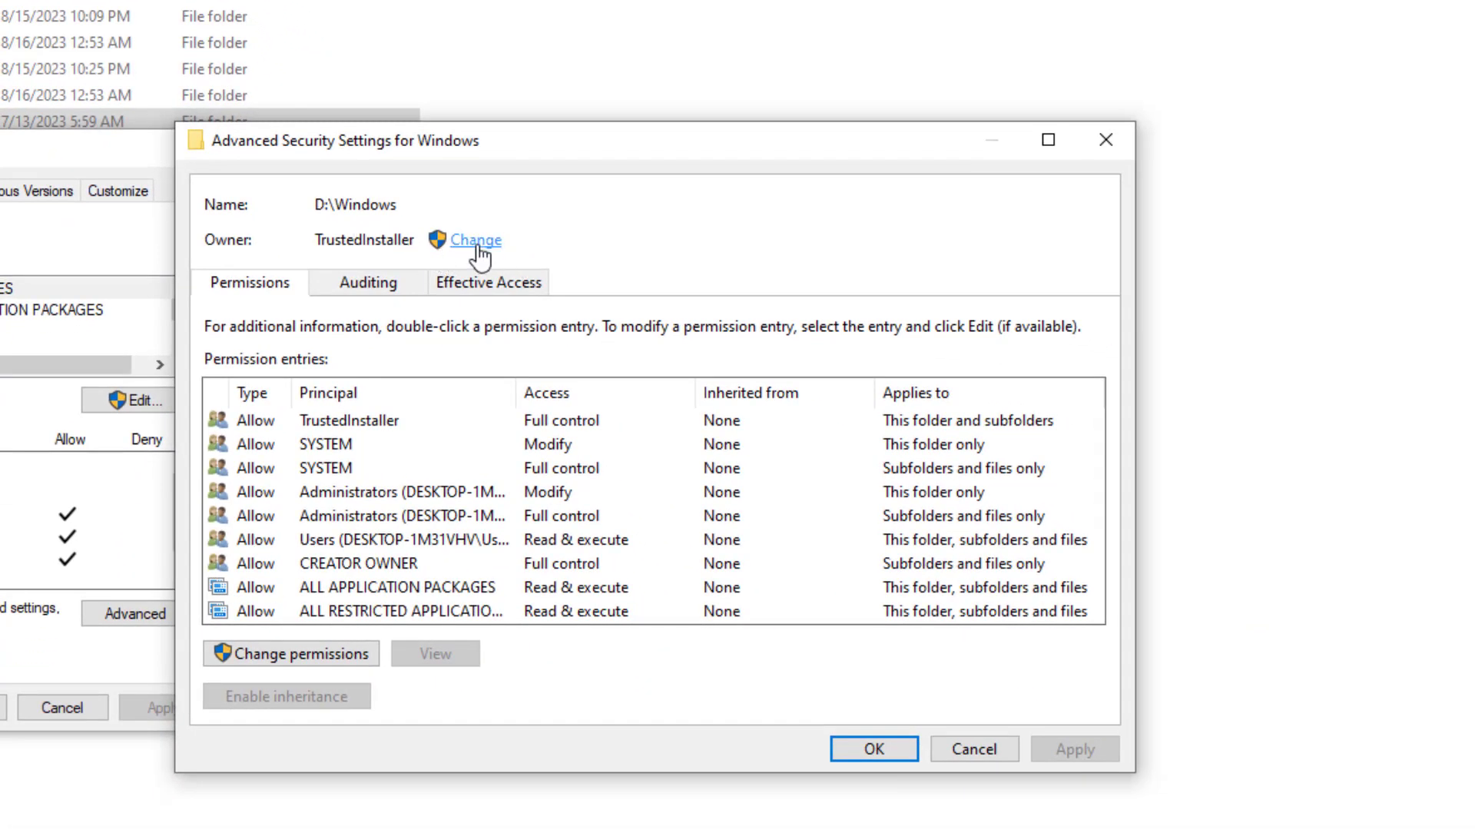
left_click(309, 653)
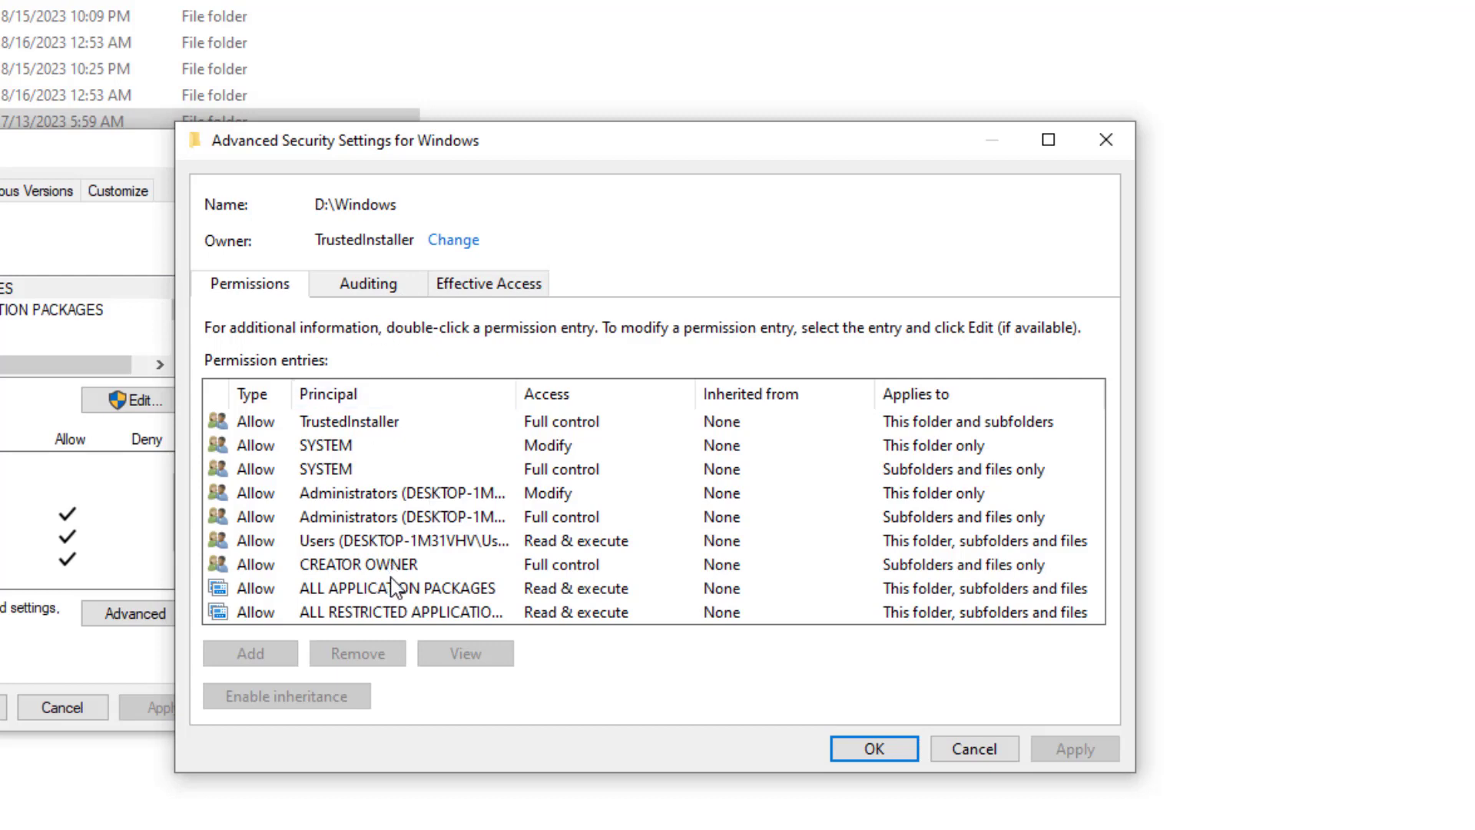
Step: Inspect the Users and Administrators permission entries of the Windows folder
left_click(409, 542)
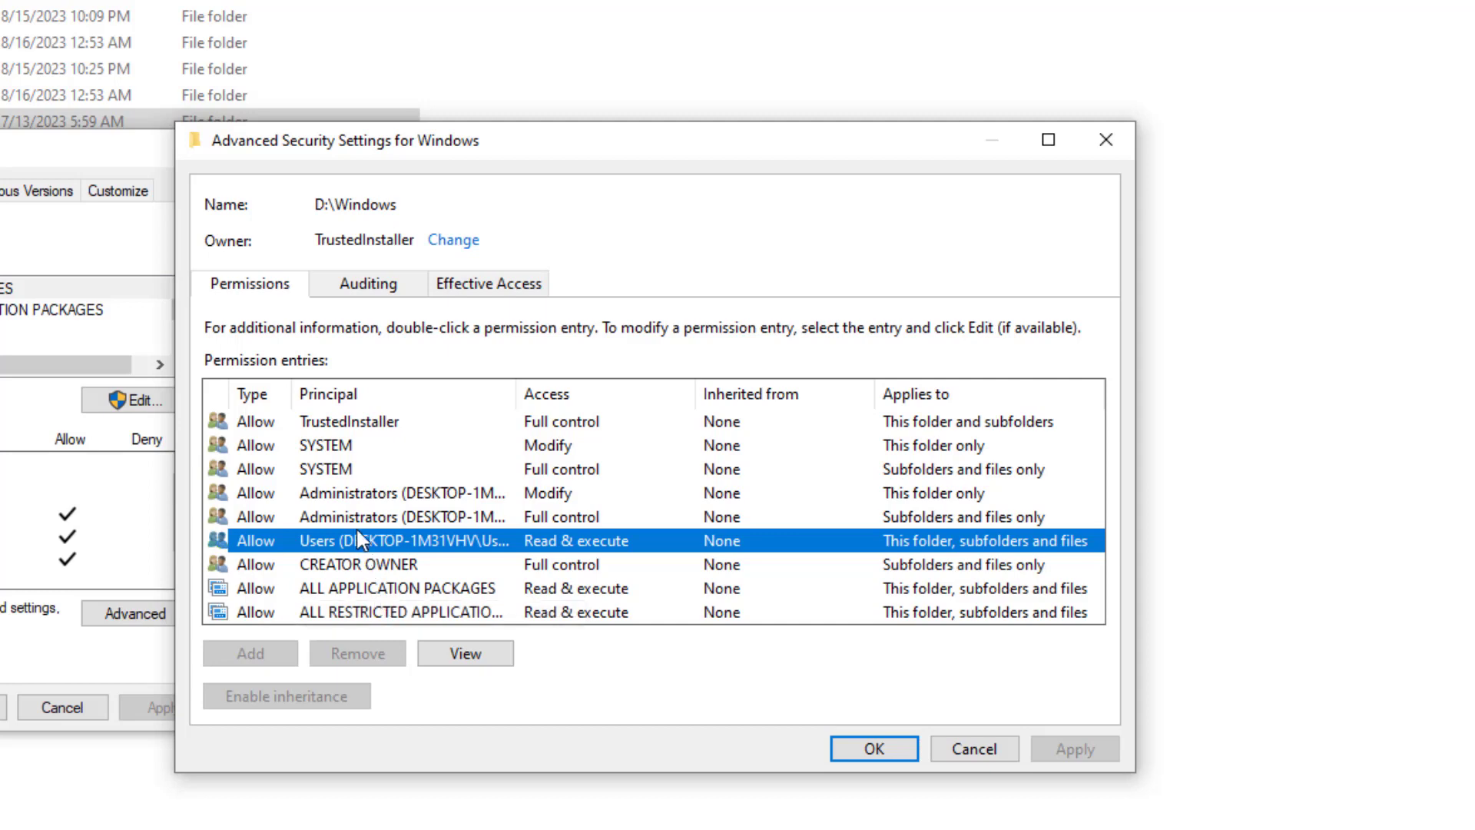
left_click(352, 510)
left_click(354, 498)
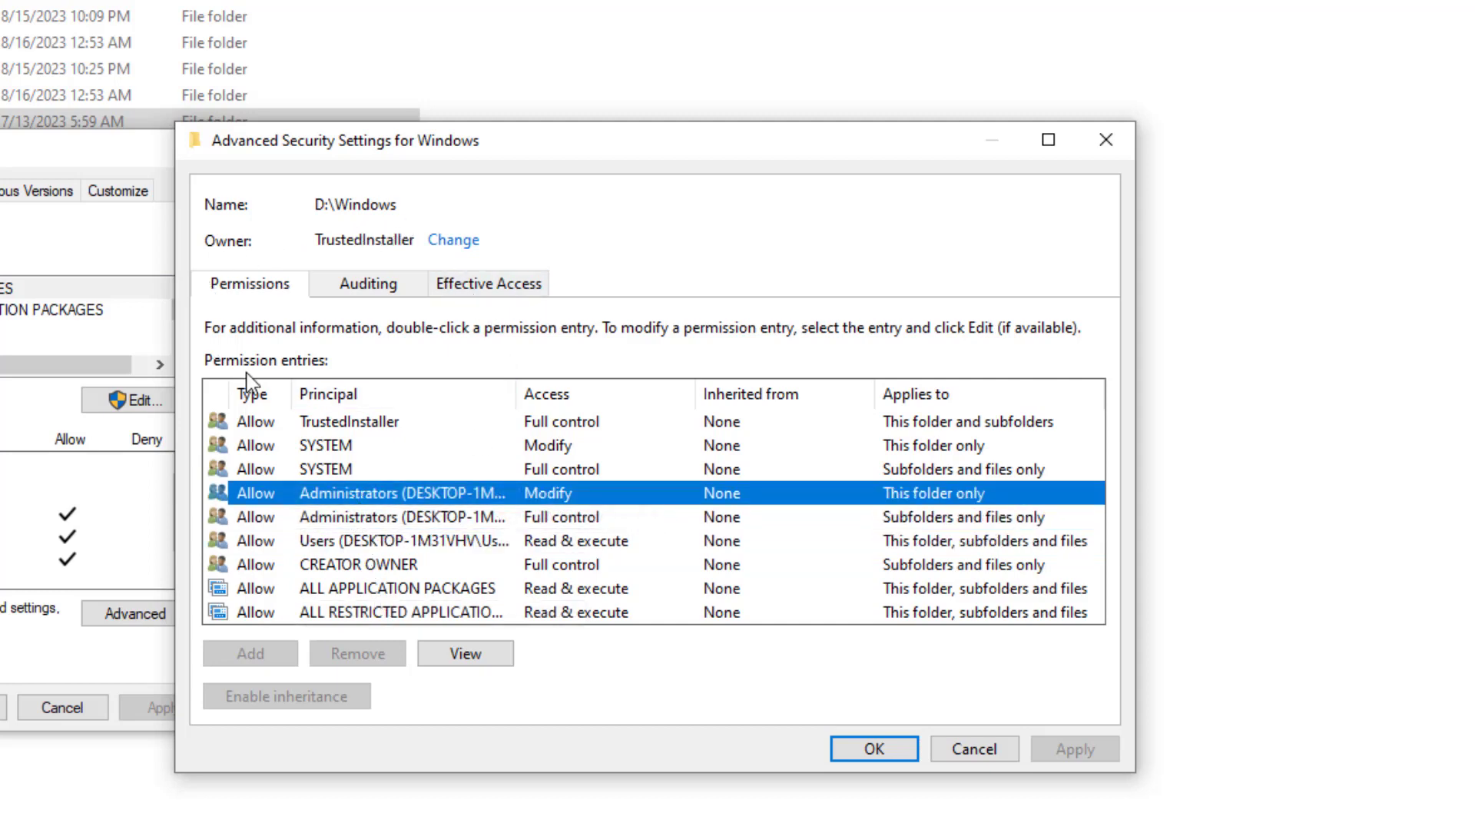
Step: Change the owner of the D:\Windows folder to the Administrators group, apply it and close the folder's security windows
left_click(442, 242)
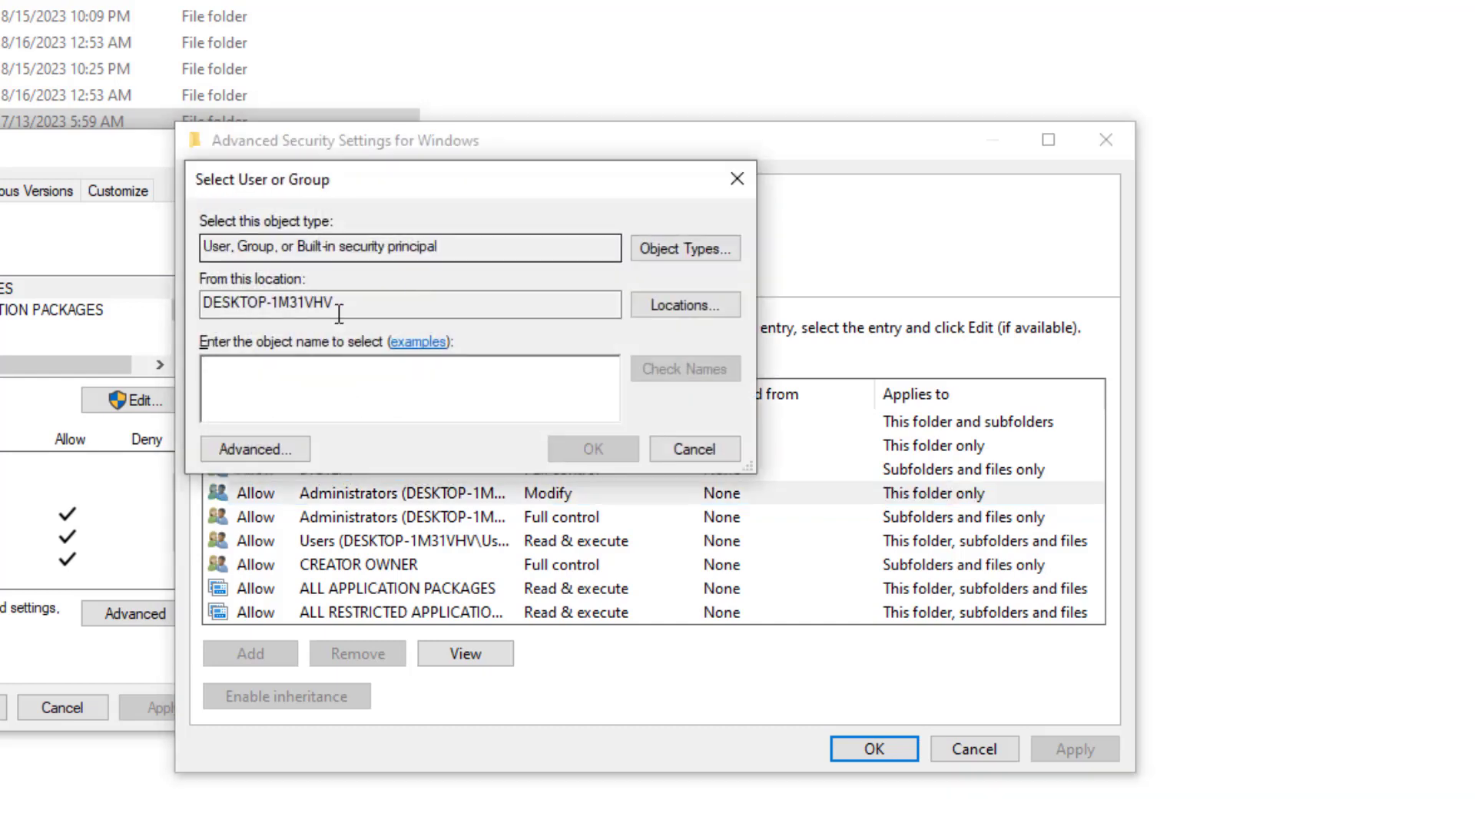
left_click(257, 451)
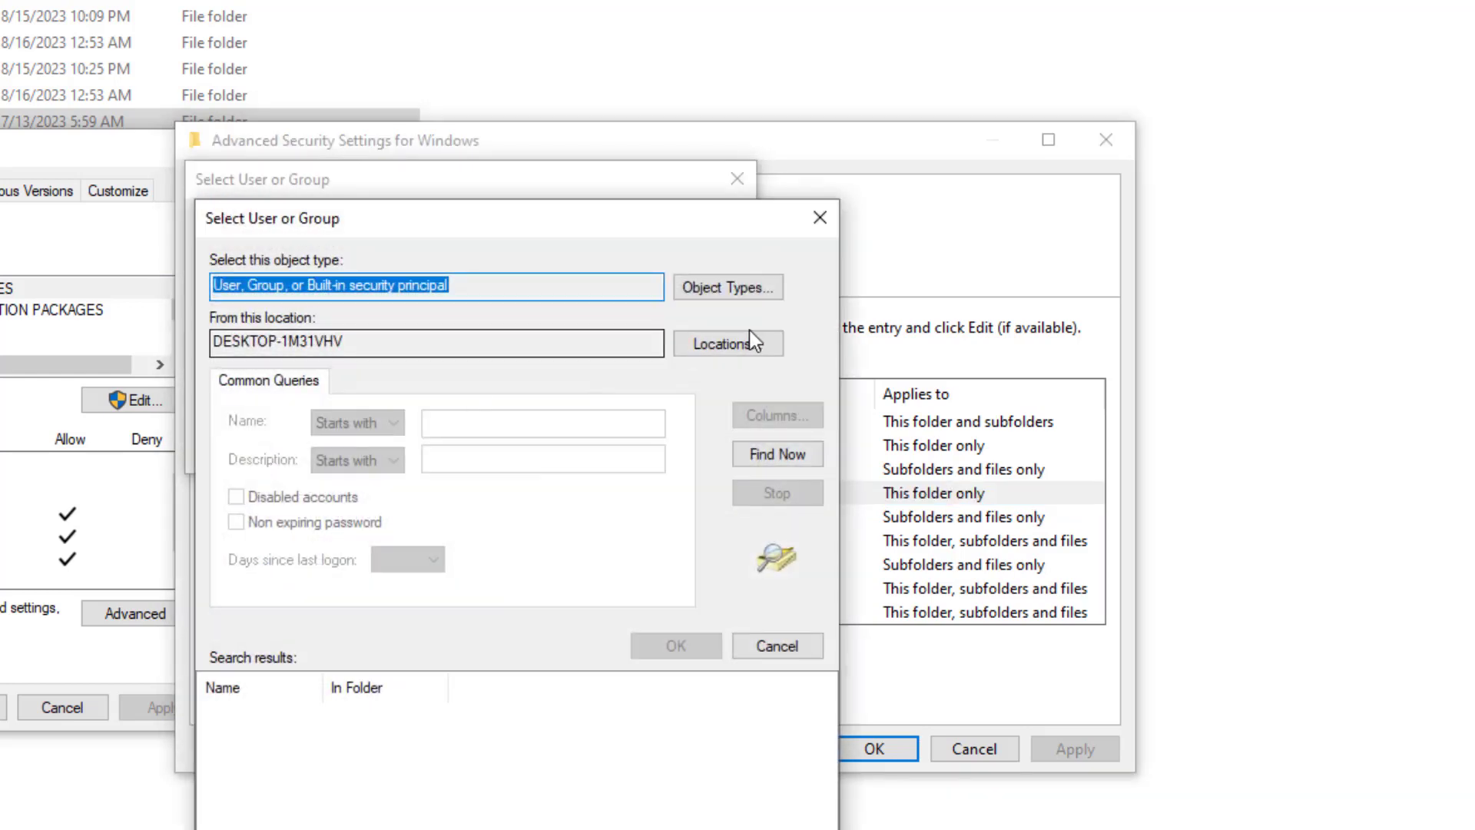
left_click(785, 456)
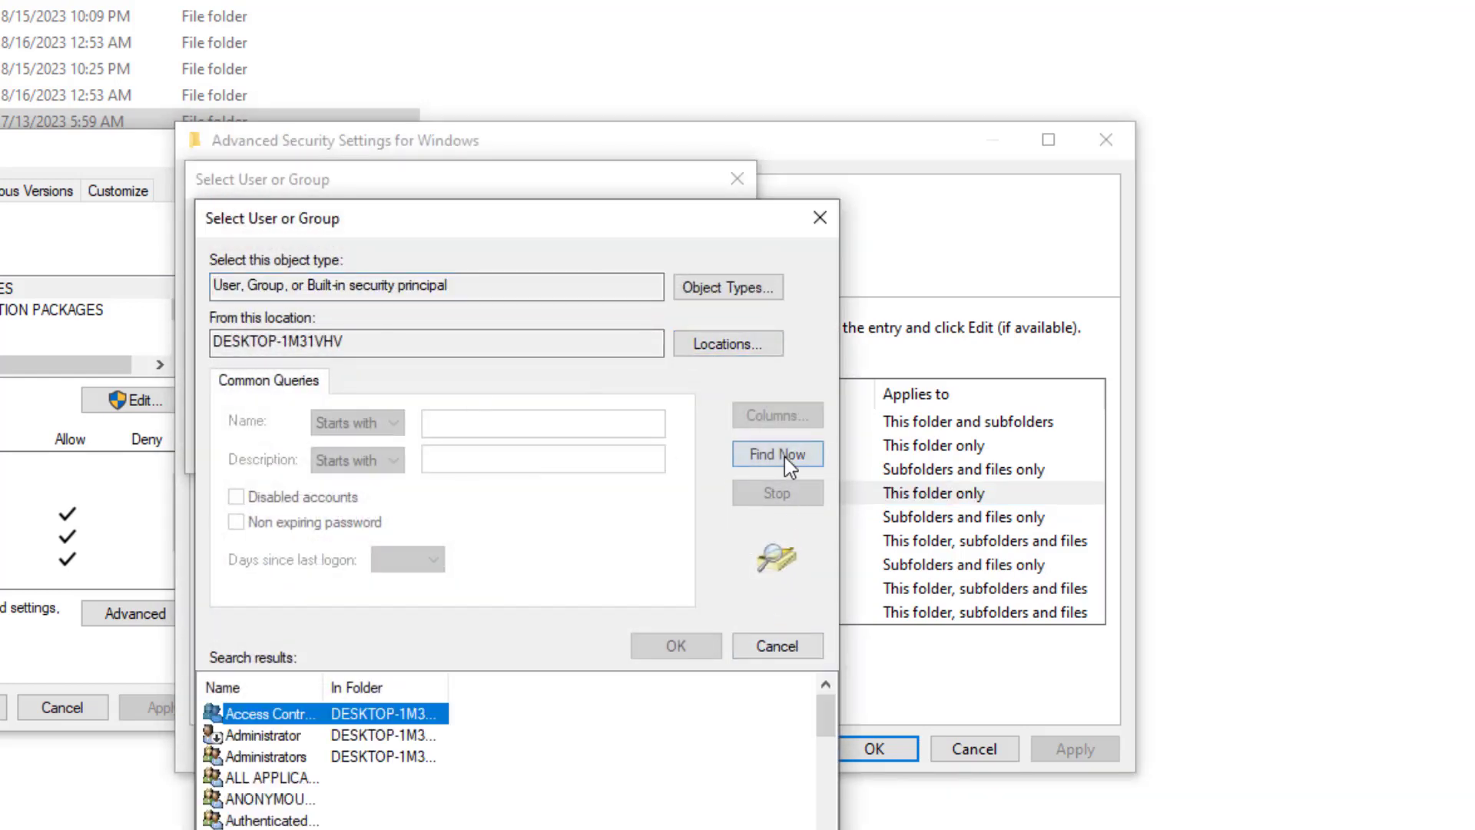
left_click(269, 759)
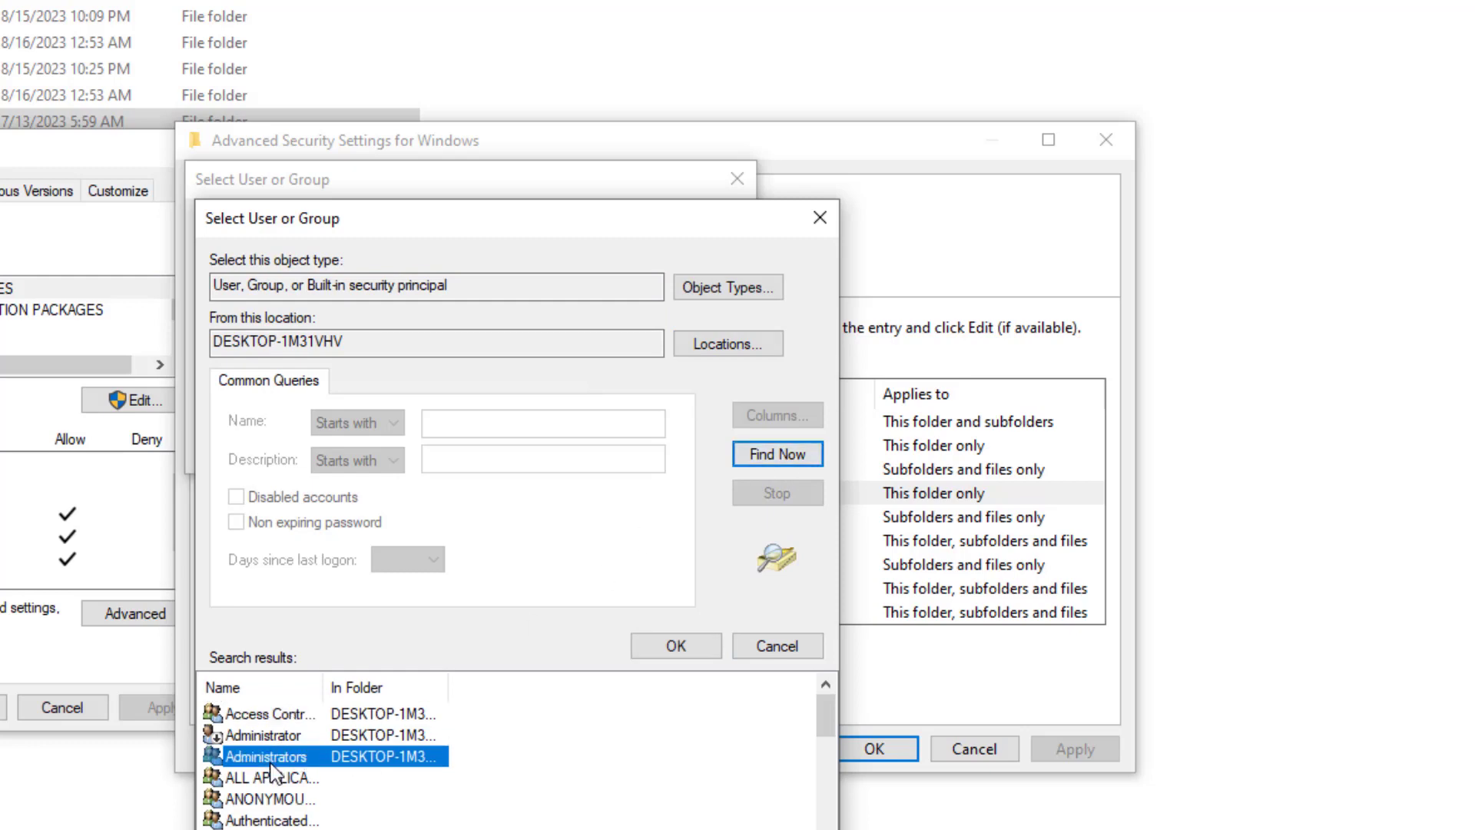
left_click(671, 644)
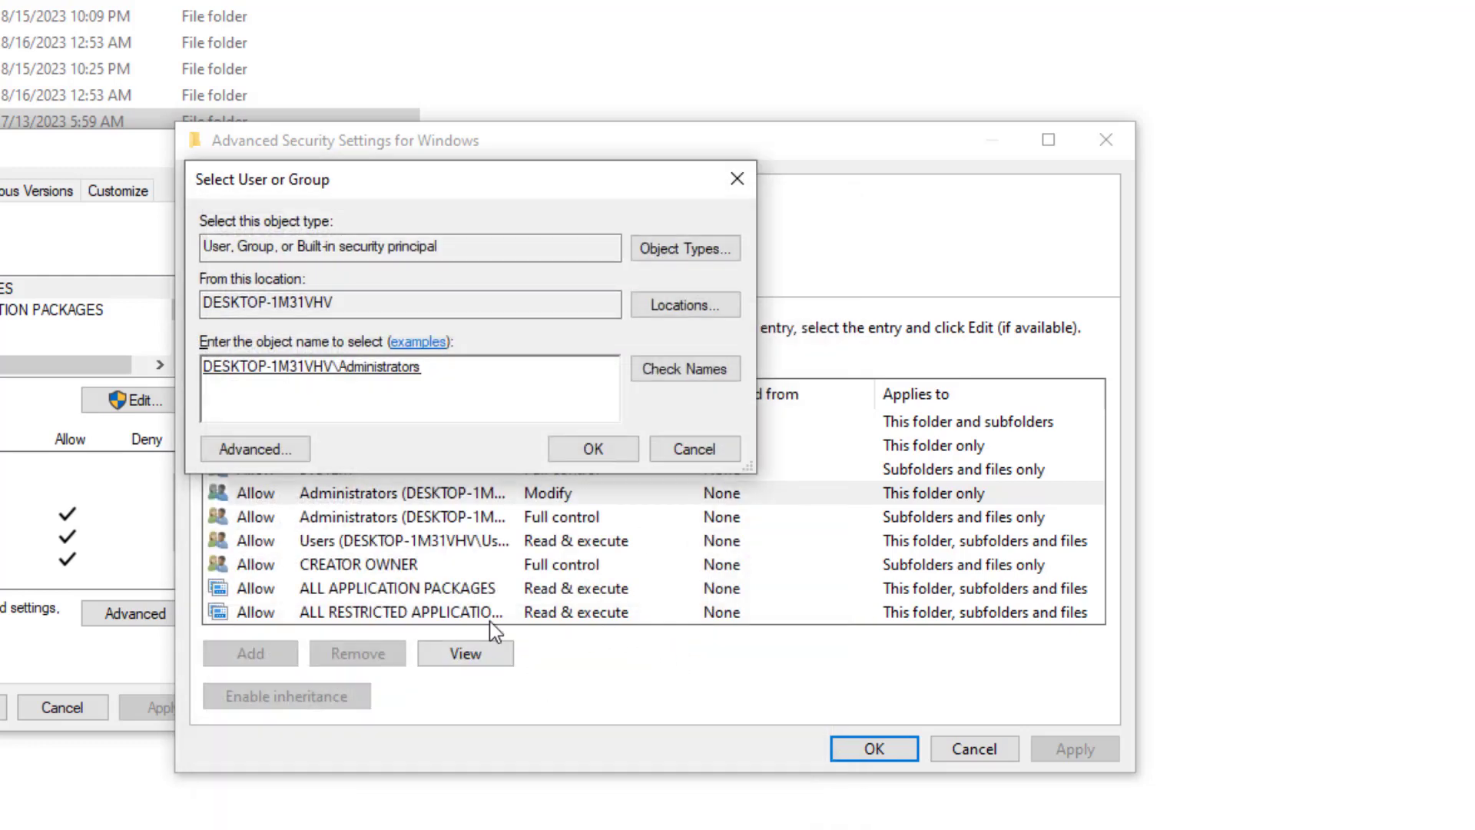
left_click(589, 451)
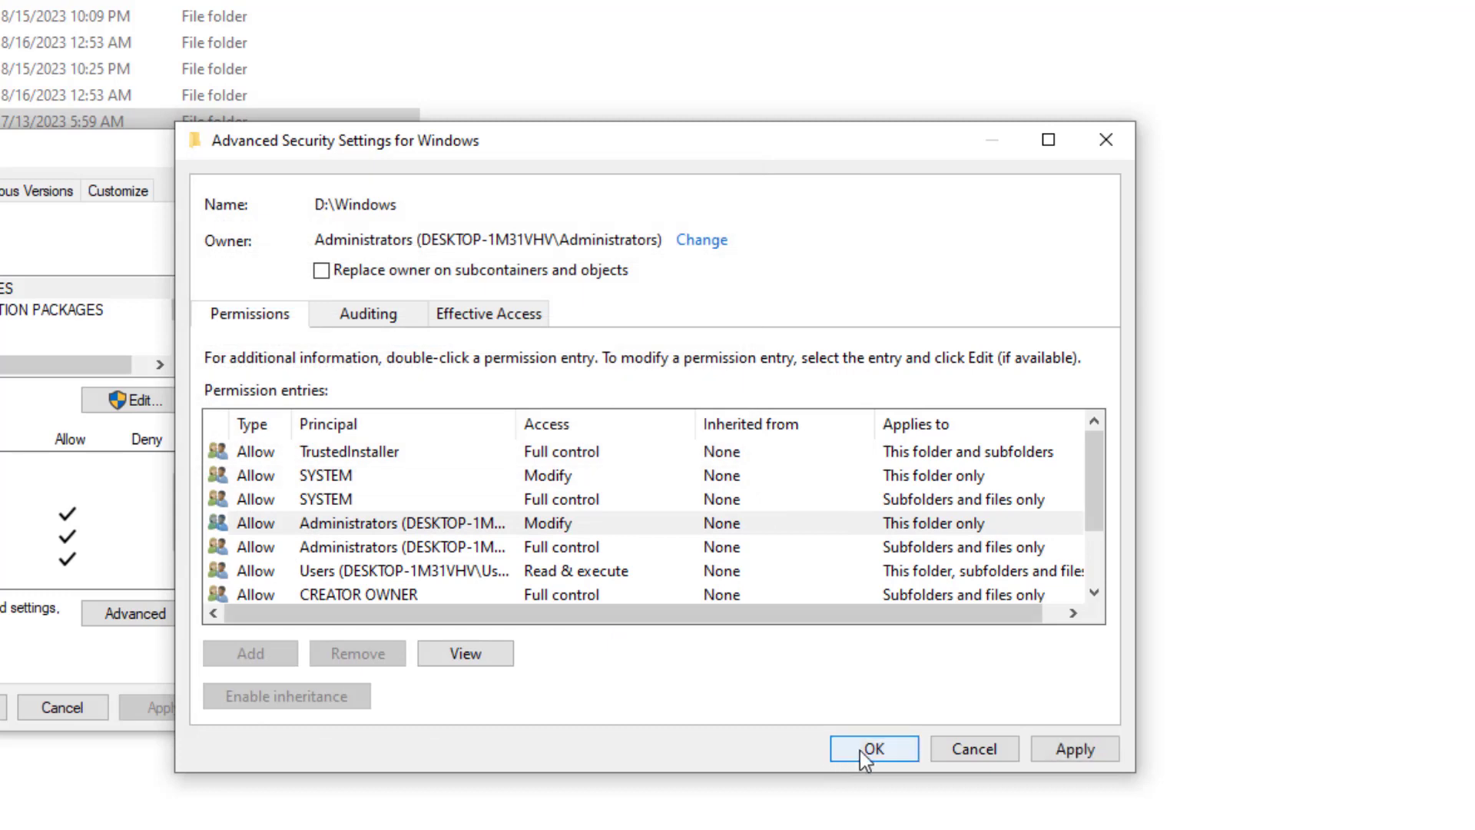
left_click(874, 748)
left_click(63, 709)
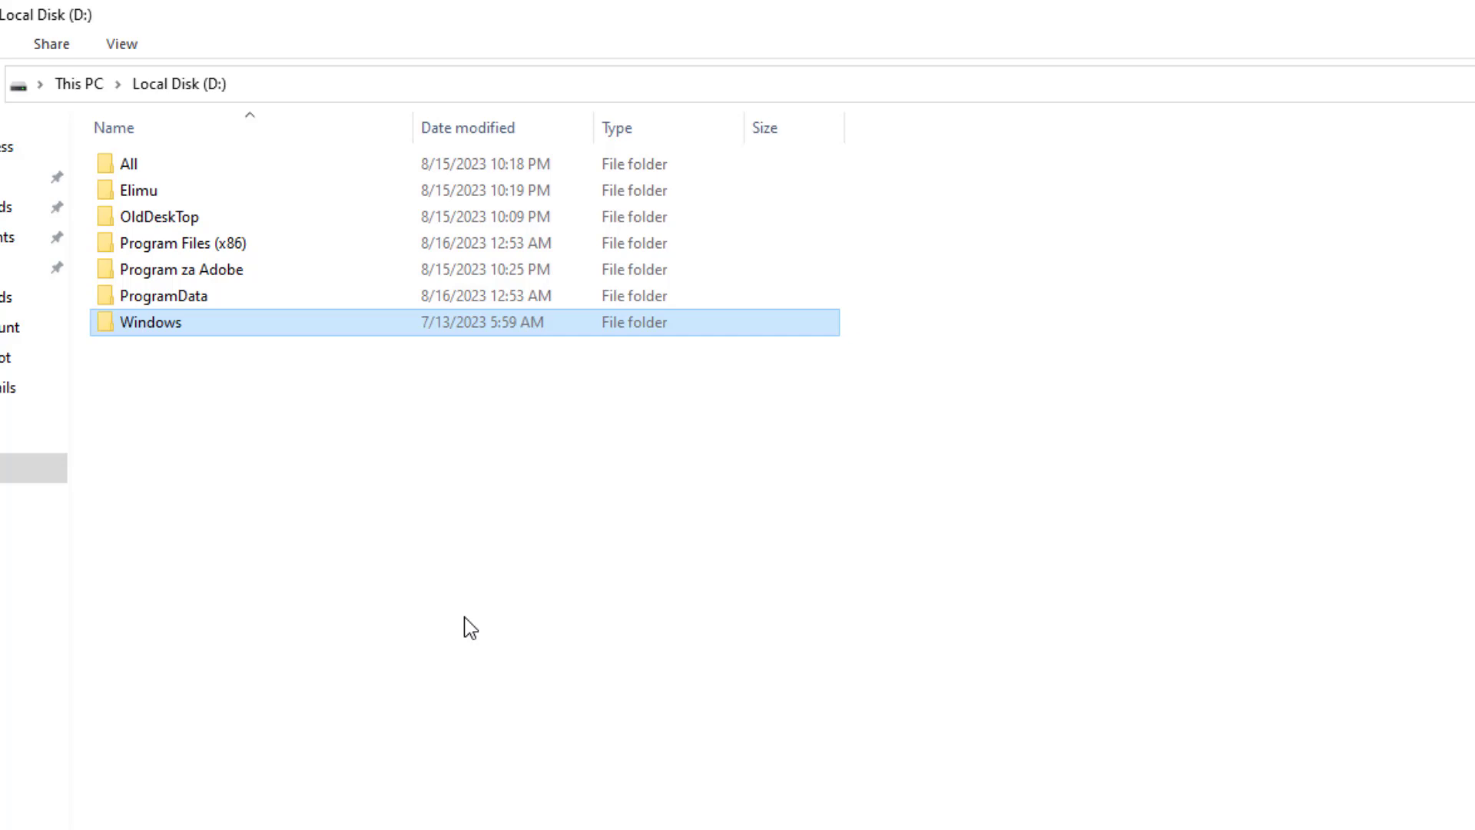
Step: Try to delete the Windows folder from drive D, then cancel the deletion
left_click(471, 628)
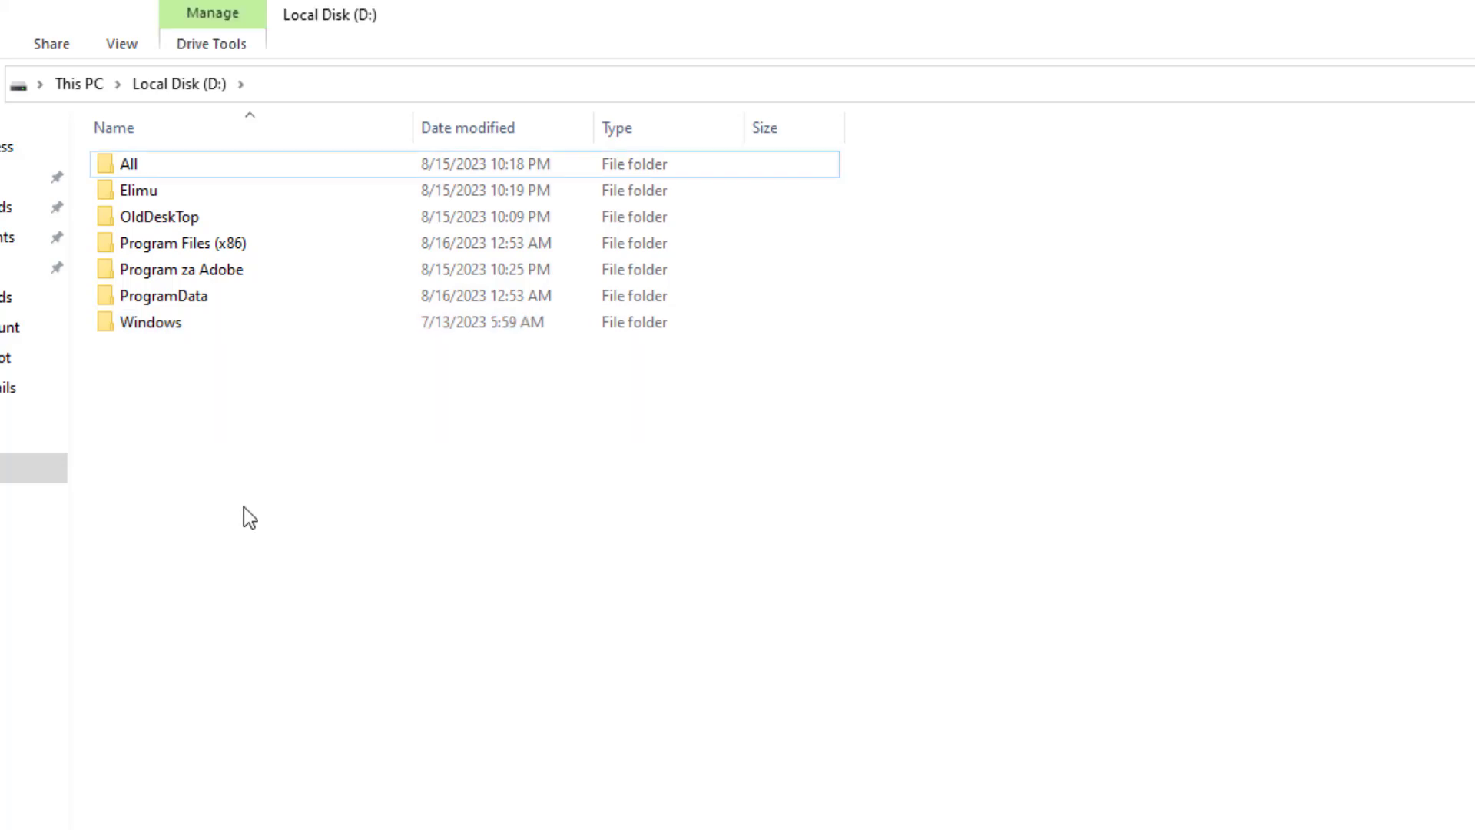
left_click(168, 325)
key("Delete")
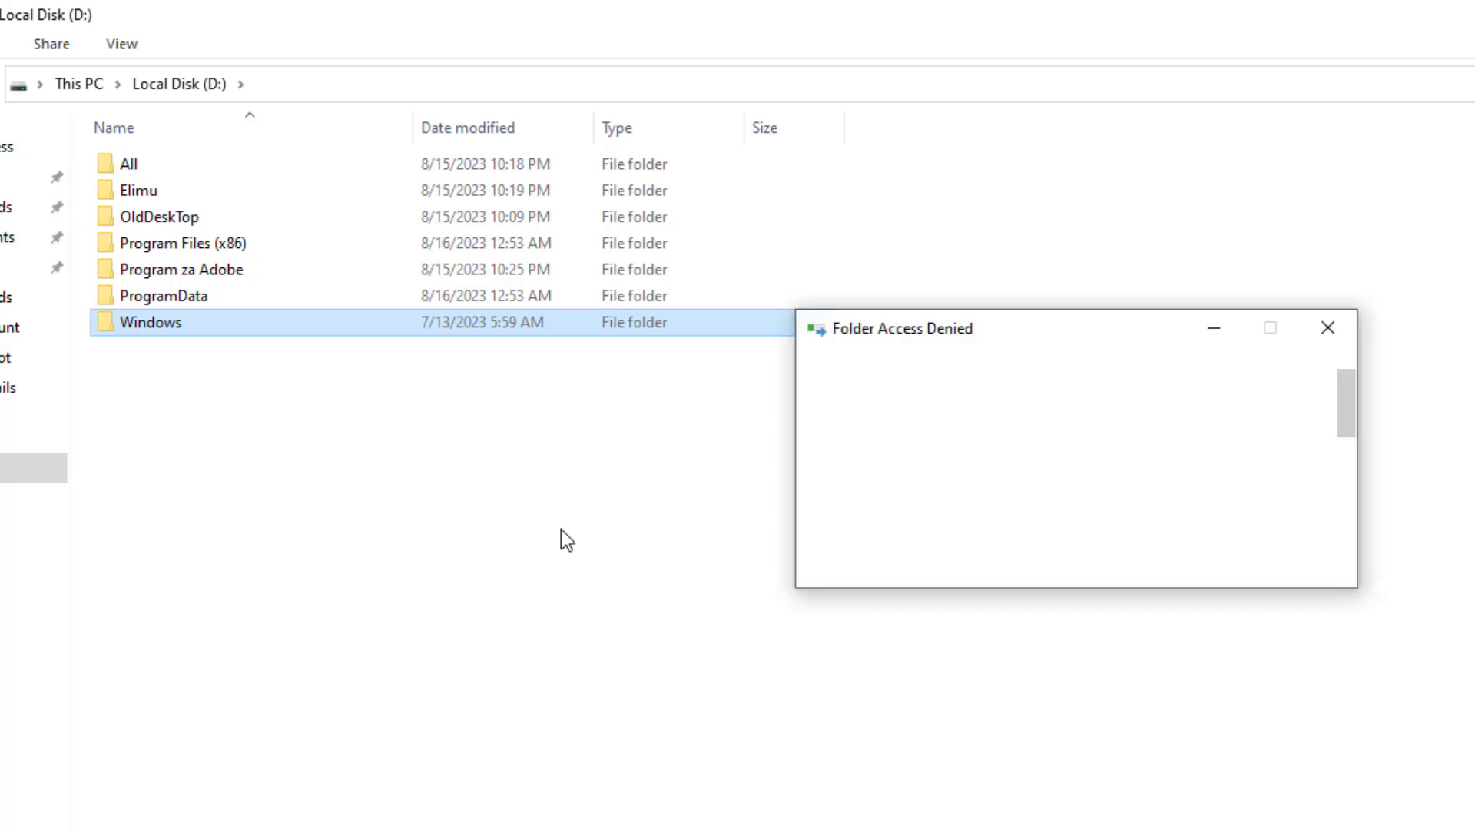
left_click(957, 504)
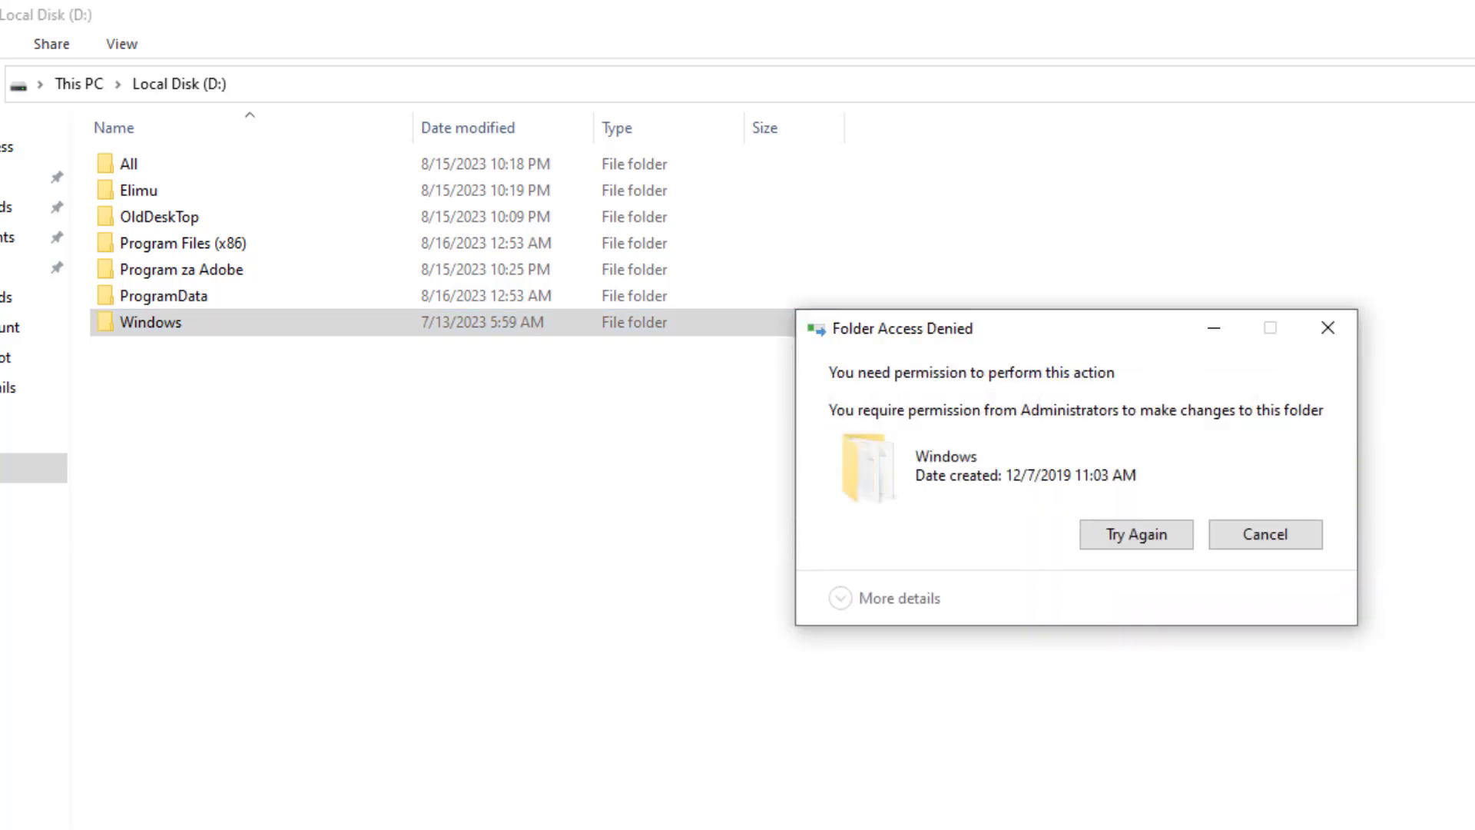
key("Return")
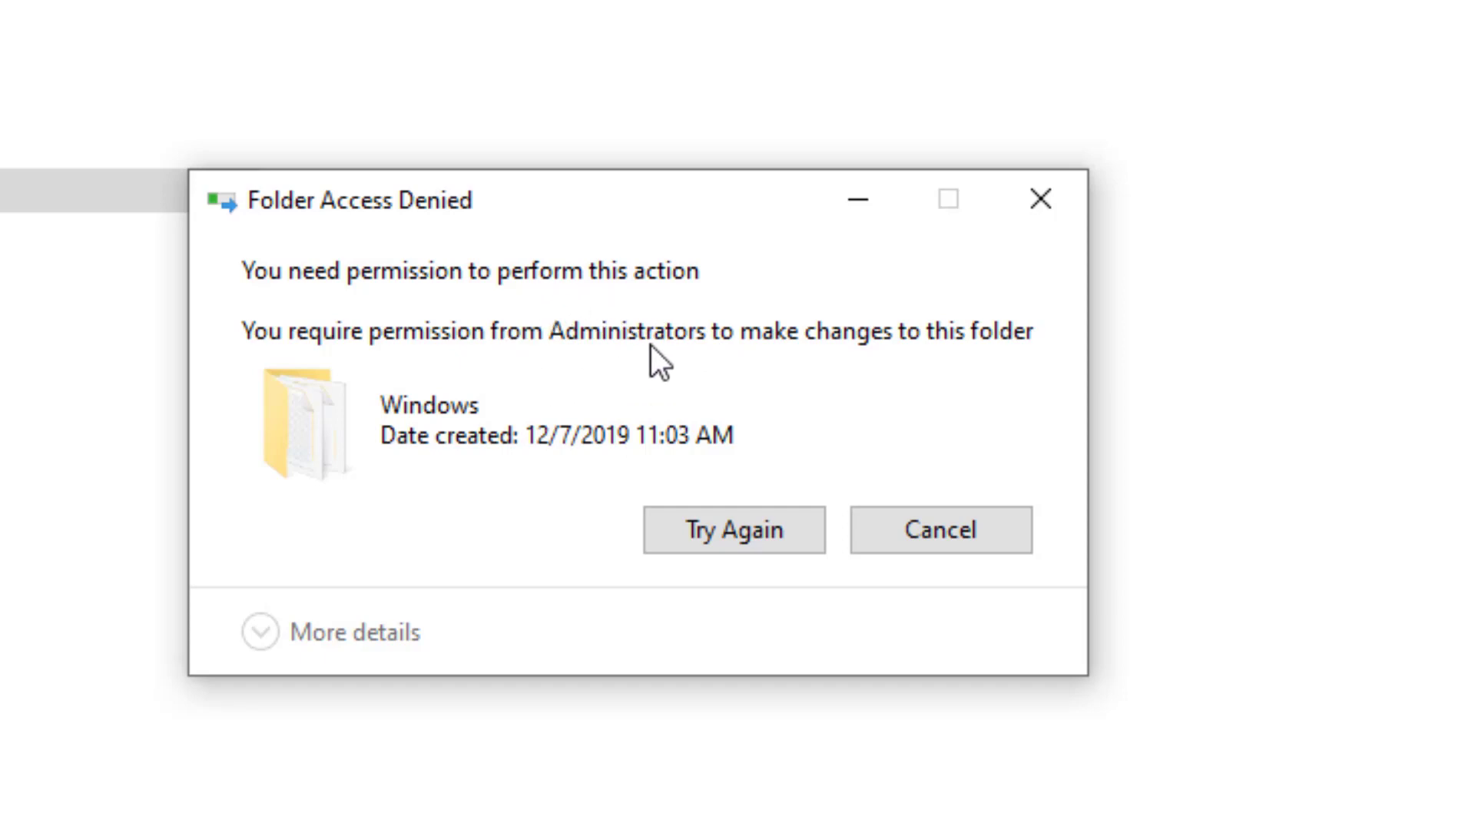
left_click(941, 530)
Step: Reopen the Windows folder's security properties, review its groups, and switch its advanced security settings to changing permissions
right_click(191, 201)
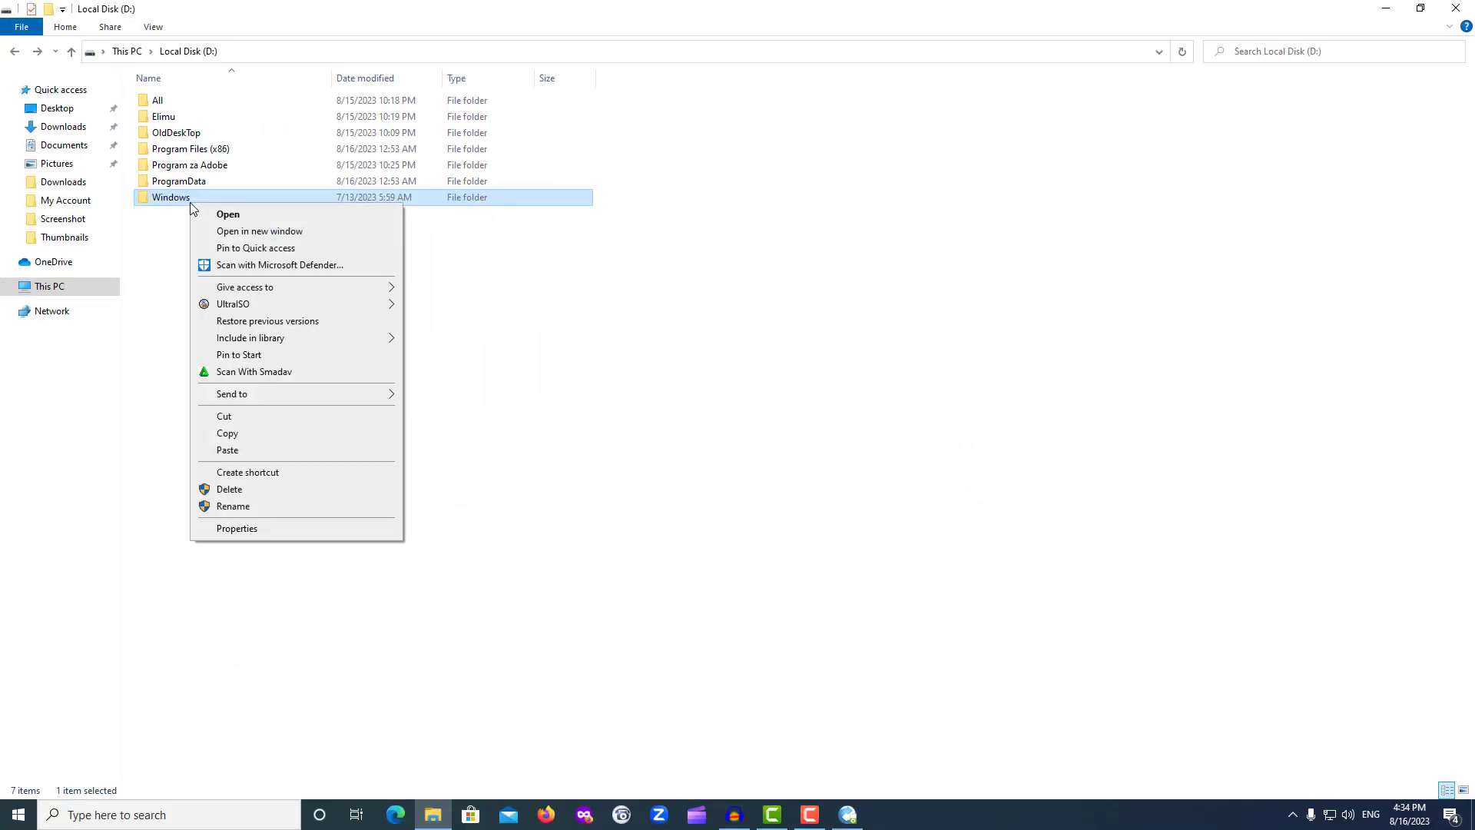
left_click(254, 528)
left_click(296, 240)
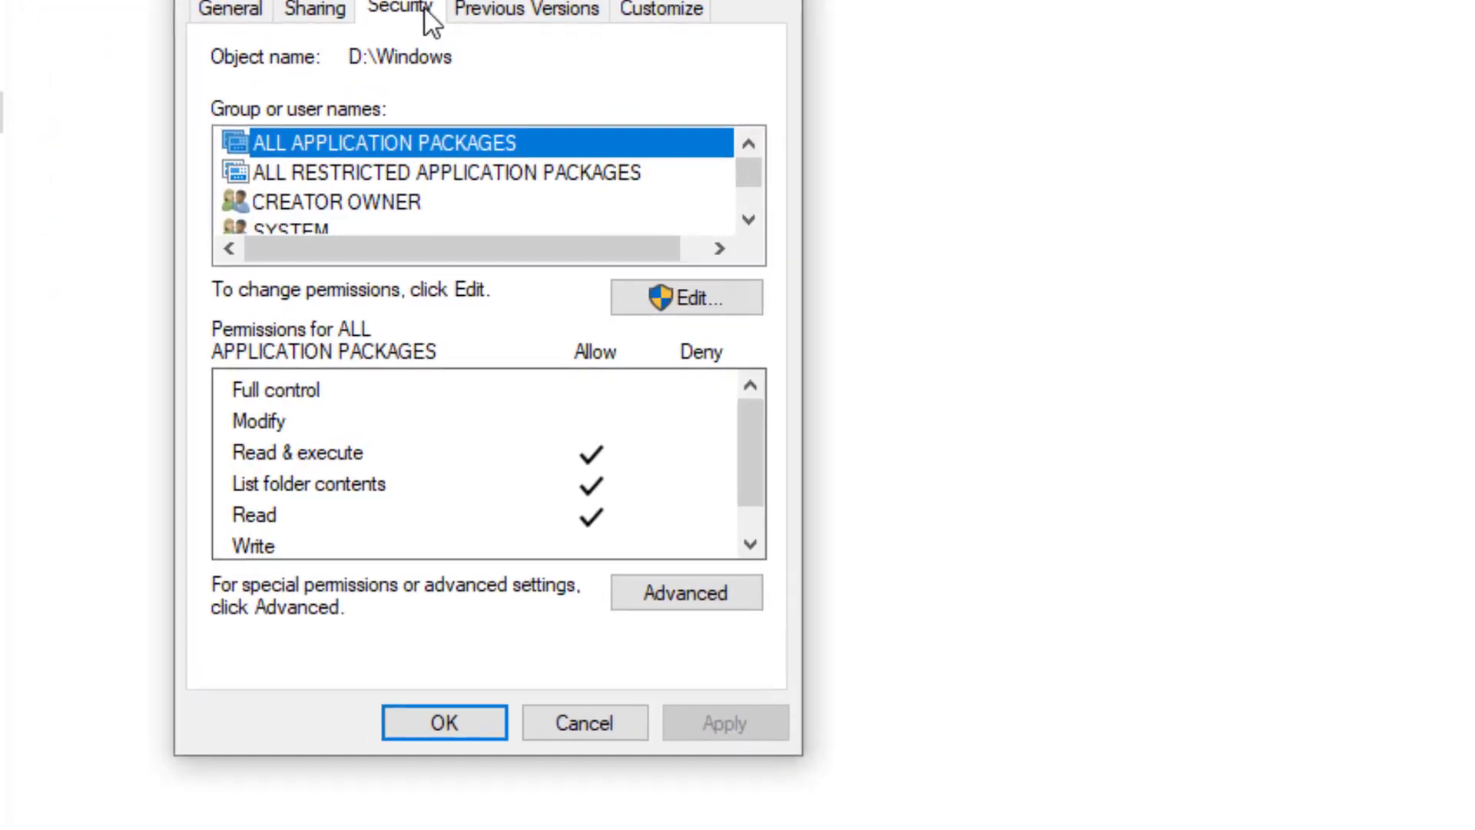
left_click(305, 325)
scroll(305, 325, "down", 2)
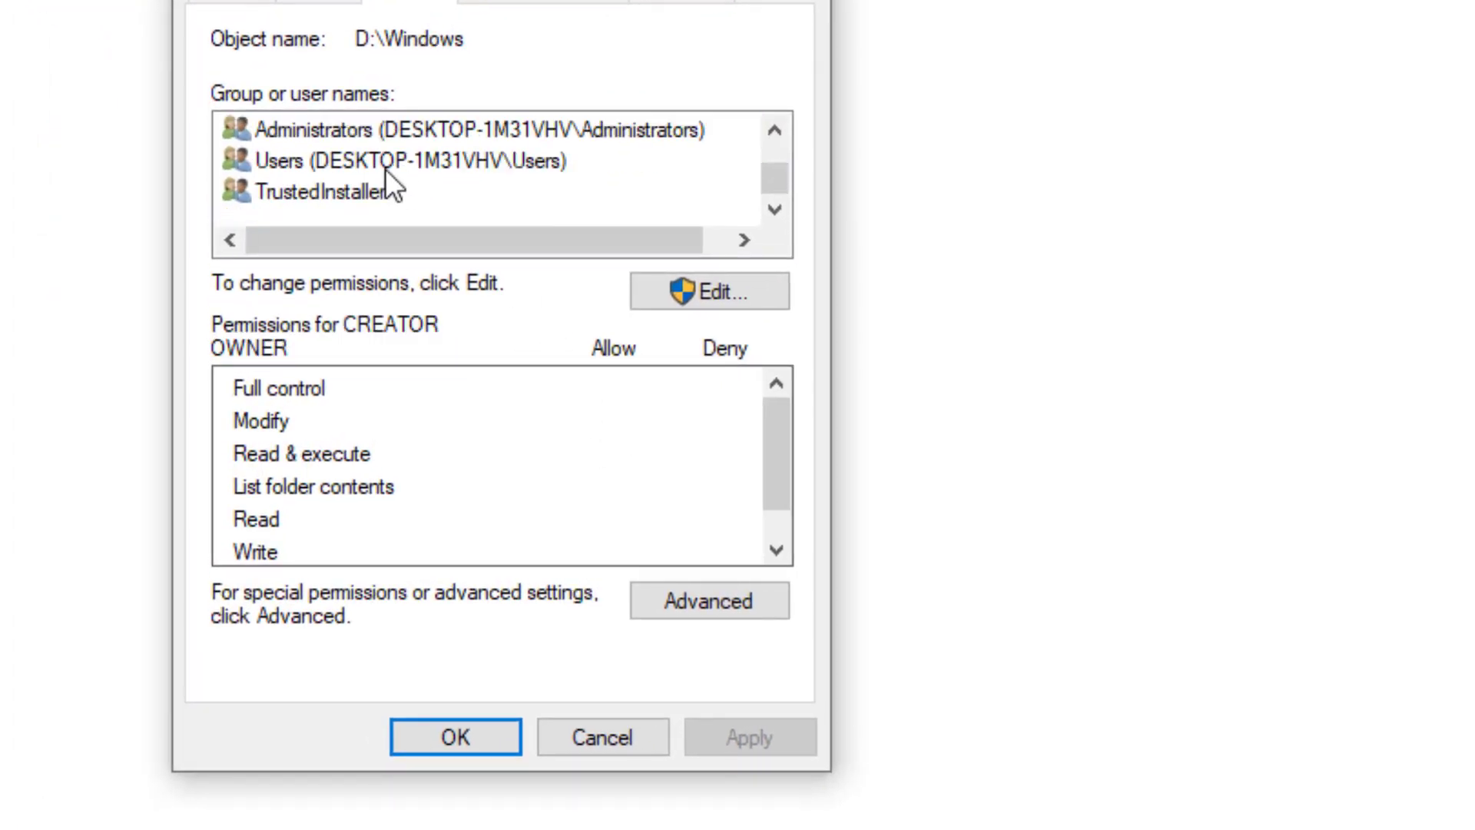
scroll(385, 169, "up", 2)
left_click(687, 607)
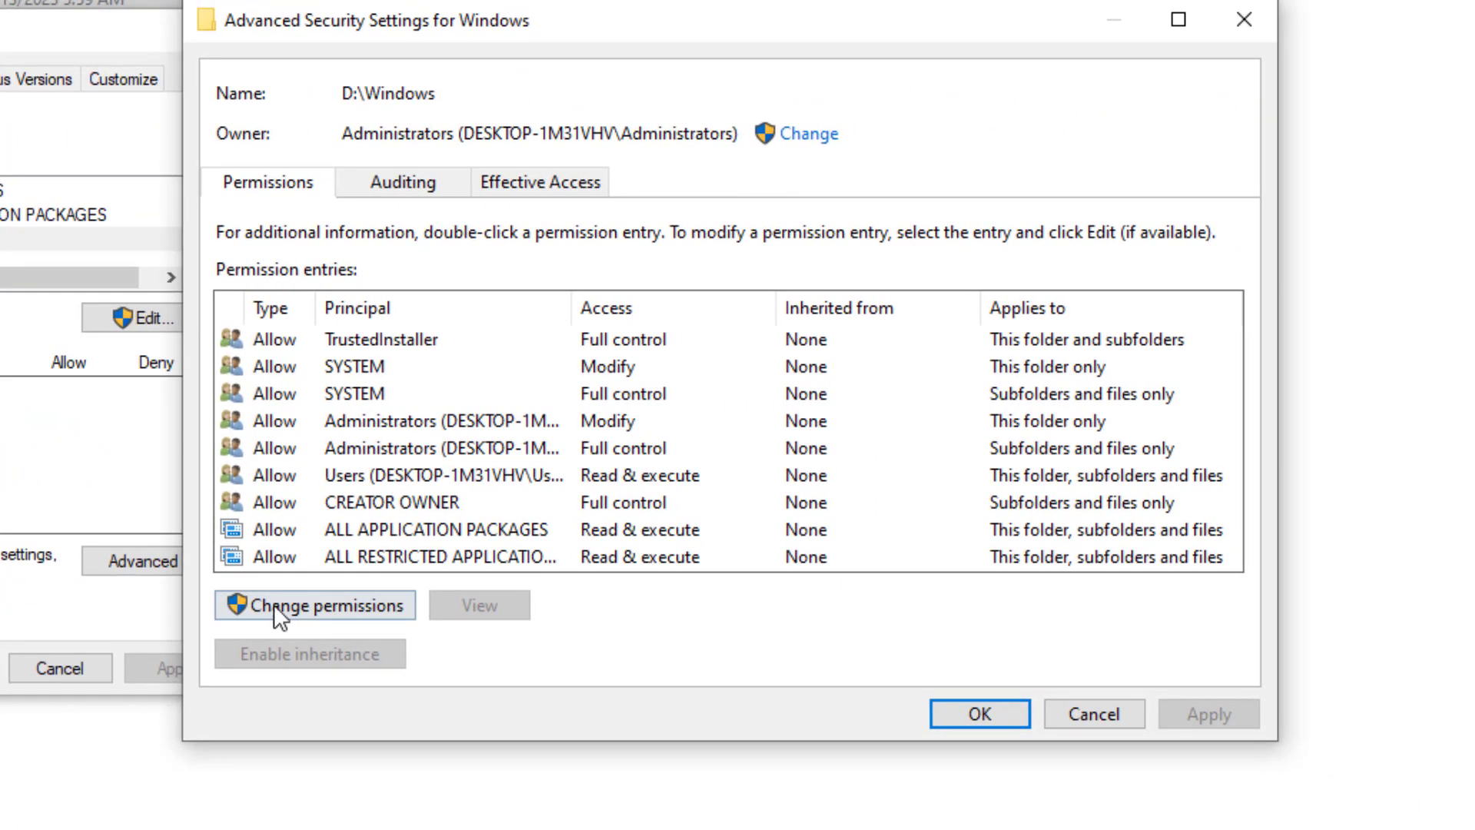
left_click(270, 606)
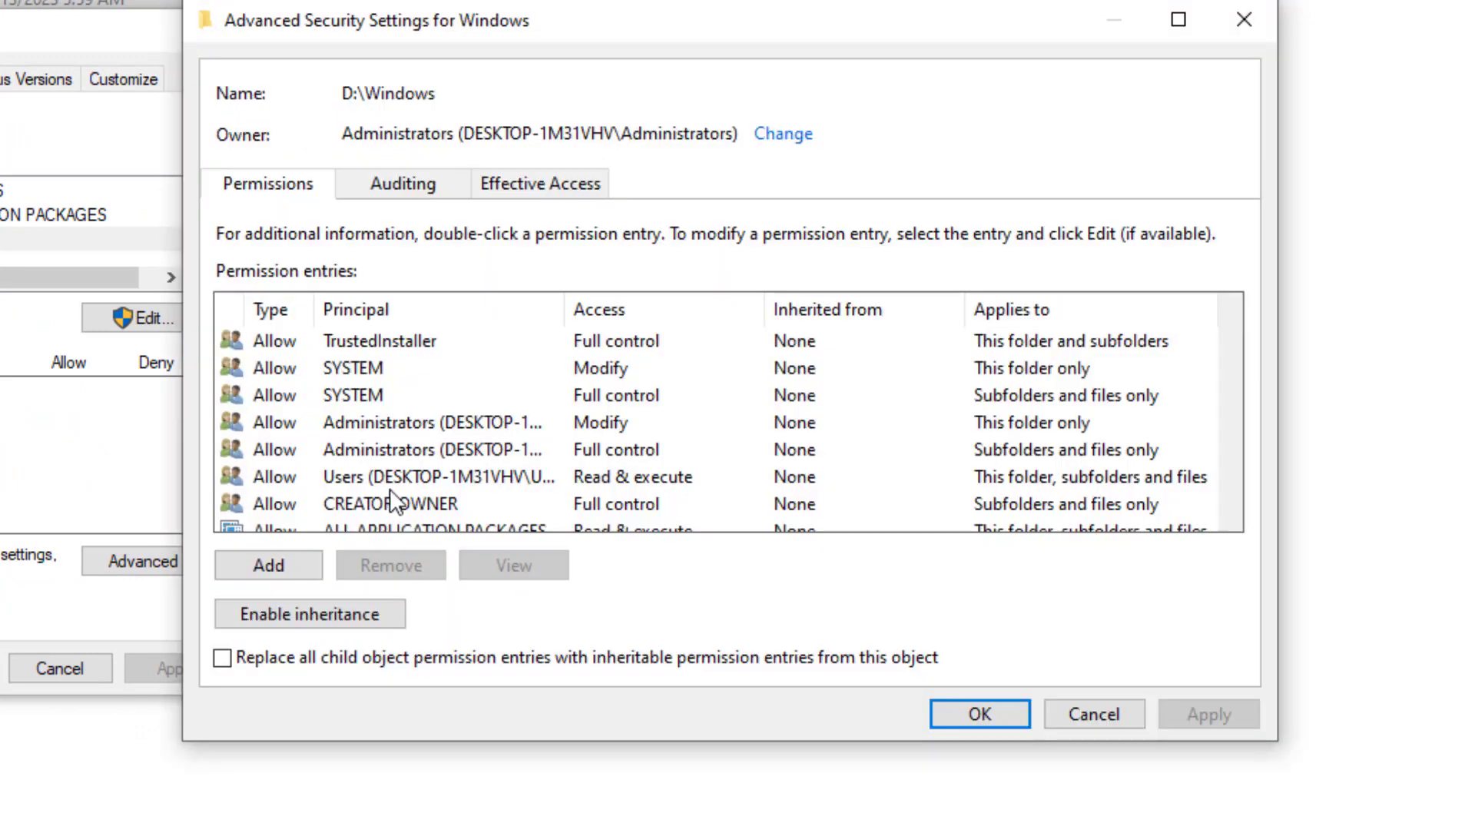
Step: Enable replacing all child object permission entries with inheritable ones from the Windows folder and try to apply it to the contents
scroll(407, 484, "down", 1)
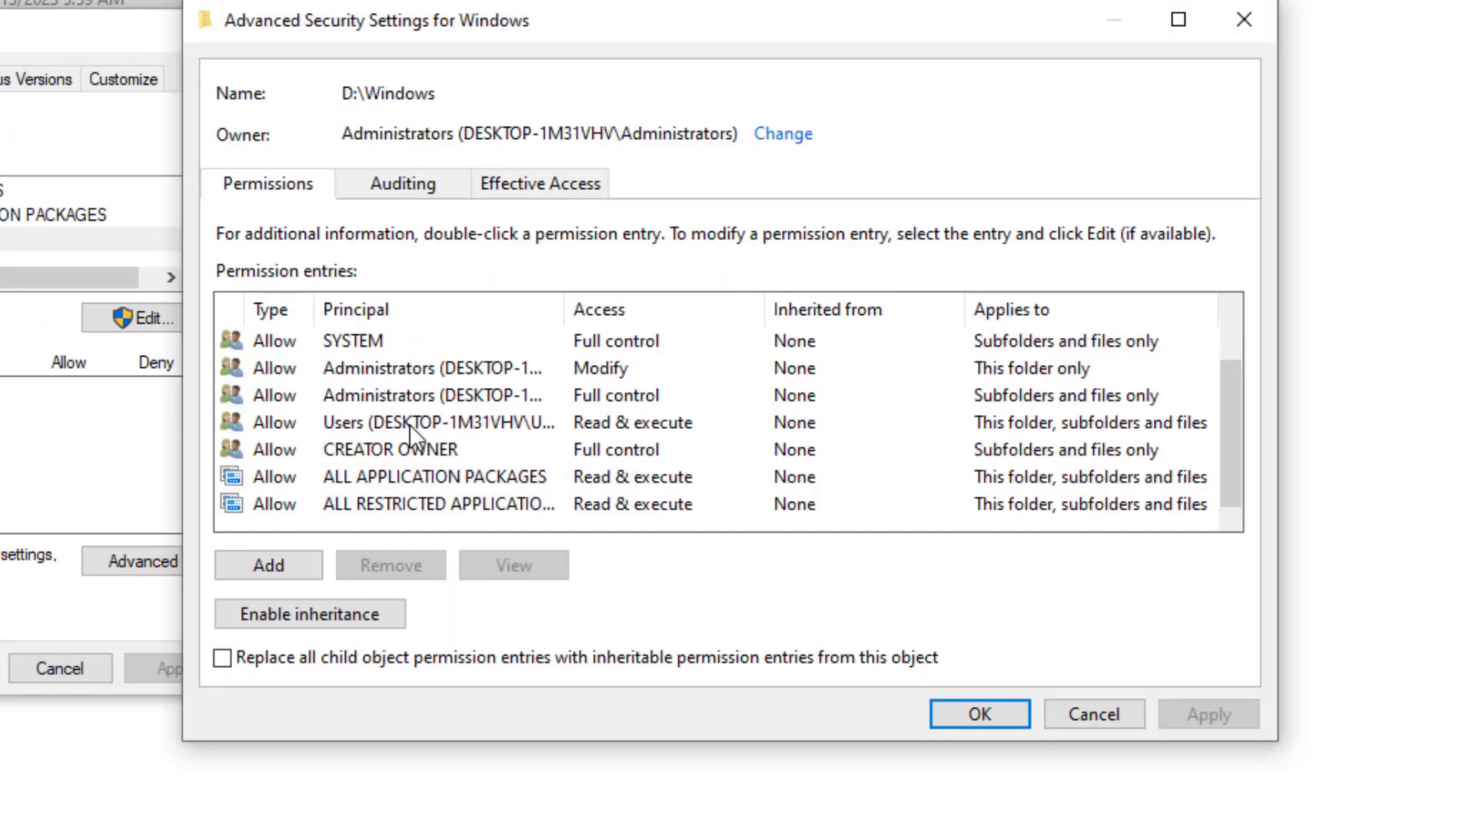
left_click(409, 423)
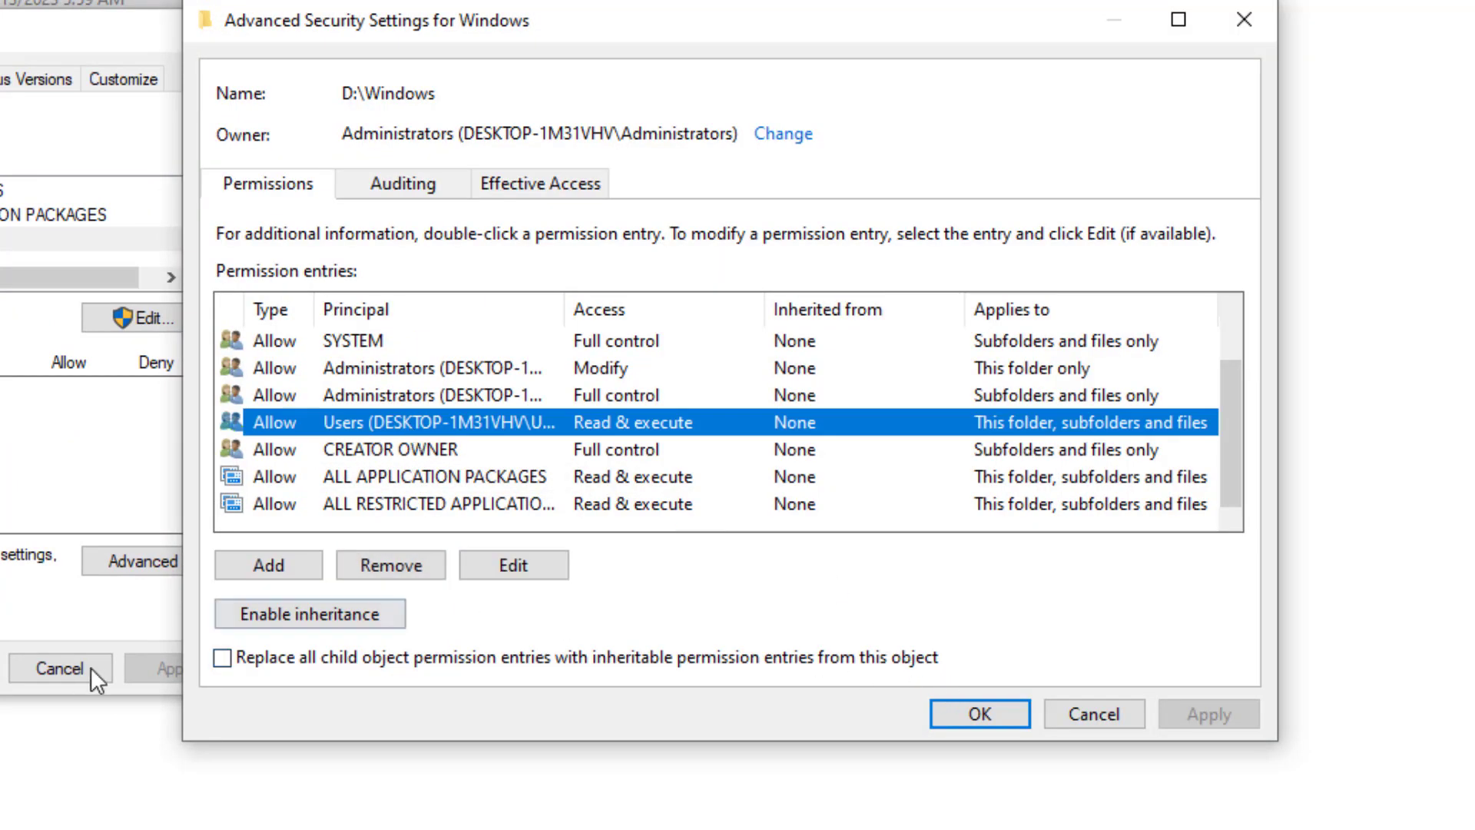
left_click(234, 656)
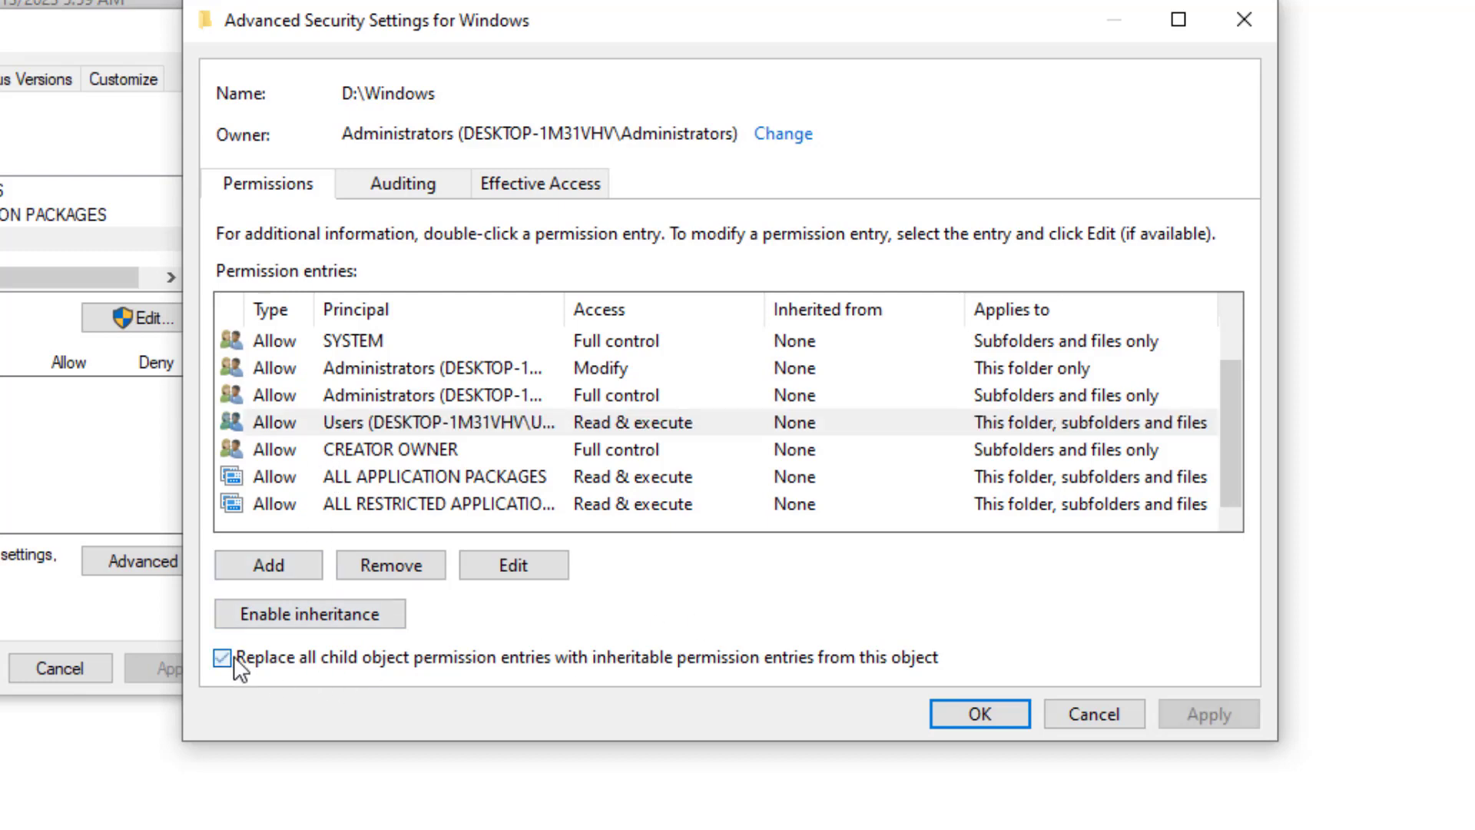
left_click(964, 715)
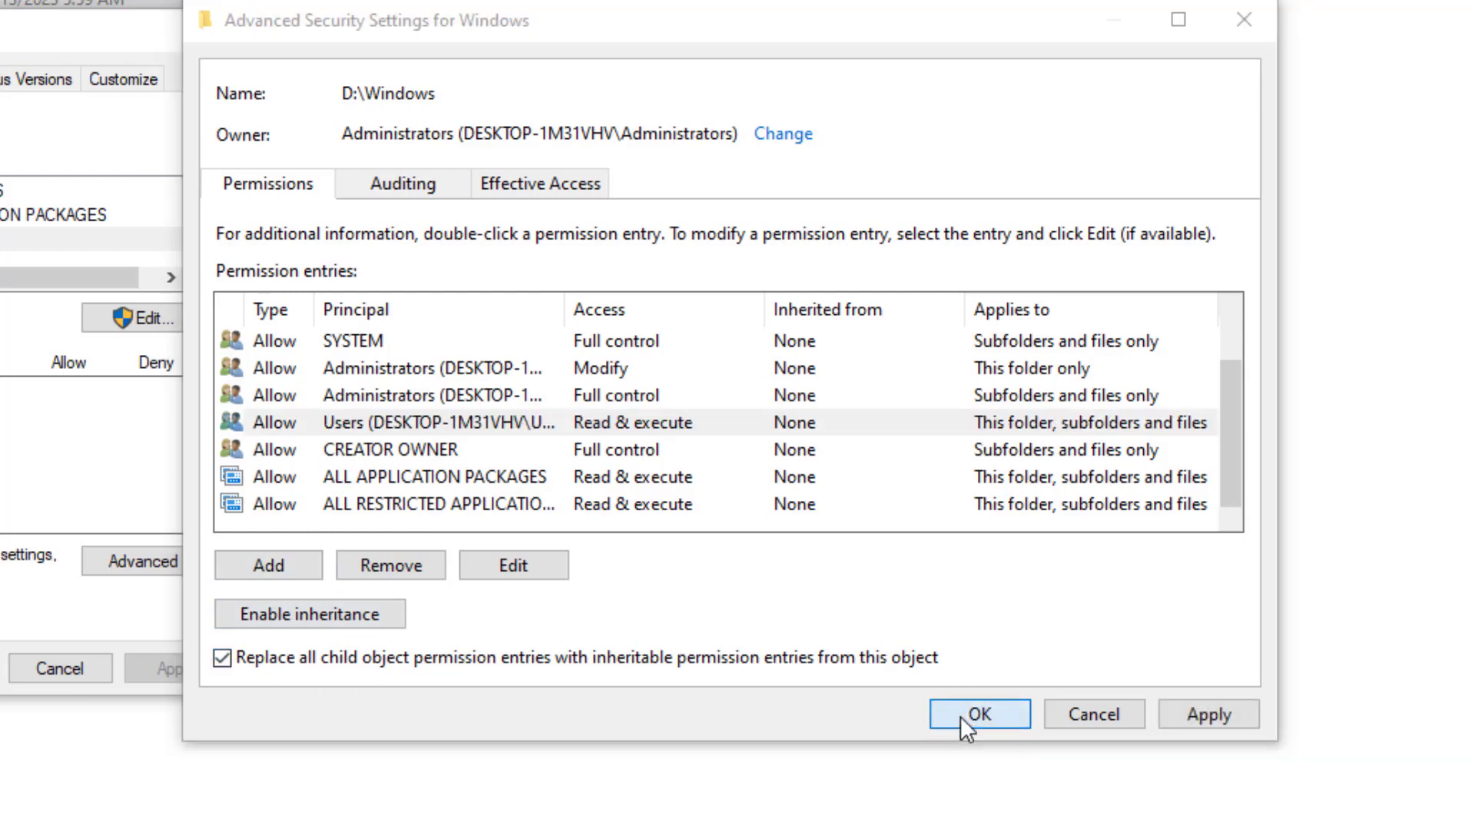
left_click(826, 521)
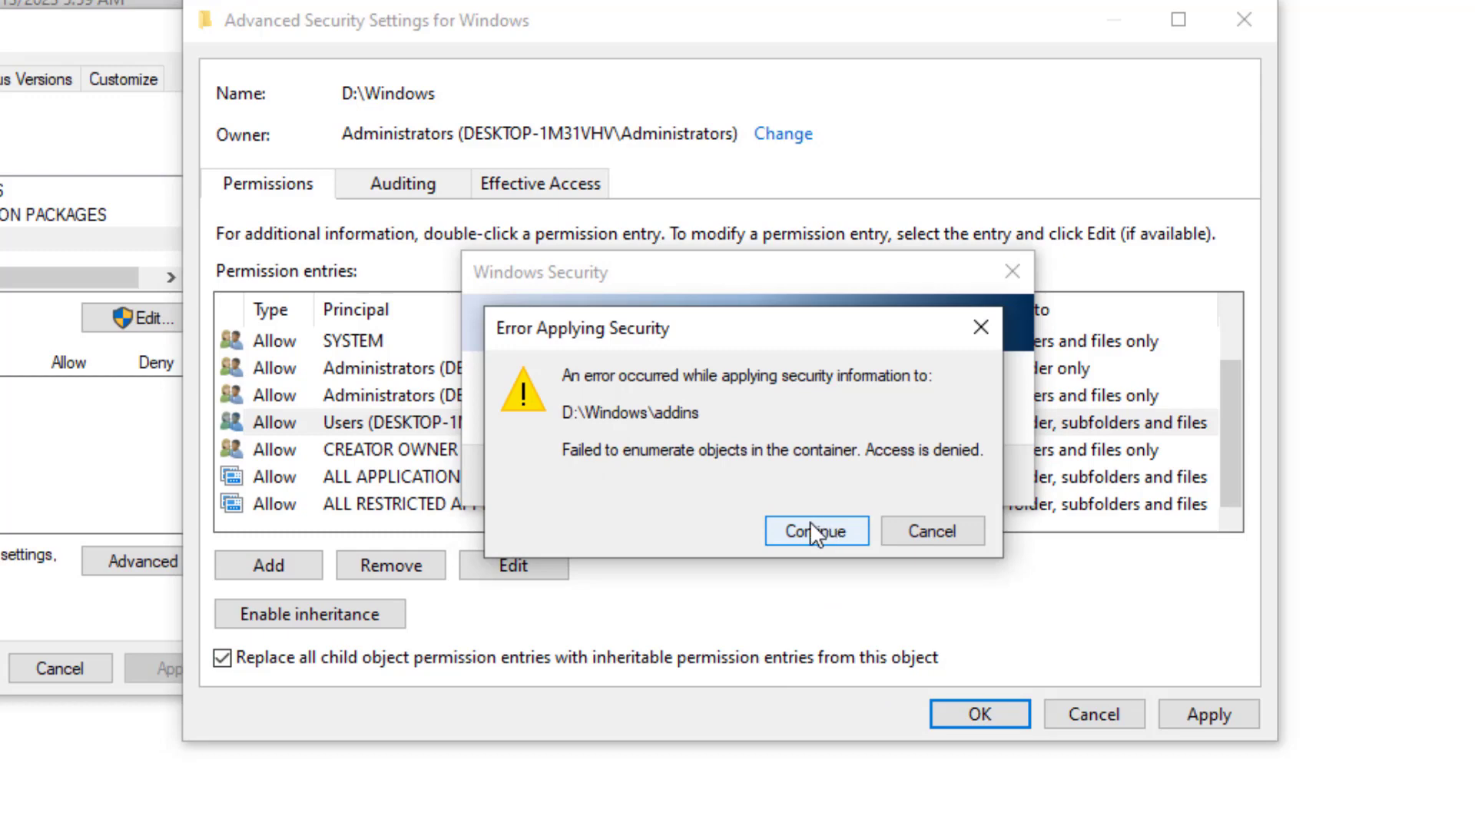
left_click(811, 524)
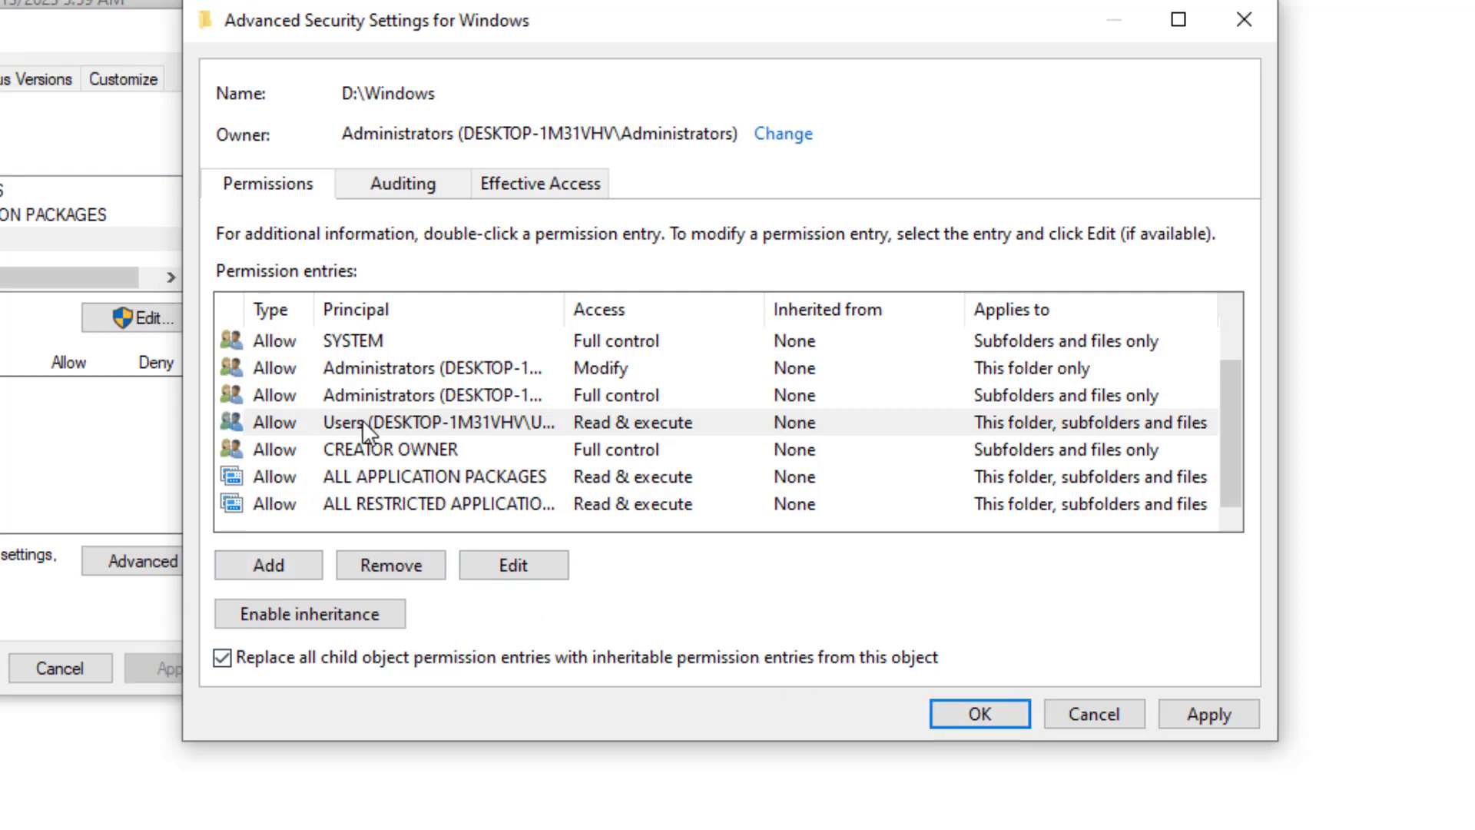
left_click(973, 709)
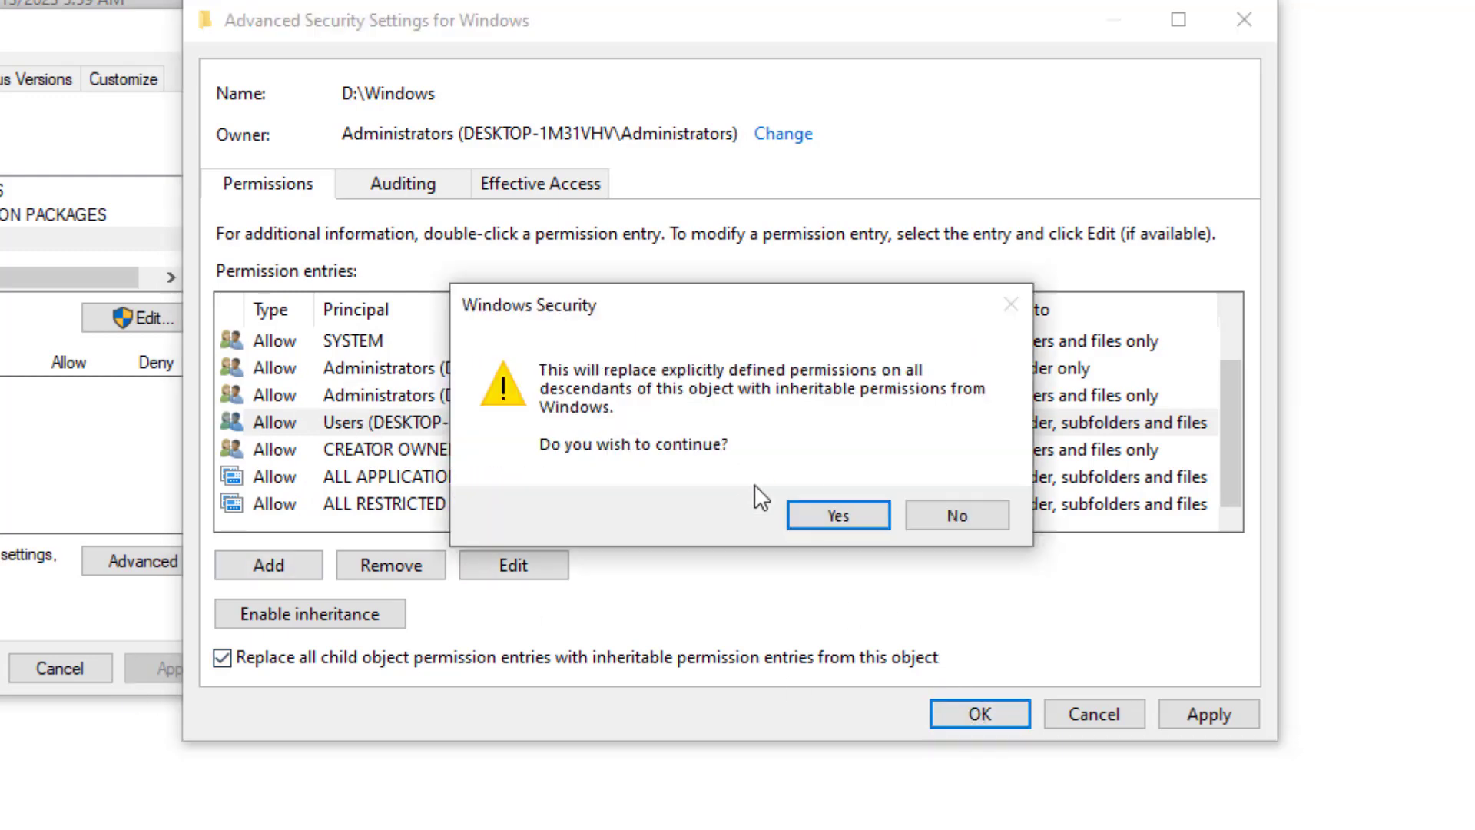
left_click(809, 513)
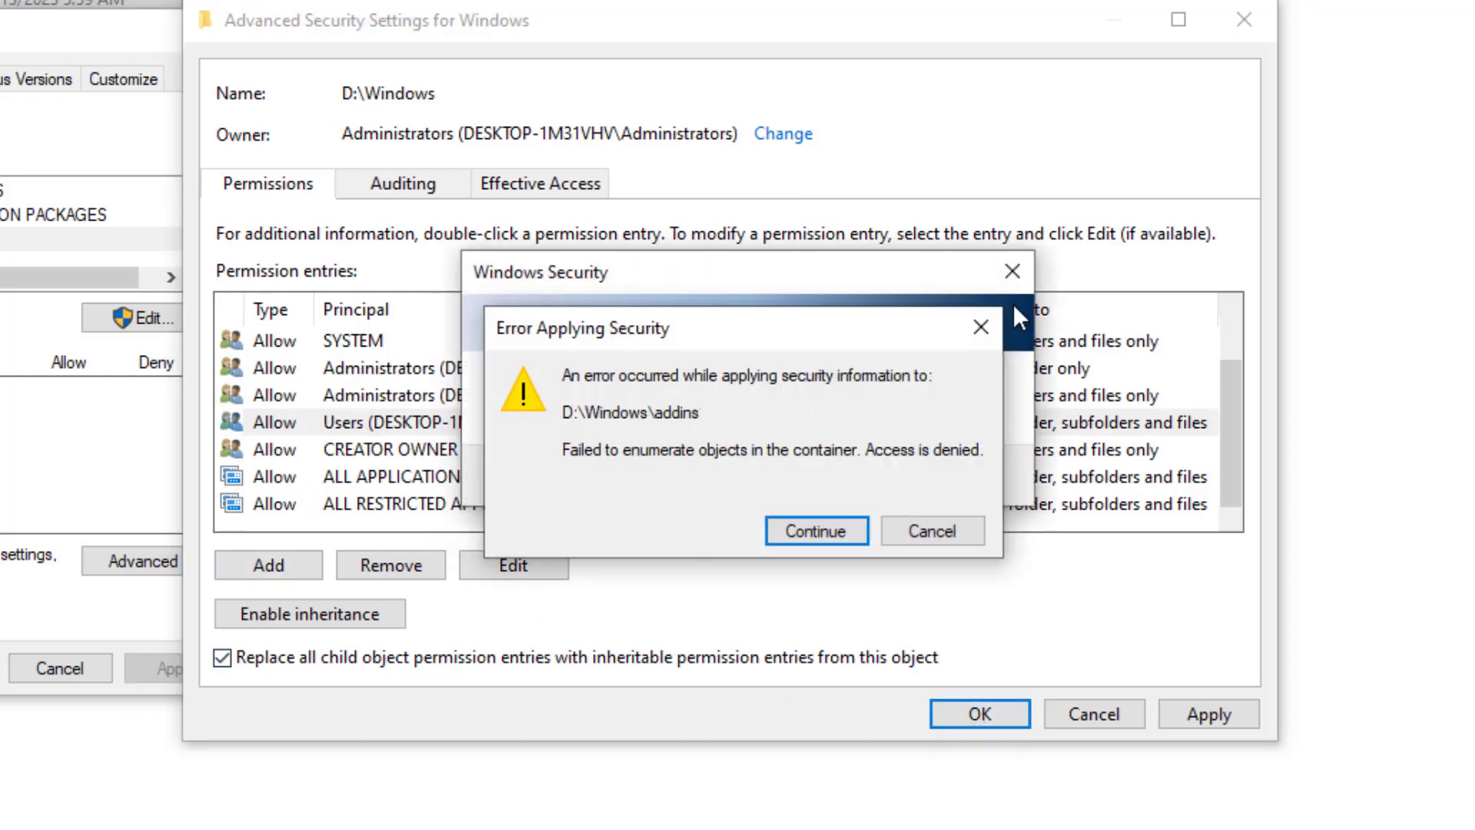
left_click(968, 327)
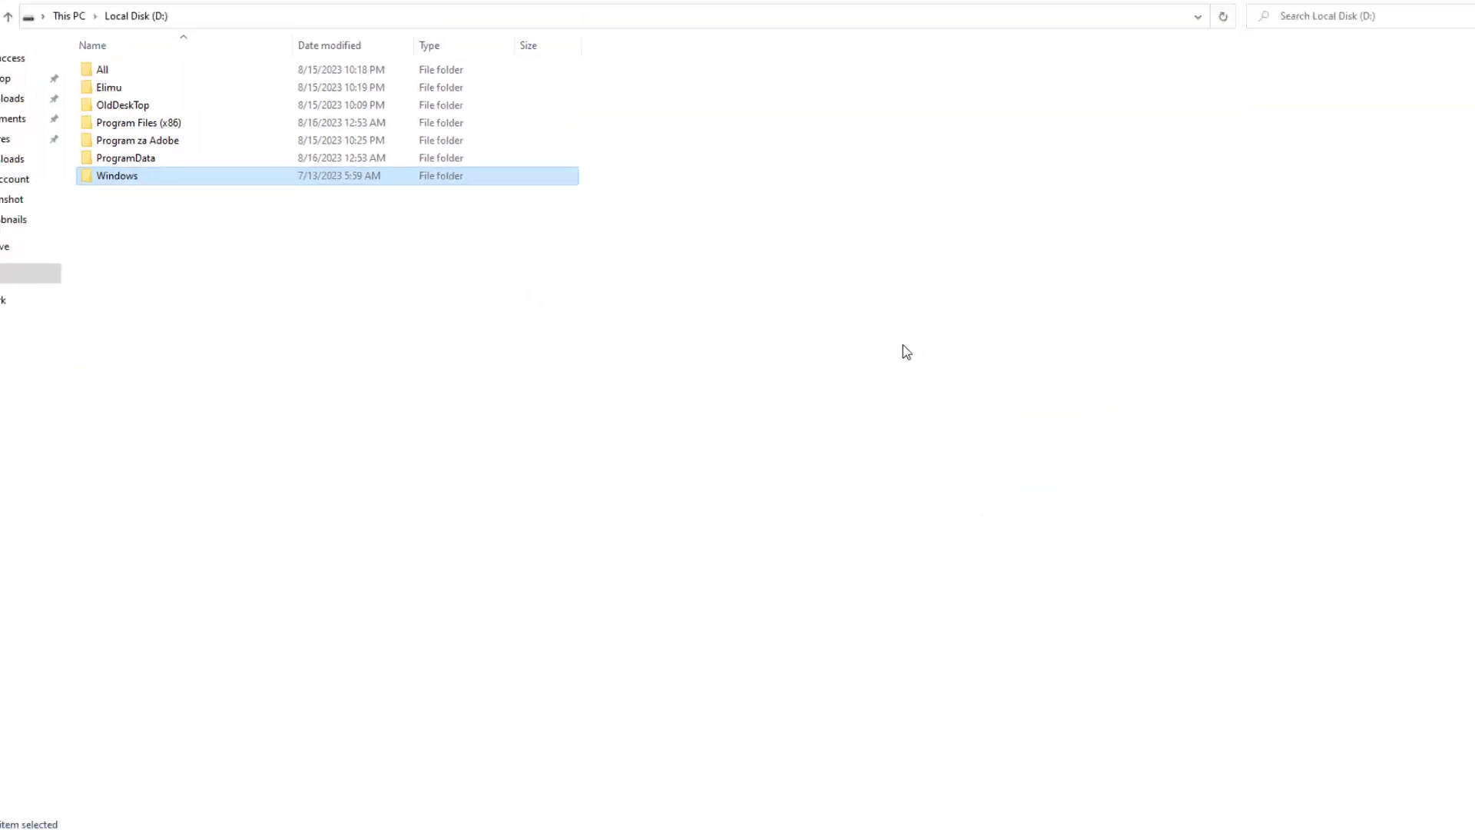
Step: Choose the Users group as the new owner of the D:\Windows folder, picking it from the search results
right_click(126, 176)
left_click(225, 524)
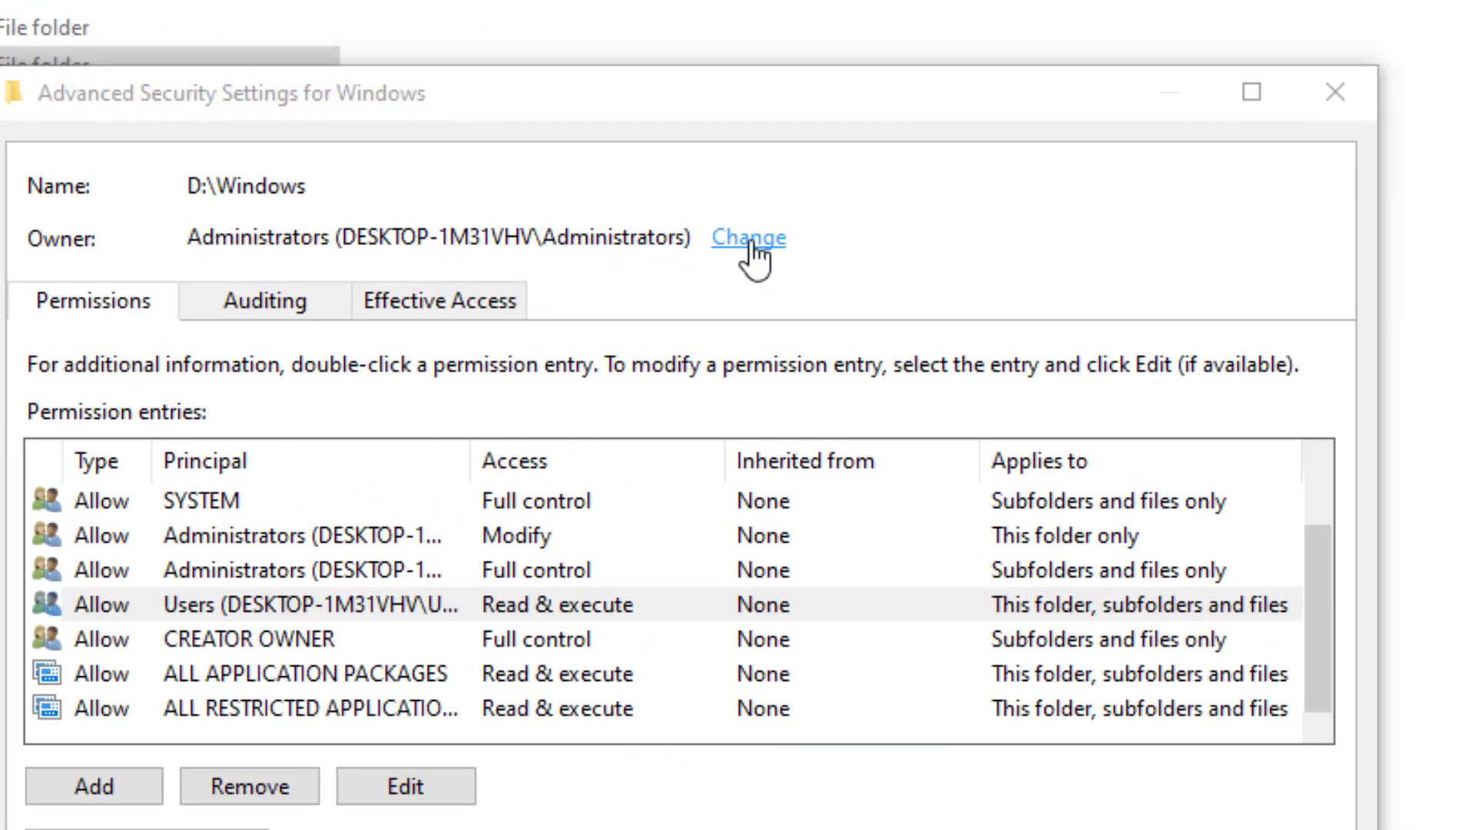
left_click(763, 264)
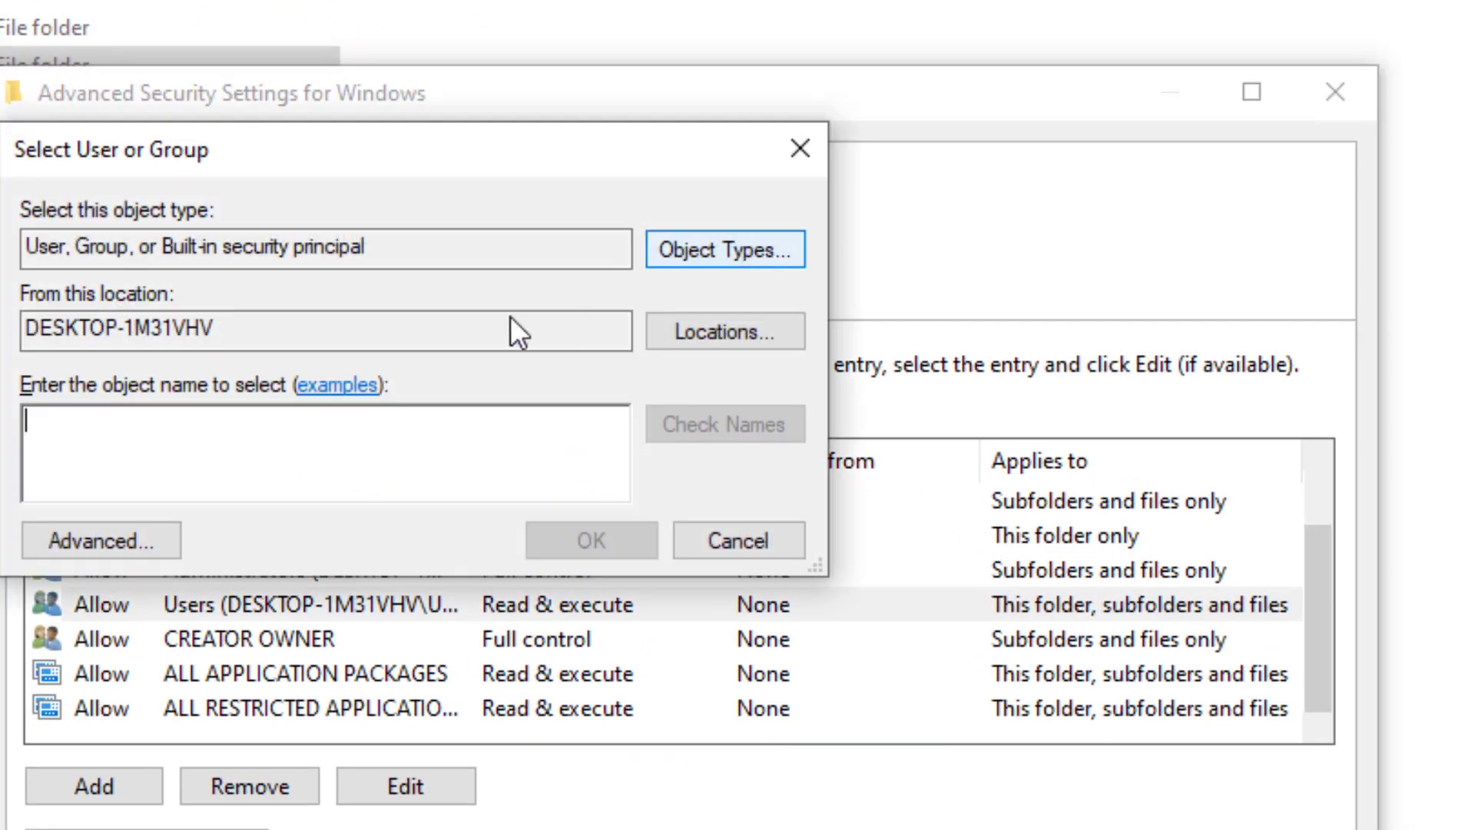
left_click(48, 551)
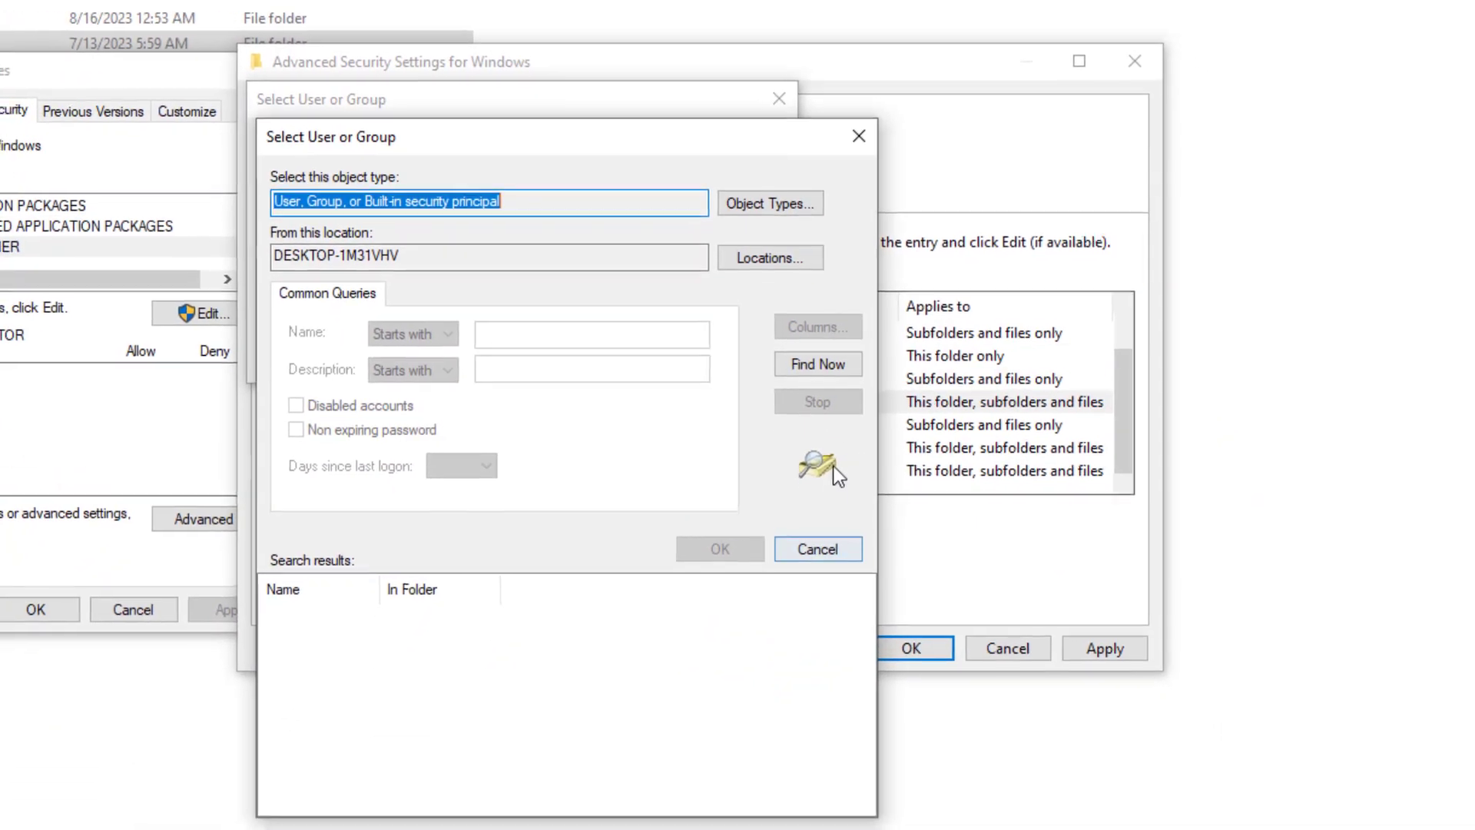
left_click(846, 491)
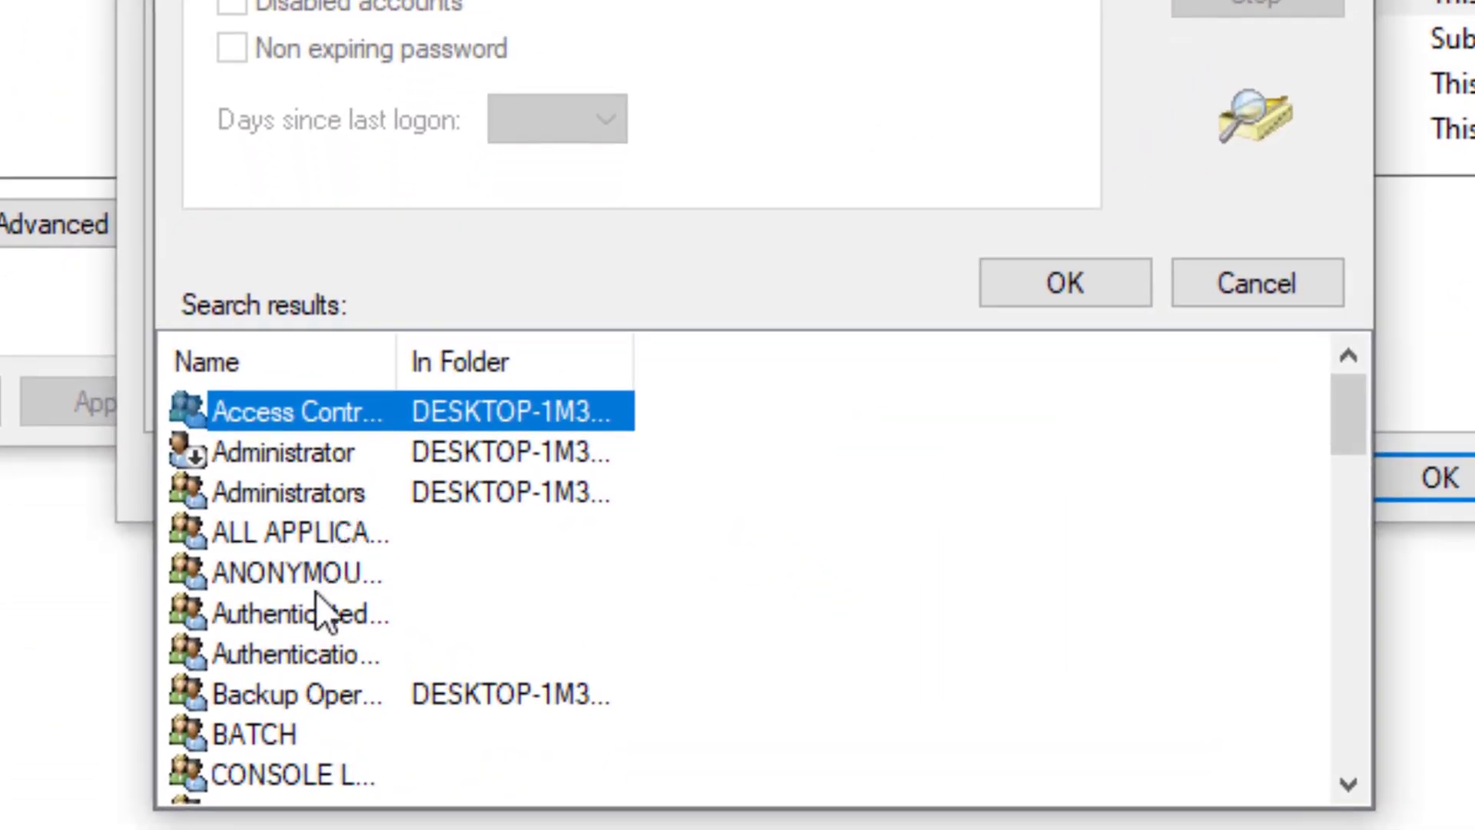
scroll(316, 593, "down", 12)
left_click(484, 730)
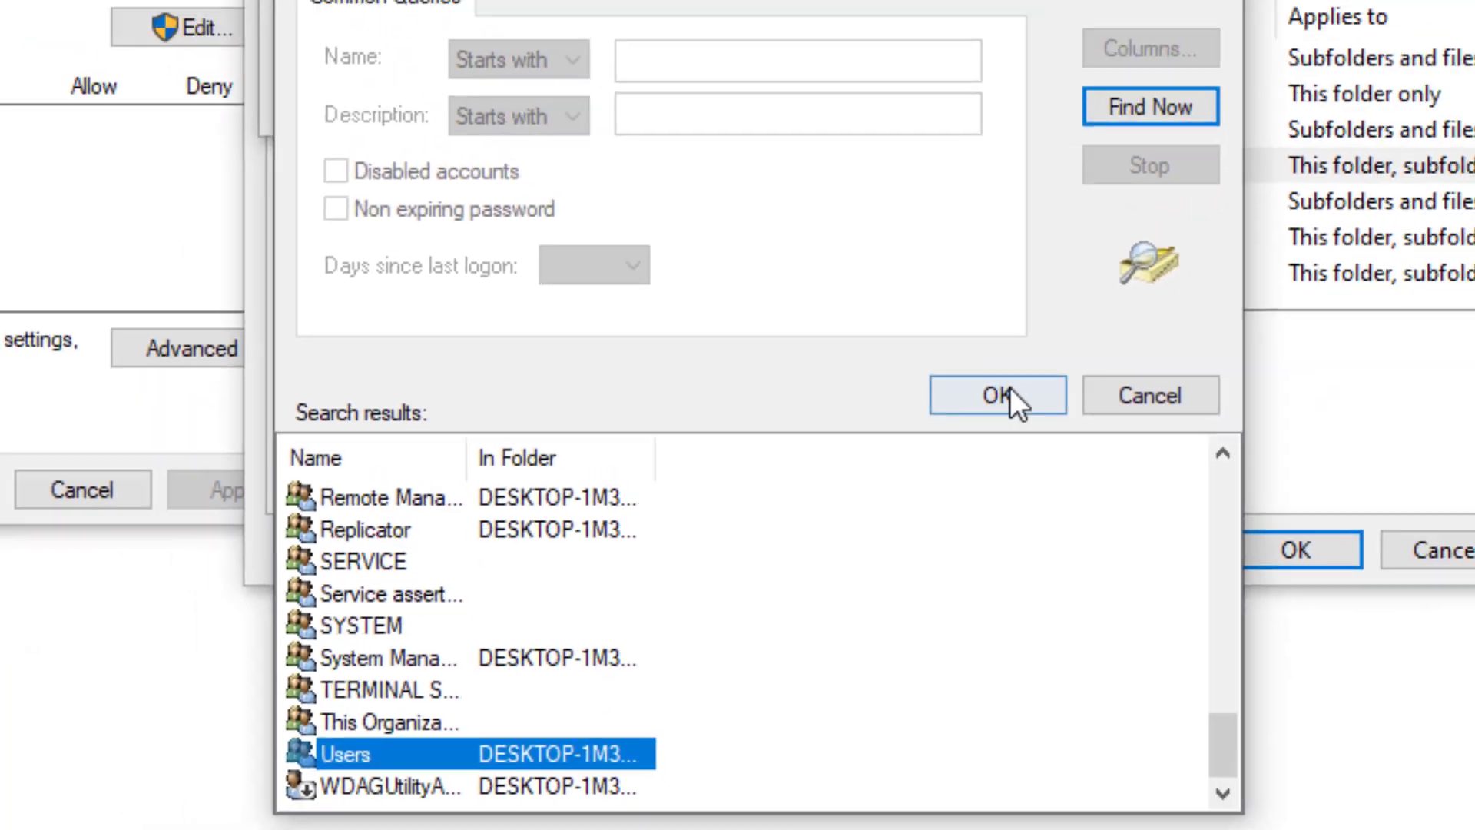
left_click(1065, 283)
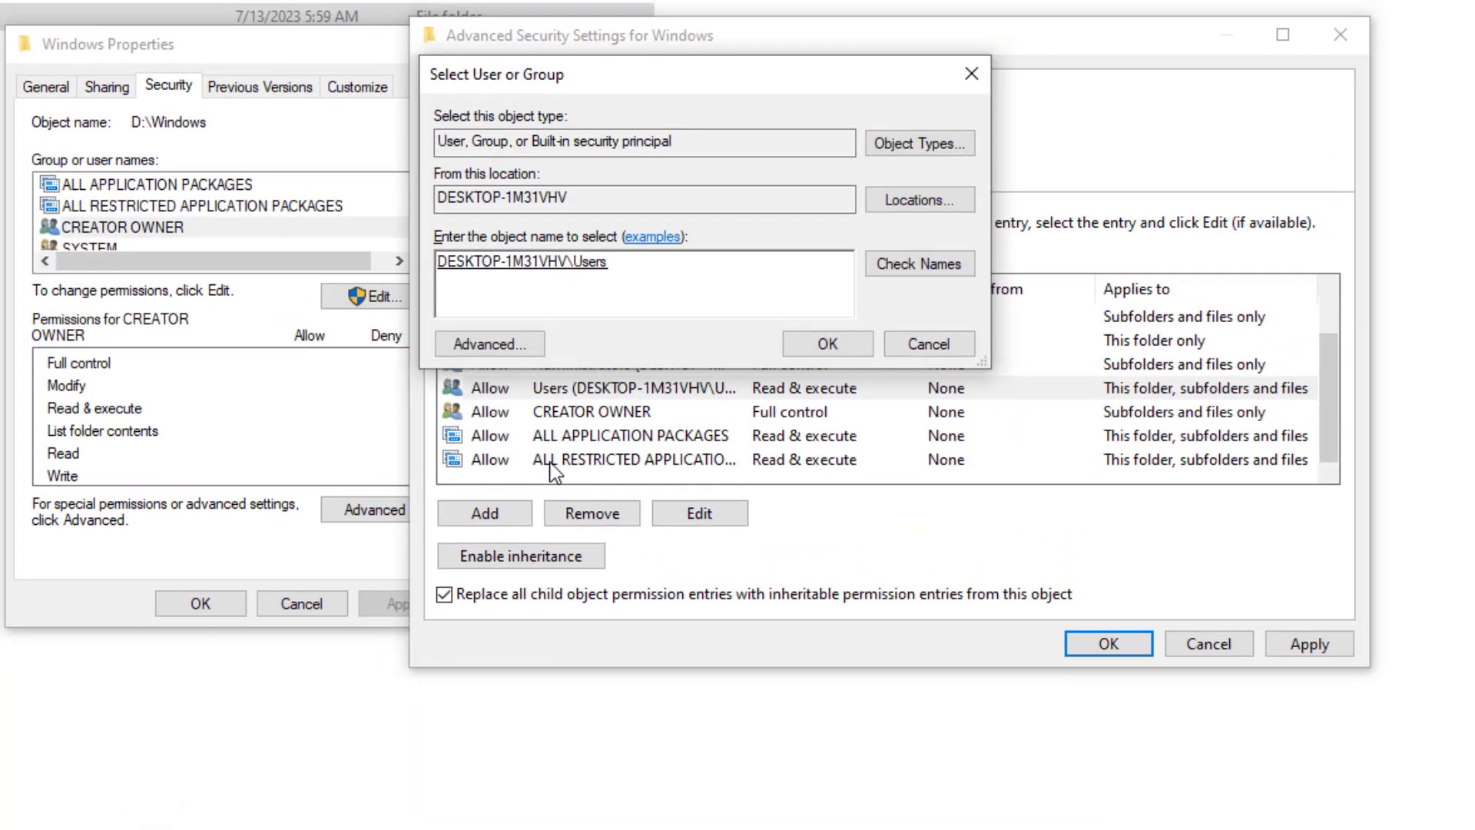
left_click(808, 350)
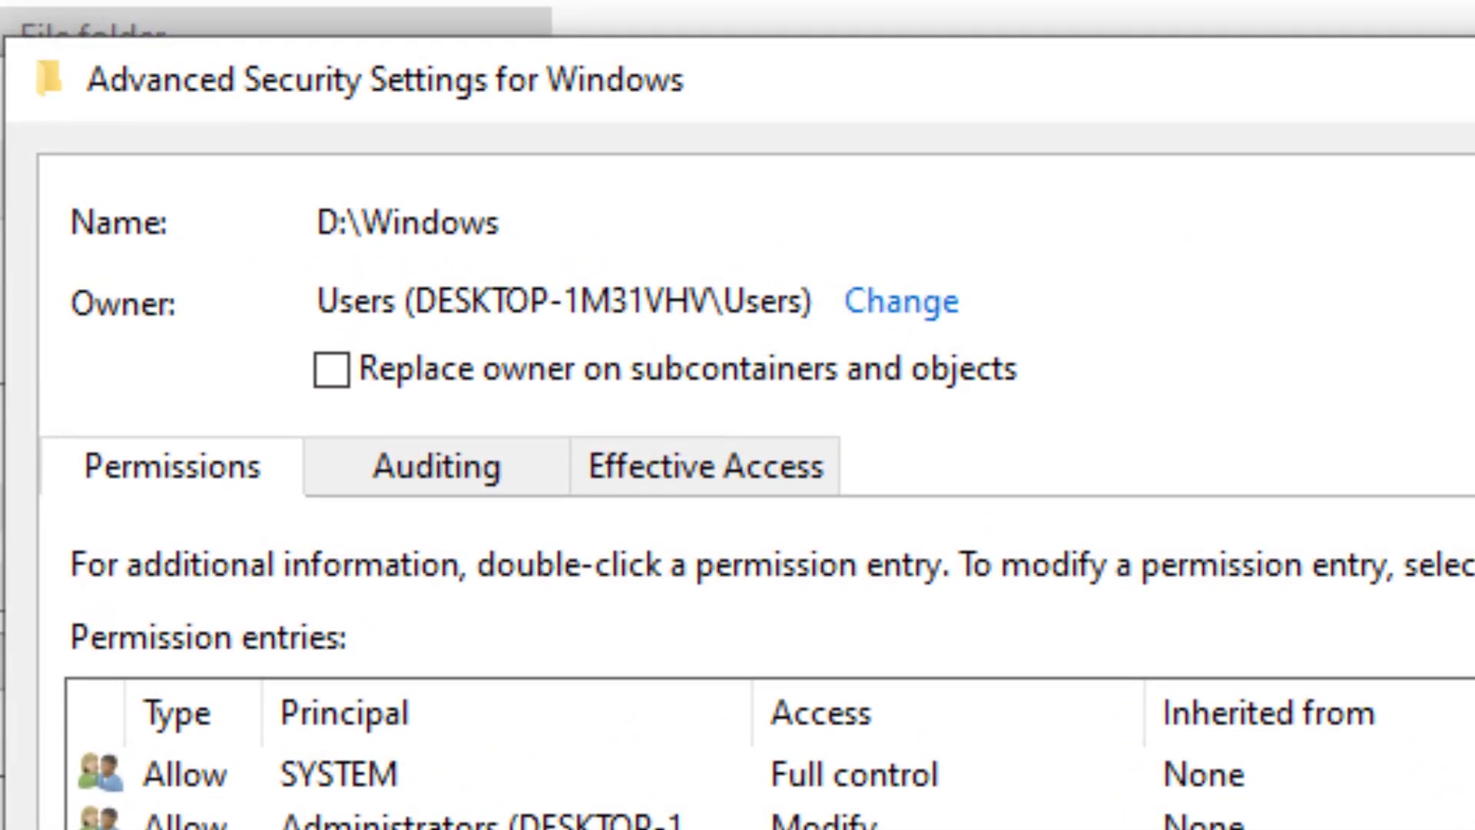
Step: Enable replacing the owner on subcontainers and objects, apply it, and agree to replace the D:\Windows\CSC permissions with Full Control
left_click(458, 389)
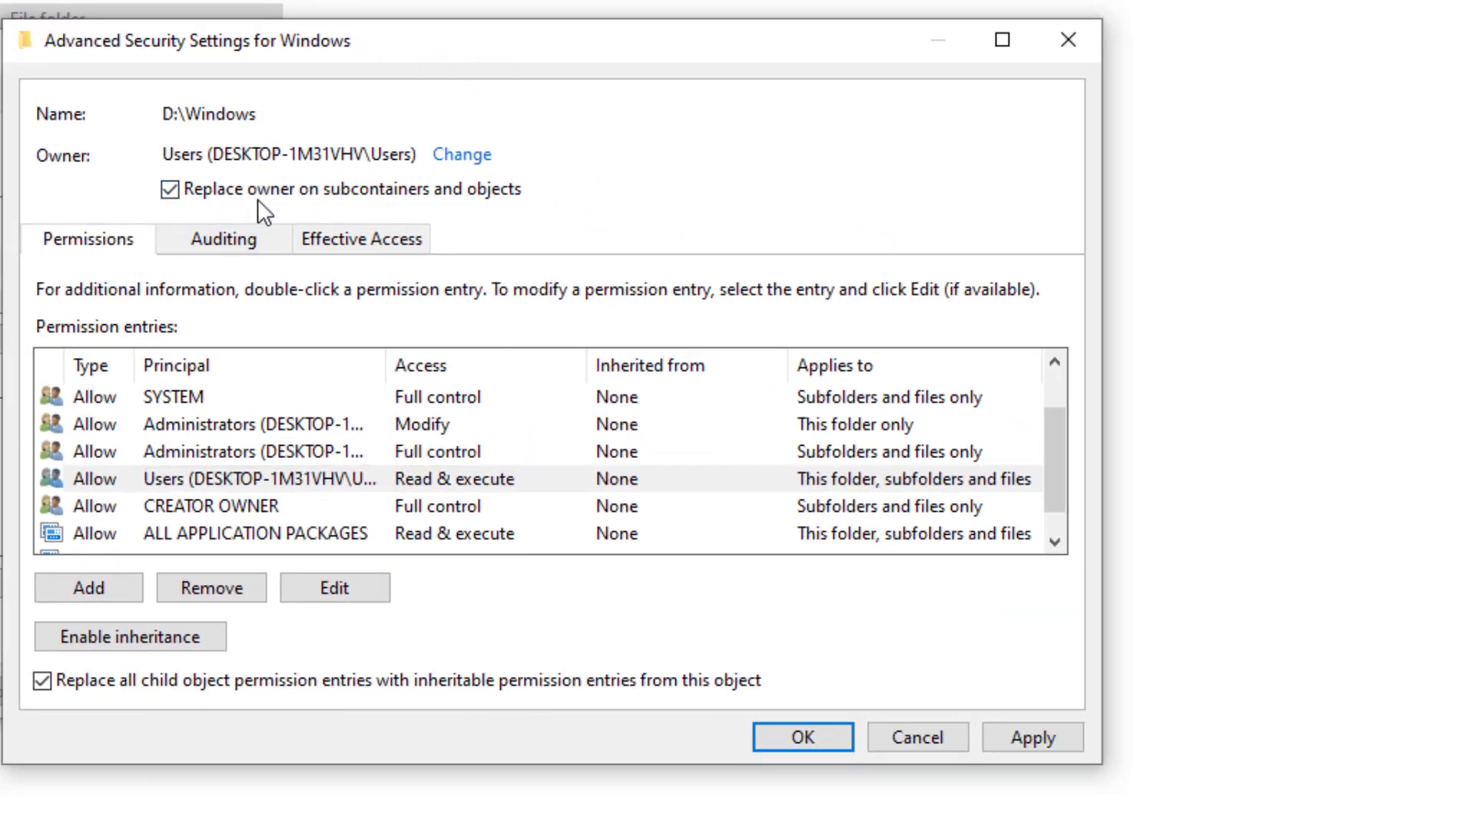
left_click(817, 741)
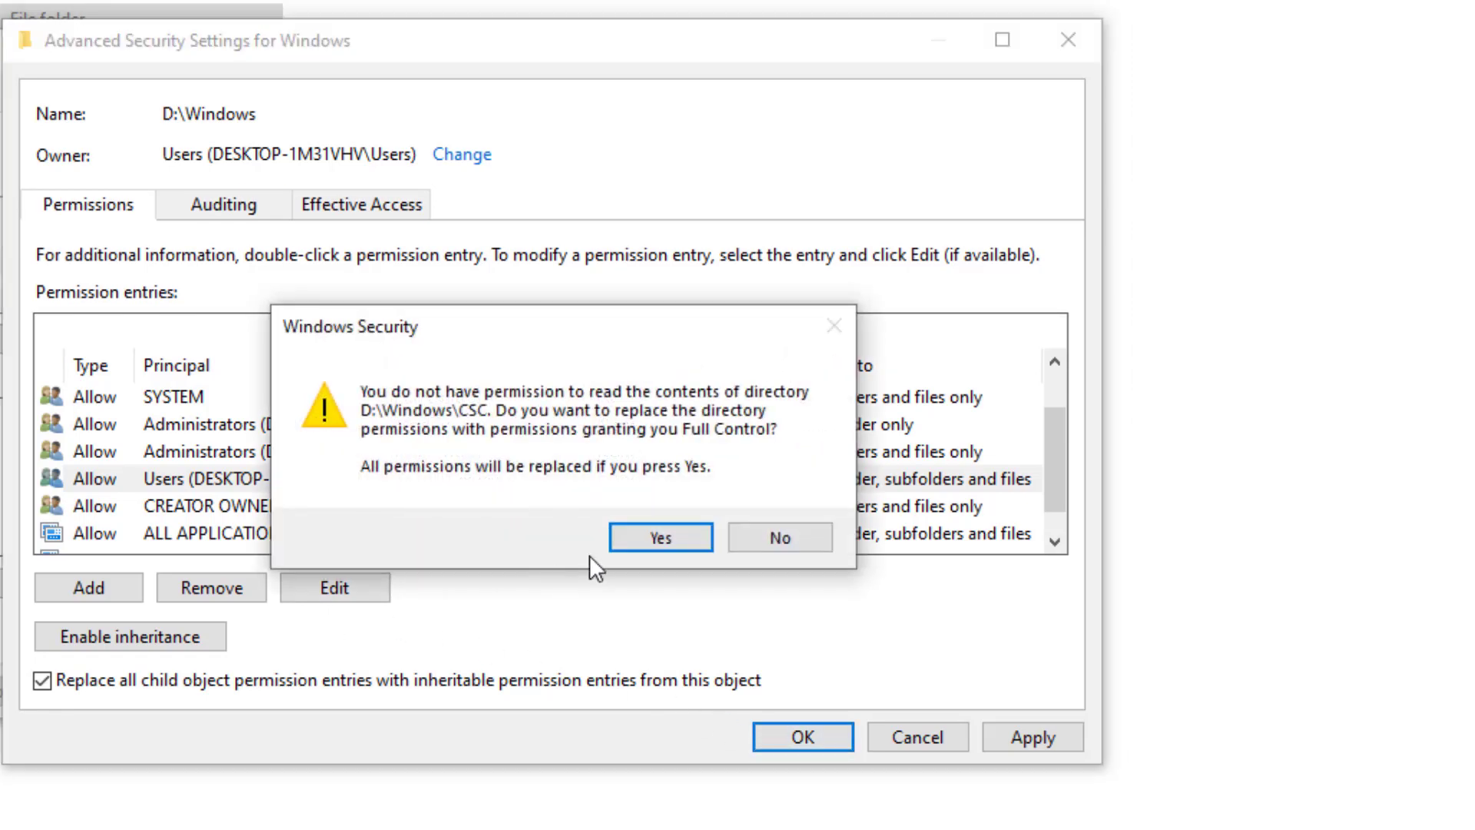
left_click(655, 537)
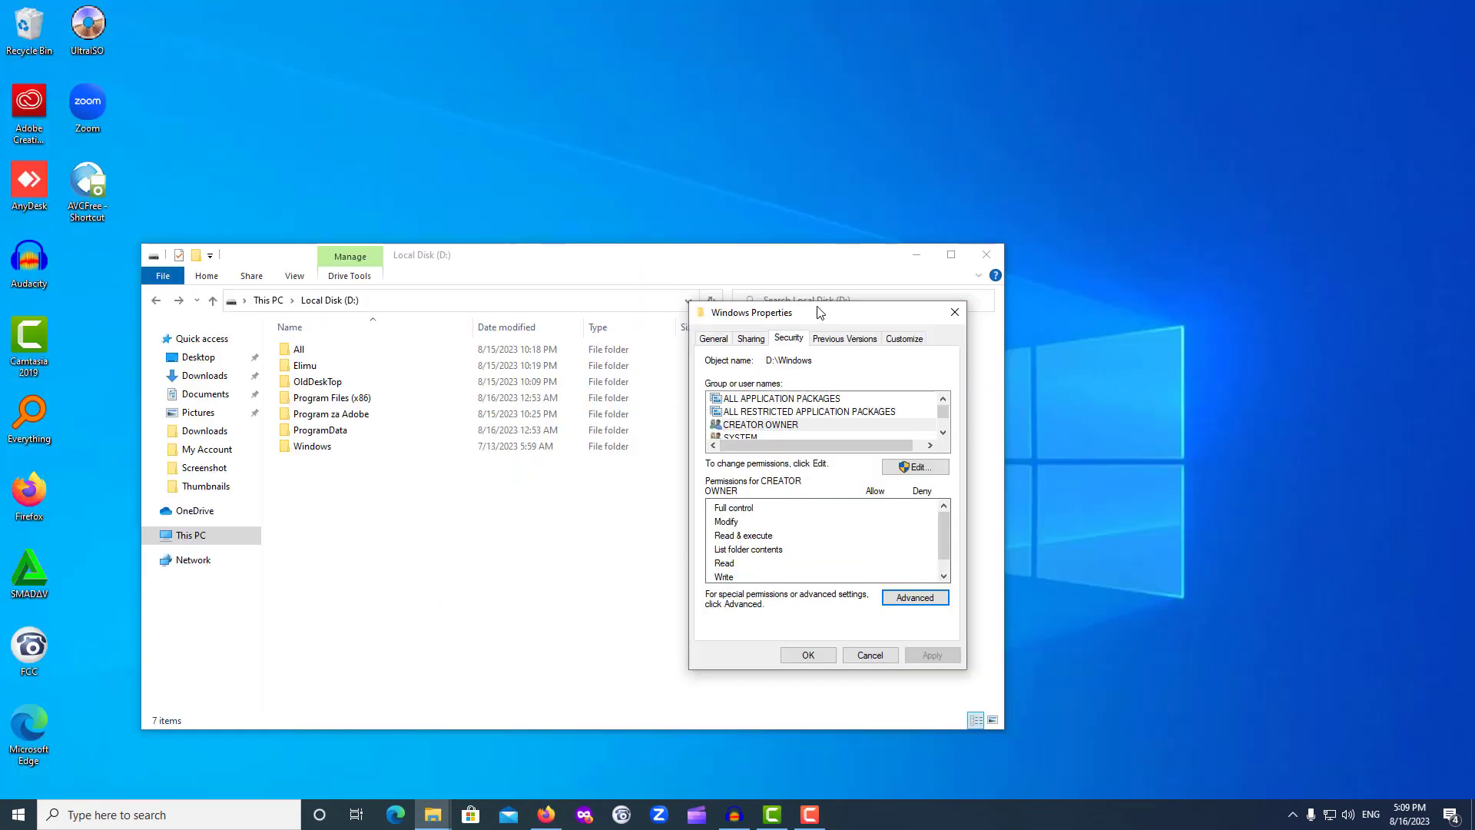
Step: Close the Windows folder's properties and permanently delete the folder from drive D, approving administrator permission and system file removal for all current items
left_click(808, 657)
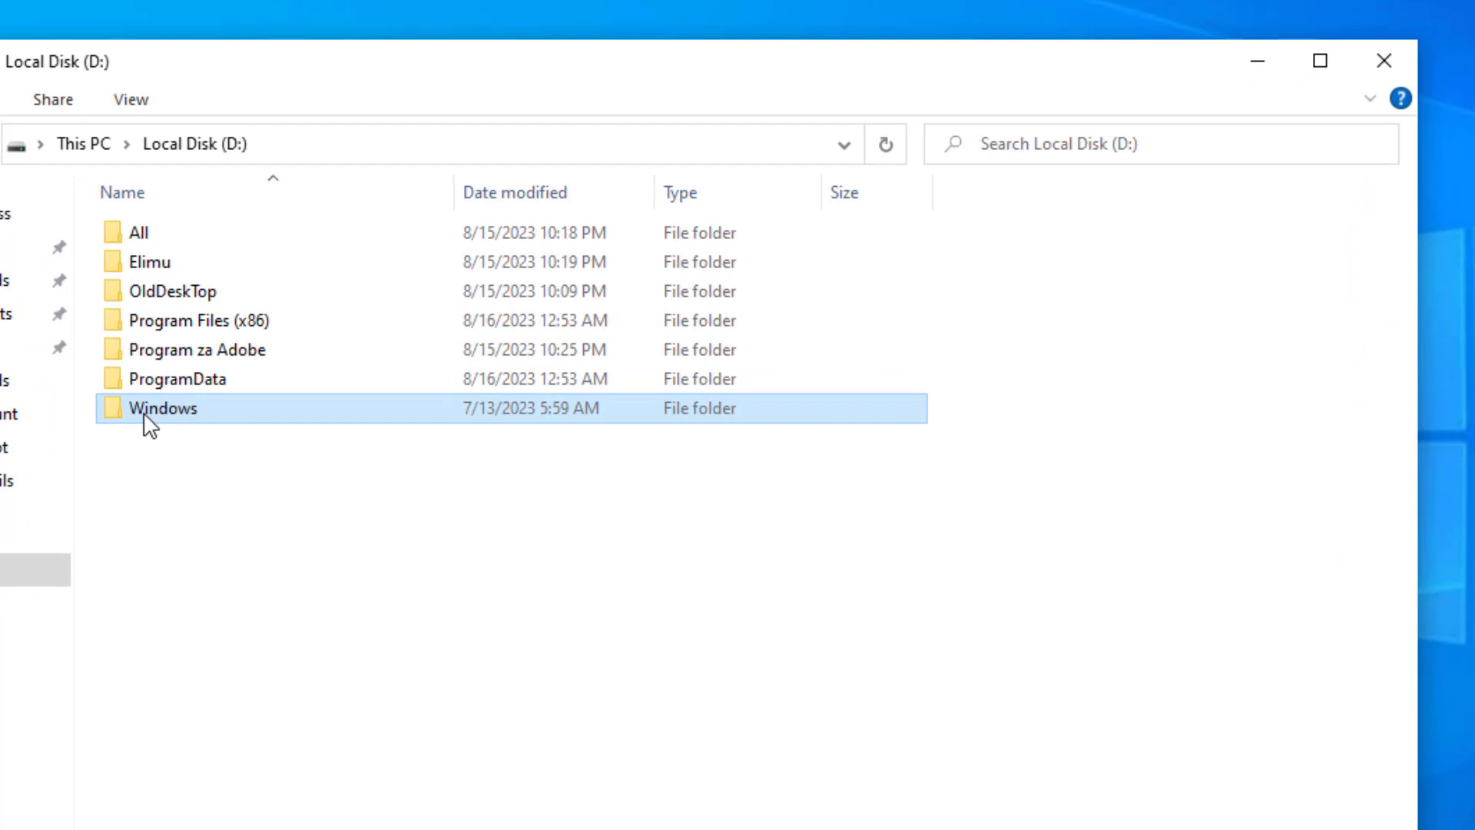
key("Delete")
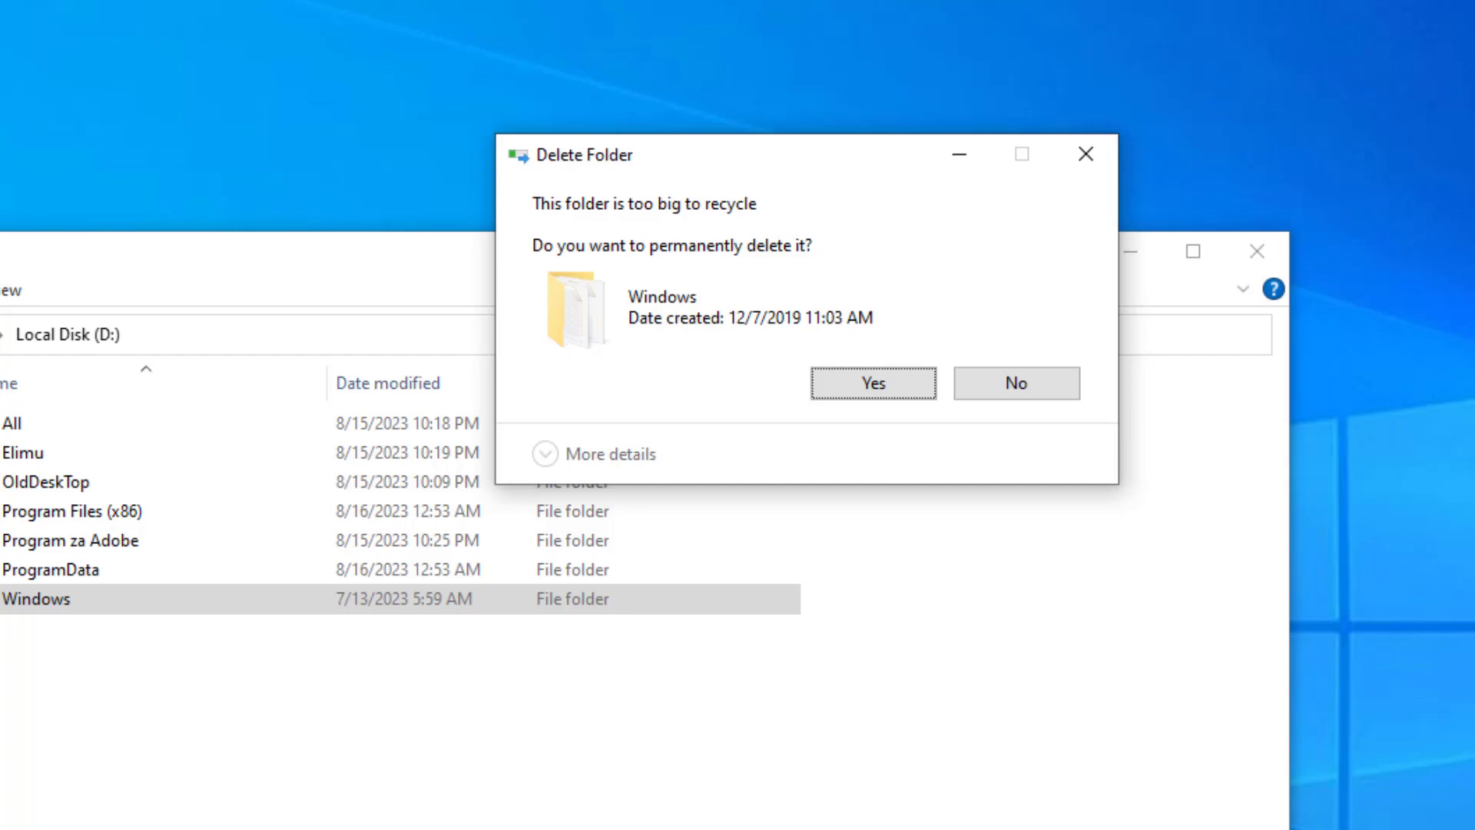
left_click(856, 388)
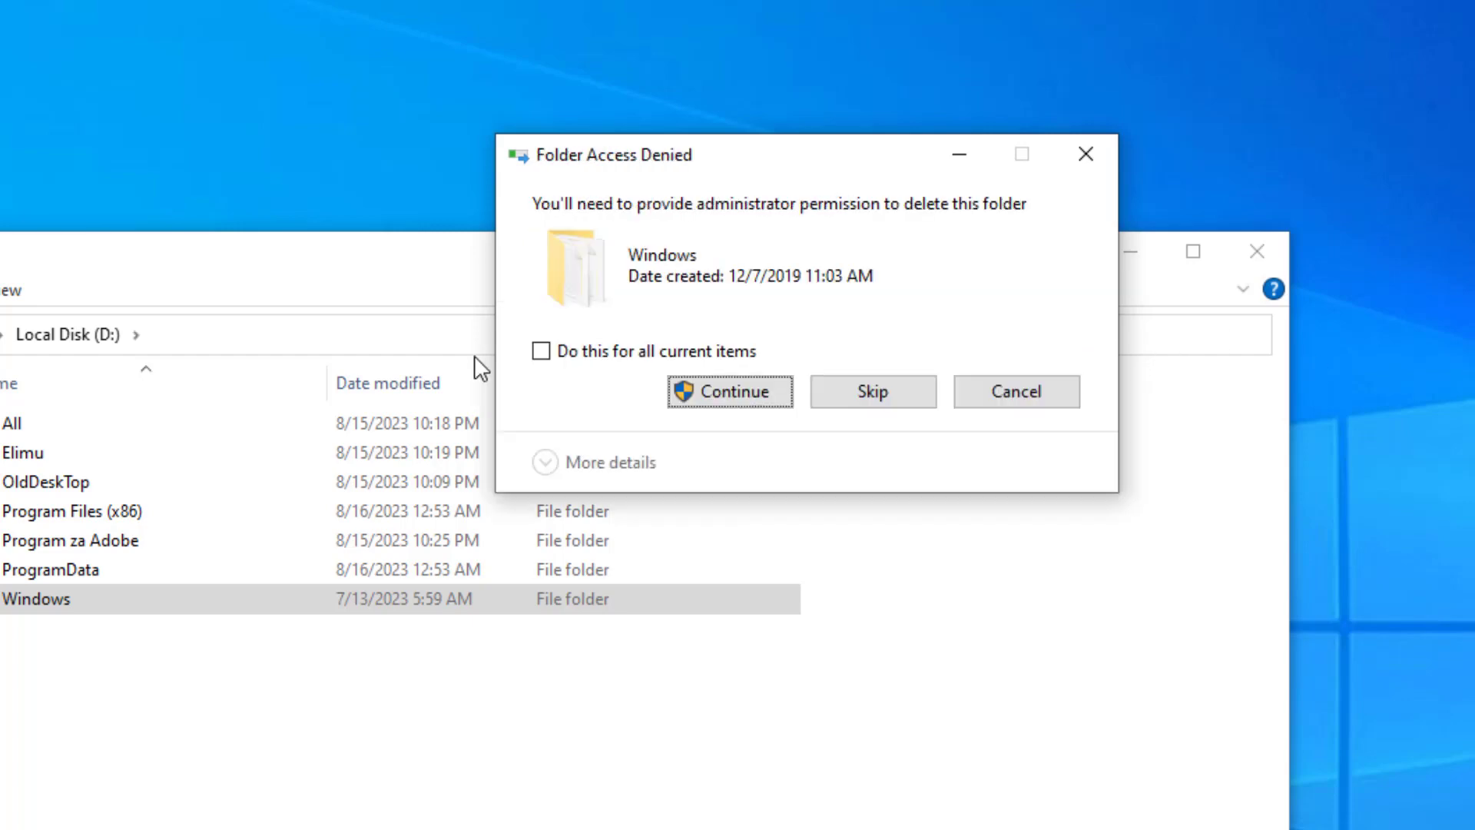
left_click(555, 355)
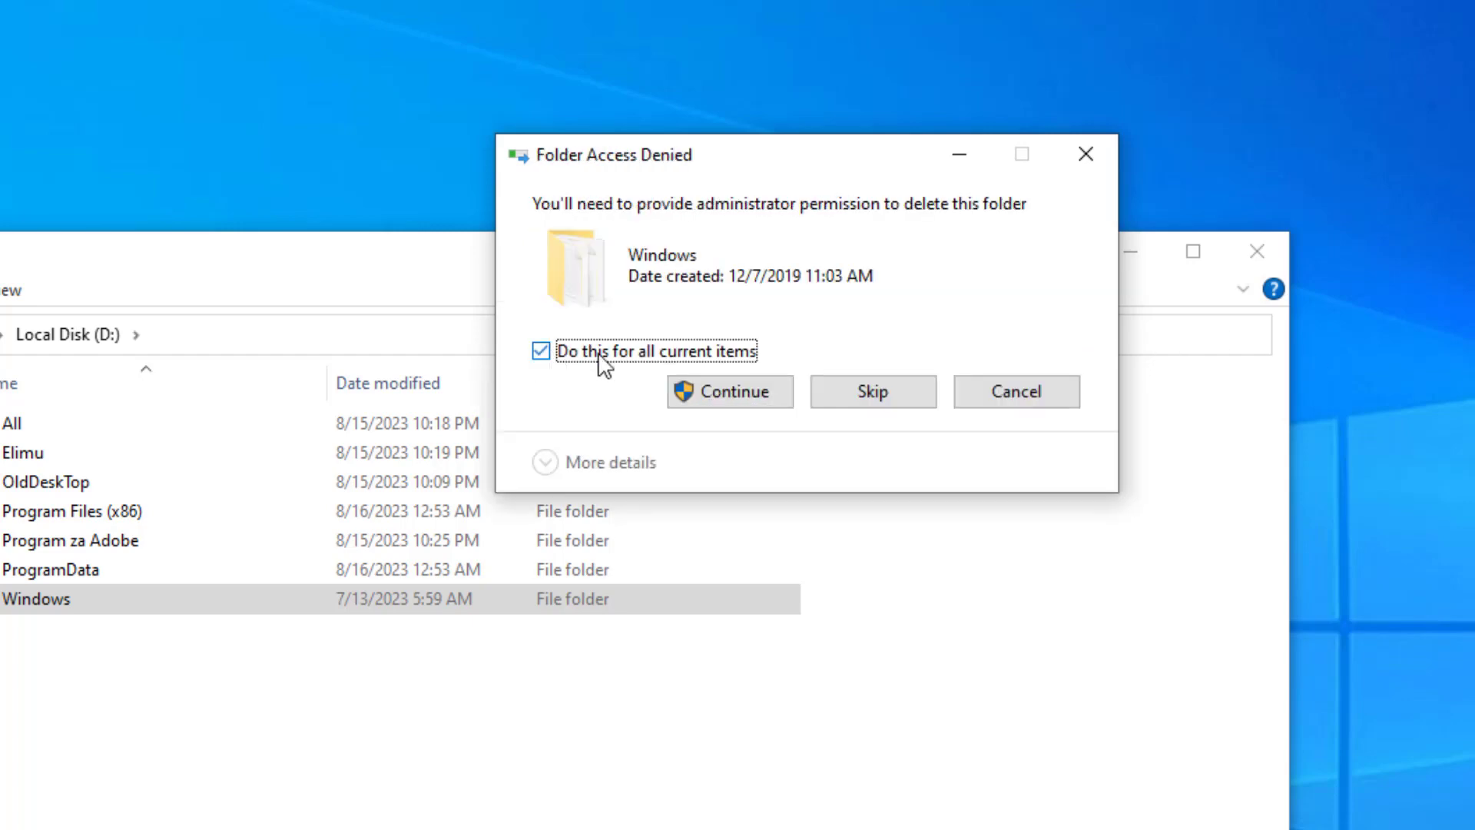
left_click(736, 392)
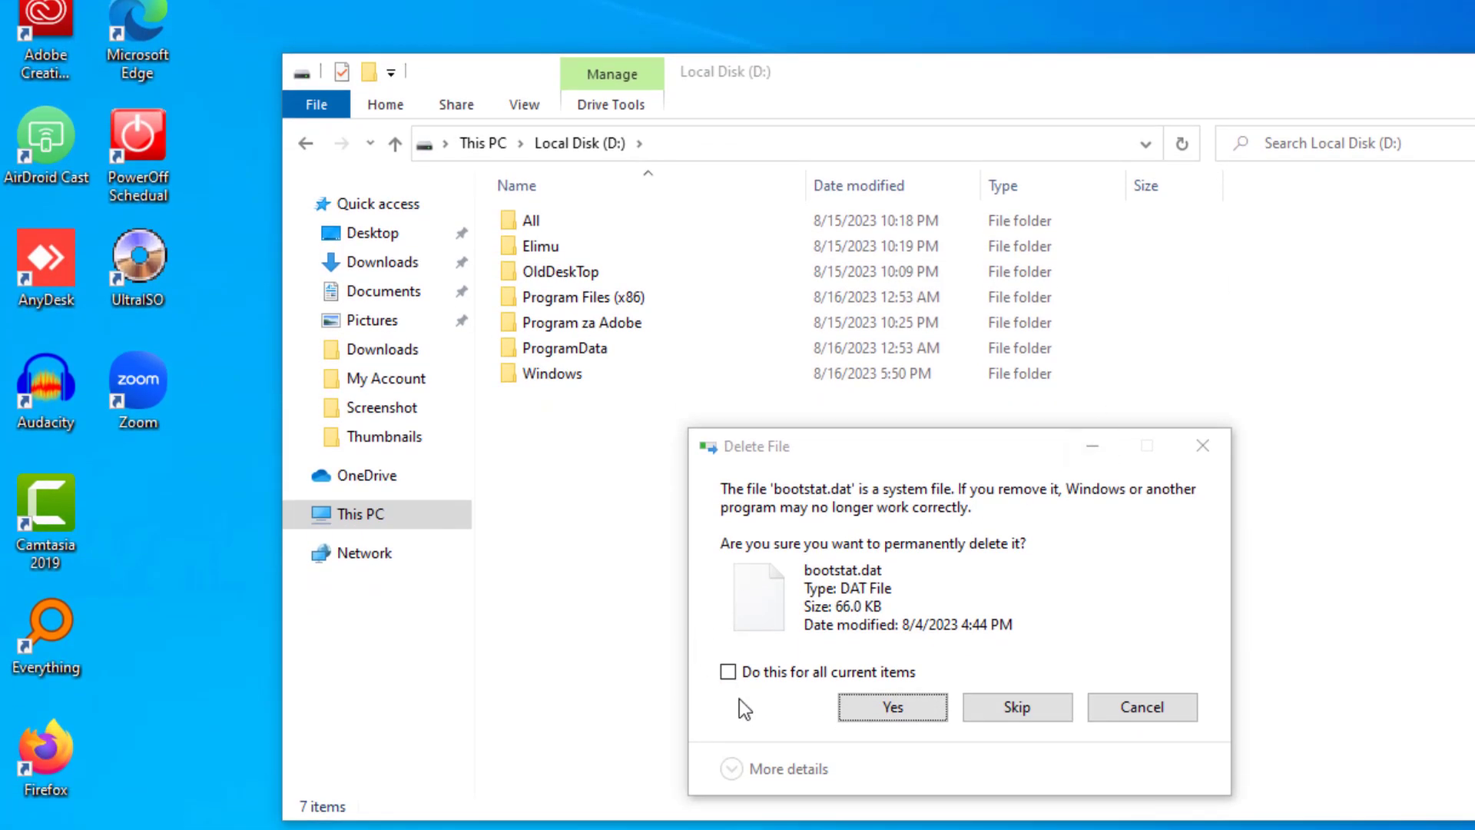
left_click(727, 671)
left_click(892, 707)
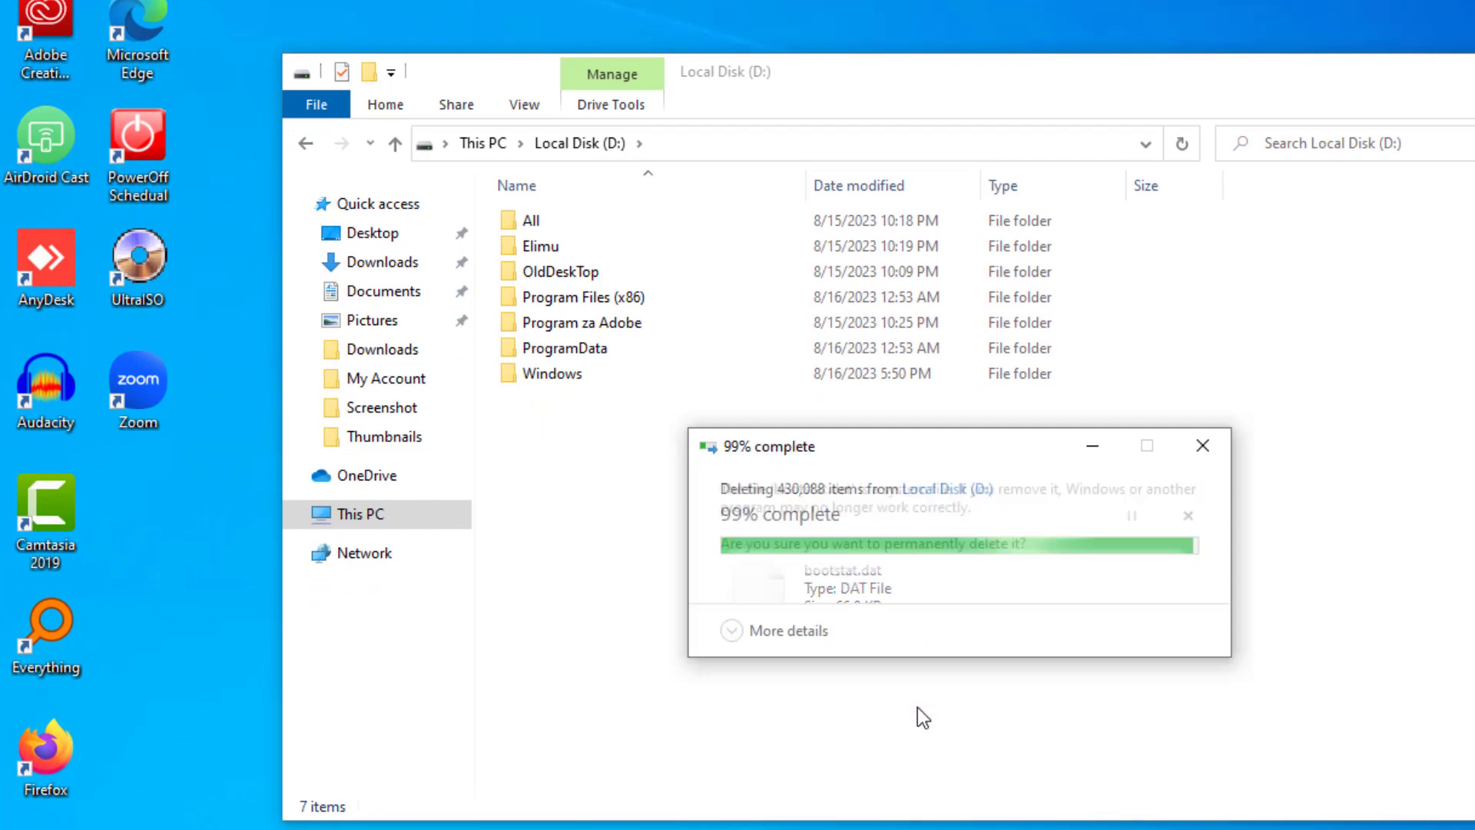